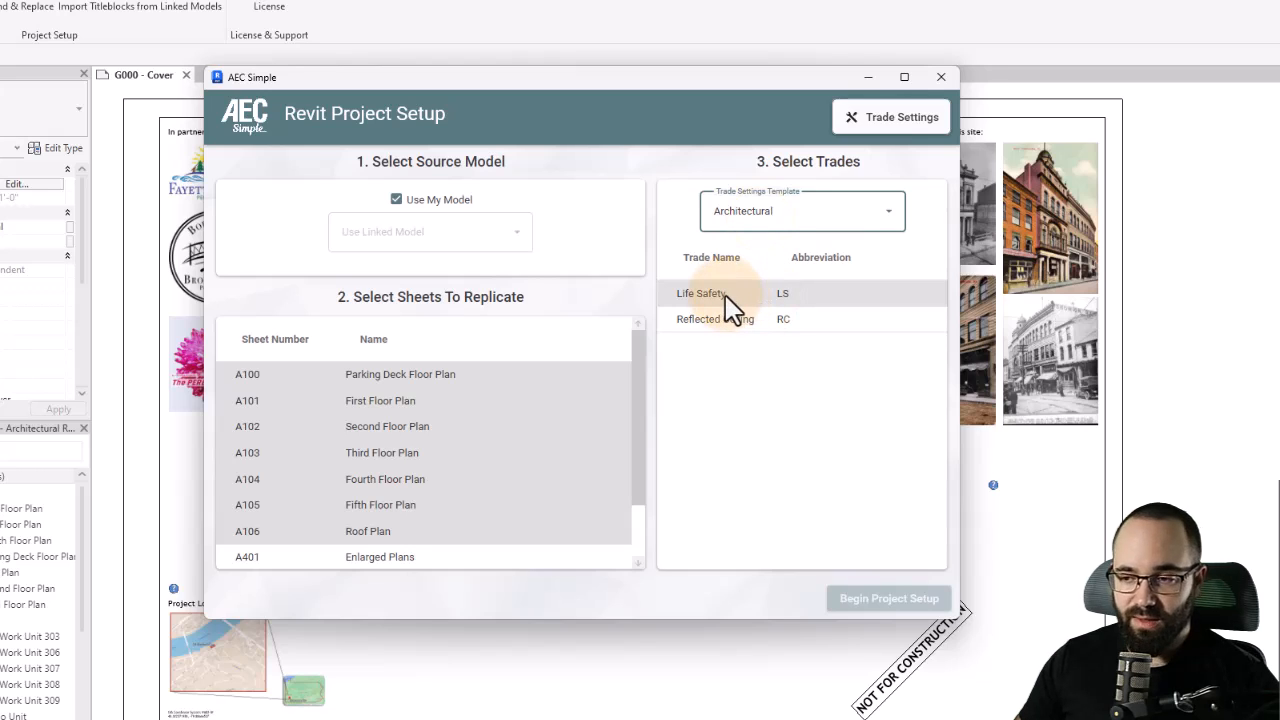
# - Select both the Life Safety and Reflected Ceiling trades, run the project setup, and close the completion window
pyautogui.click(724, 320)
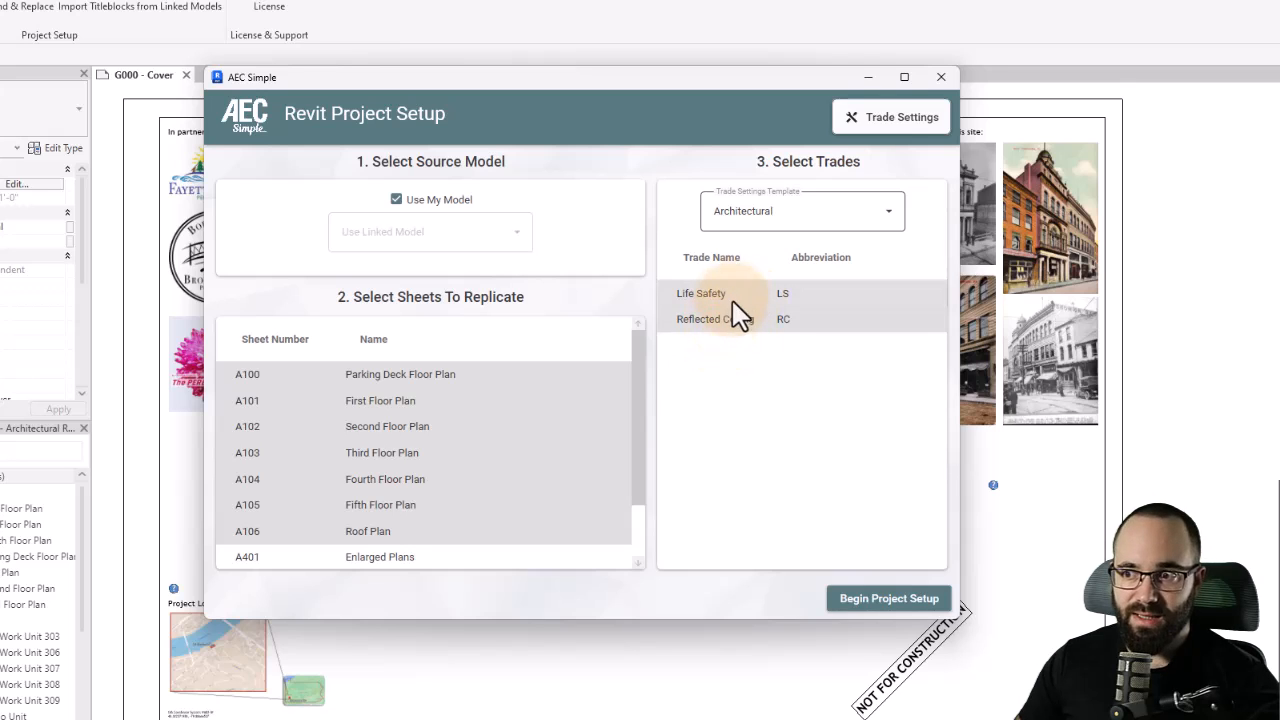
pyautogui.click(873, 604)
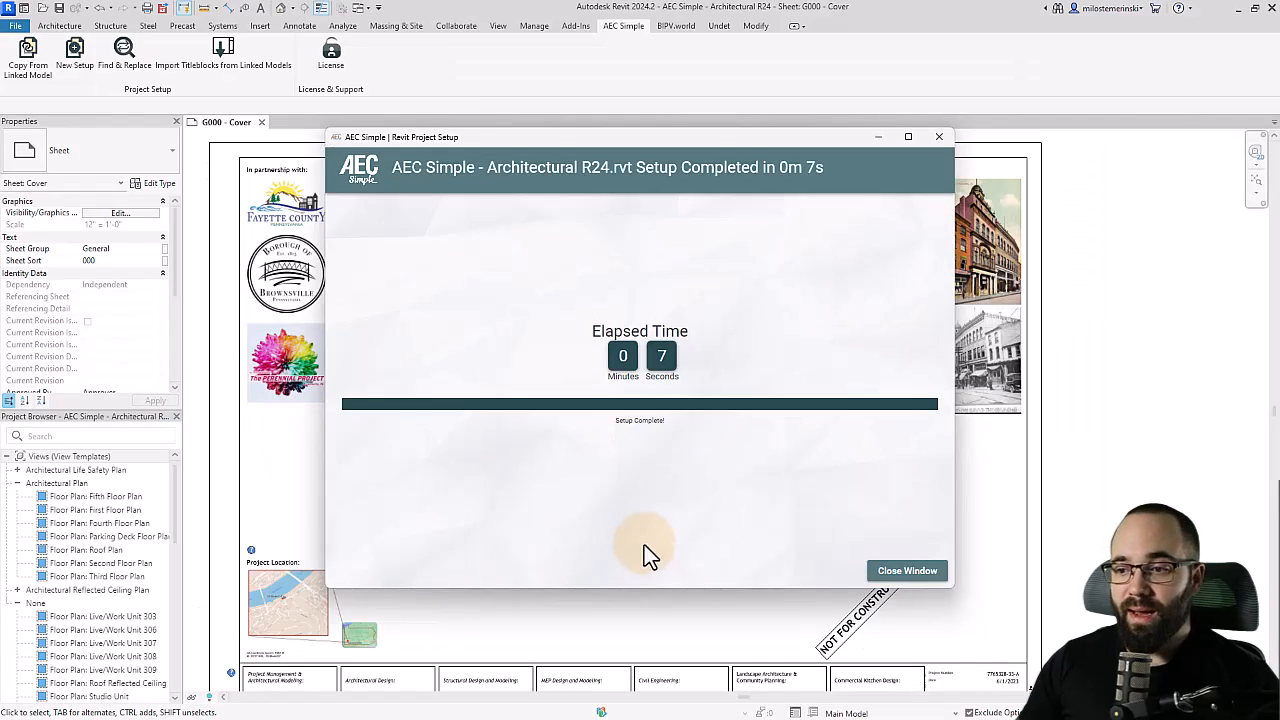
pyautogui.click(887, 572)
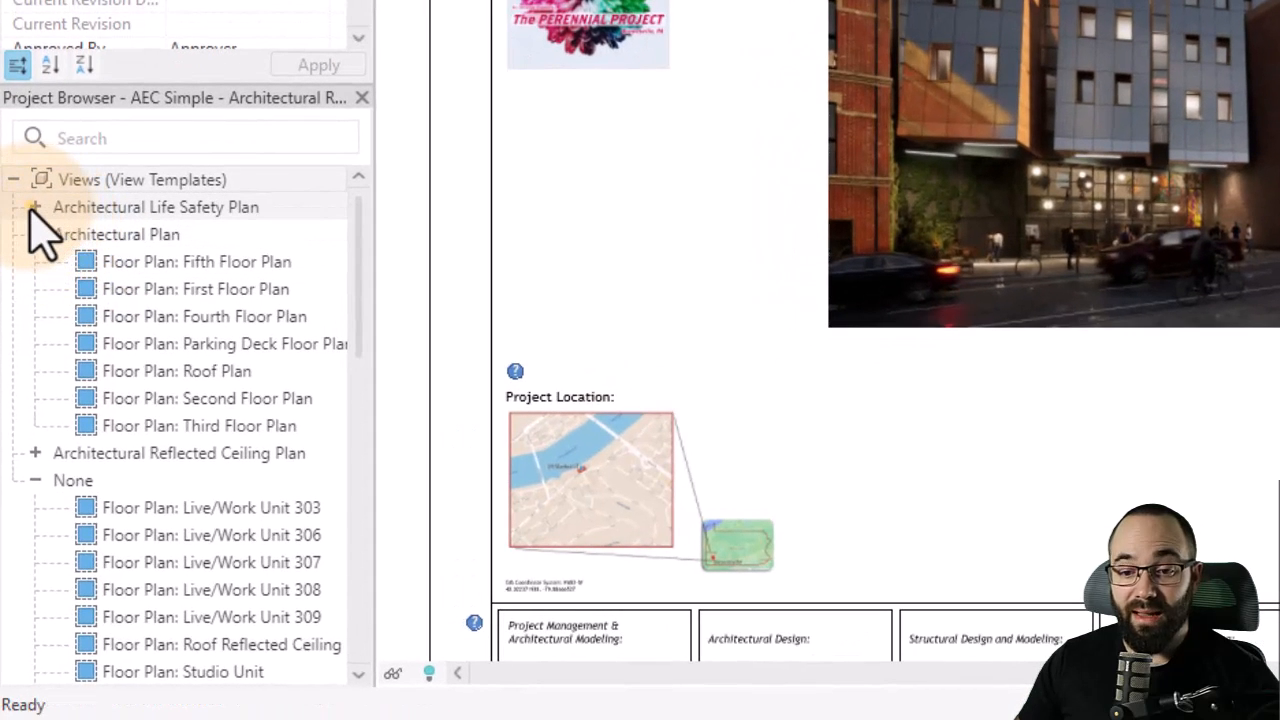
# - Browse the project browser's view templates and sheet list to review the newly created life safety and reflected ceiling sheets
pyautogui.click(34, 207)
pyautogui.scroll(-5, 177, 286)
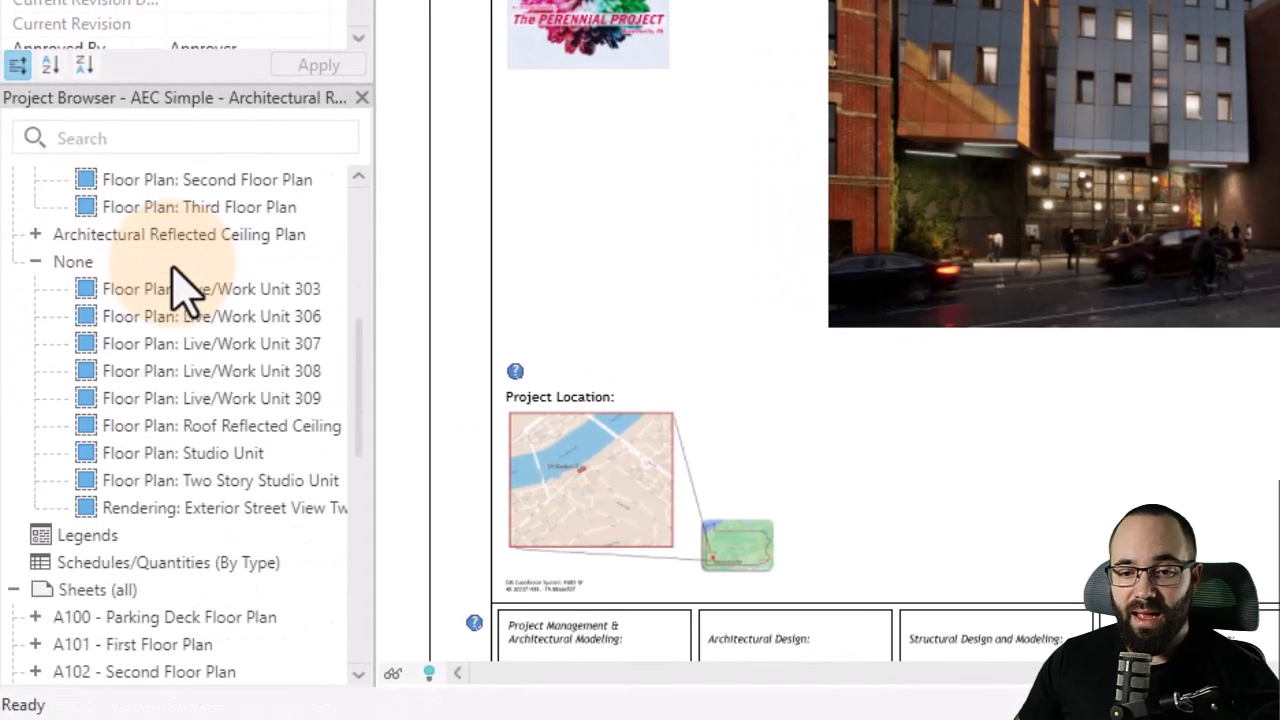
pyautogui.click(38, 236)
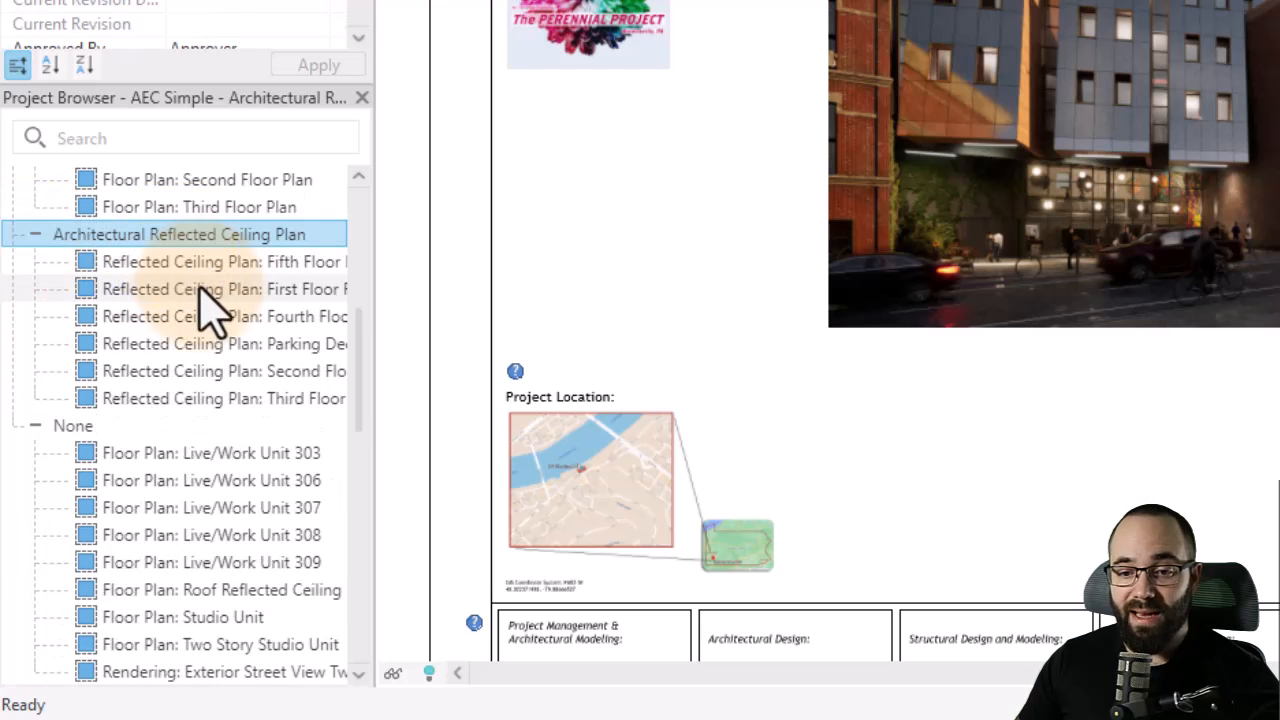
pyautogui.scroll(-7, 203, 371)
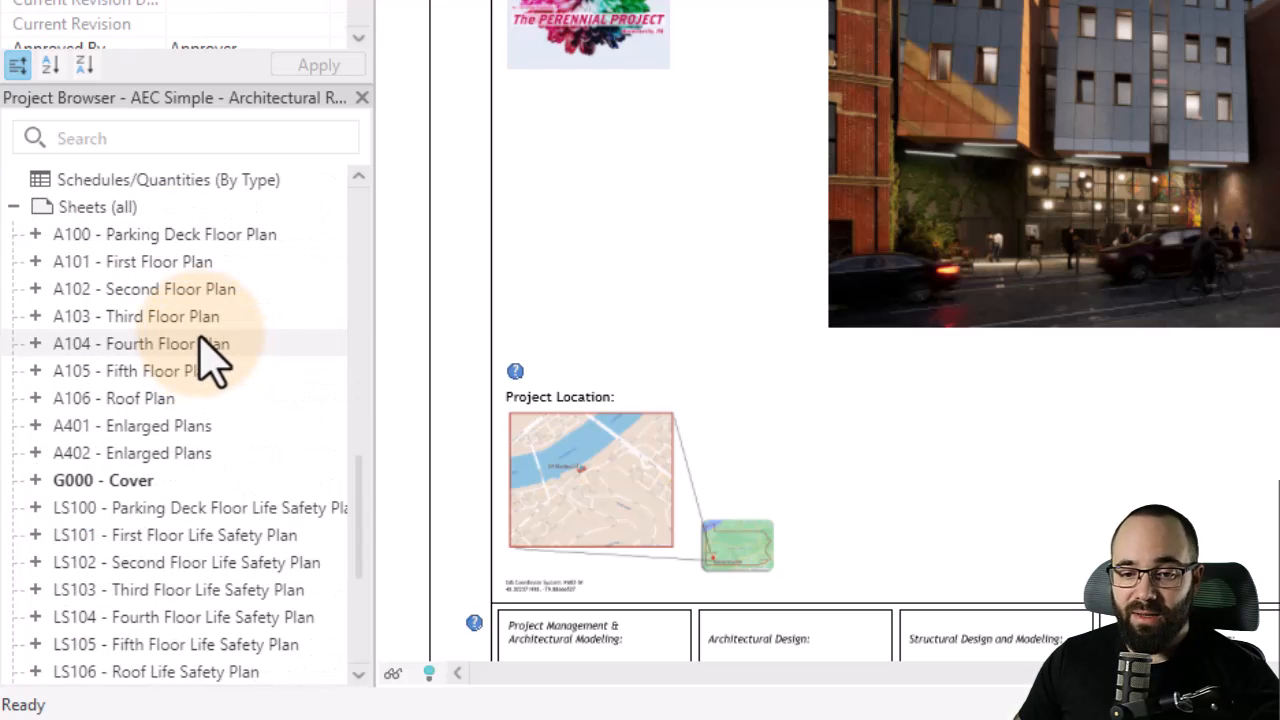
pyautogui.scroll(-2, 125, 340)
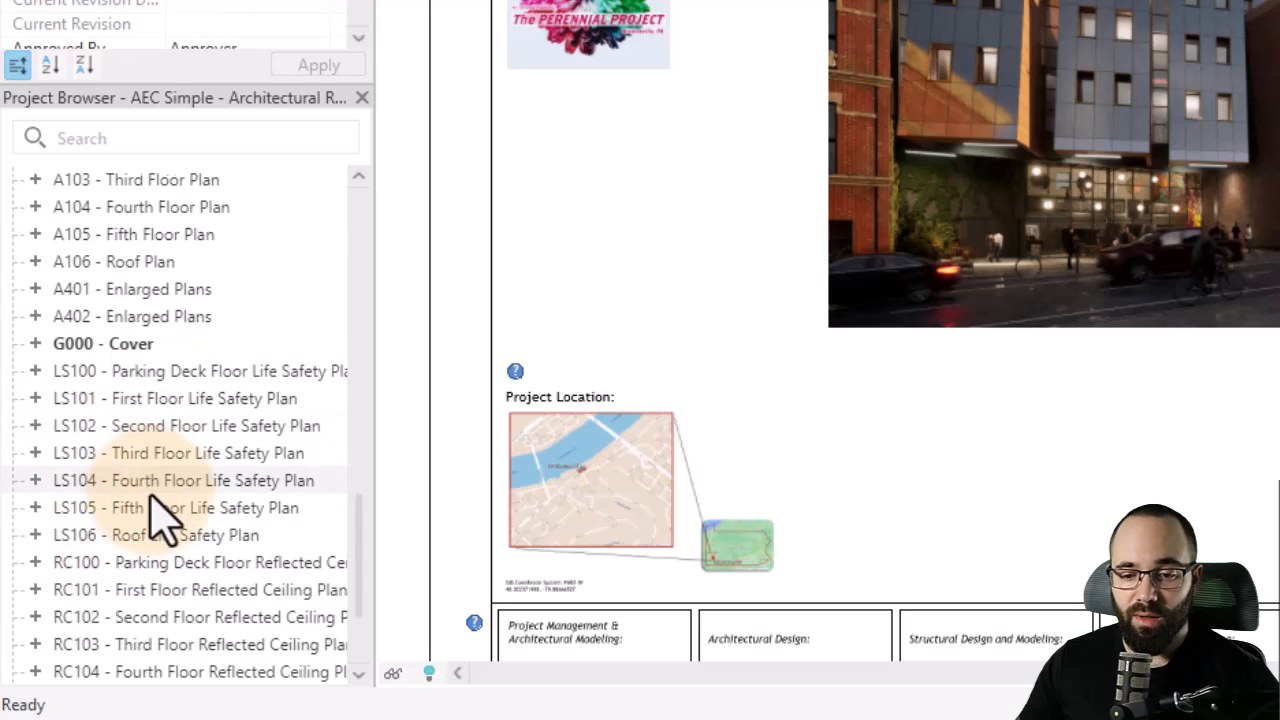
pyautogui.scroll(-2, 160, 514)
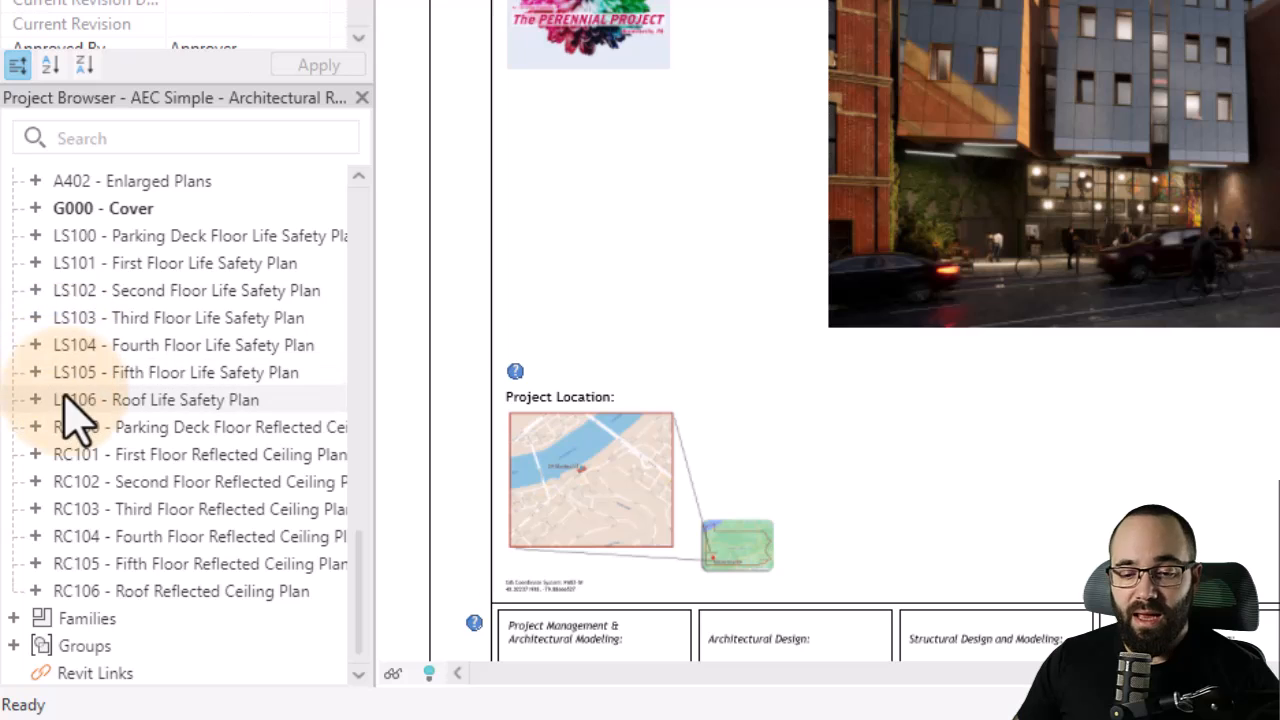
pyautogui.scroll(7, 77, 329)
pyautogui.scroll(-3, 106, 350)
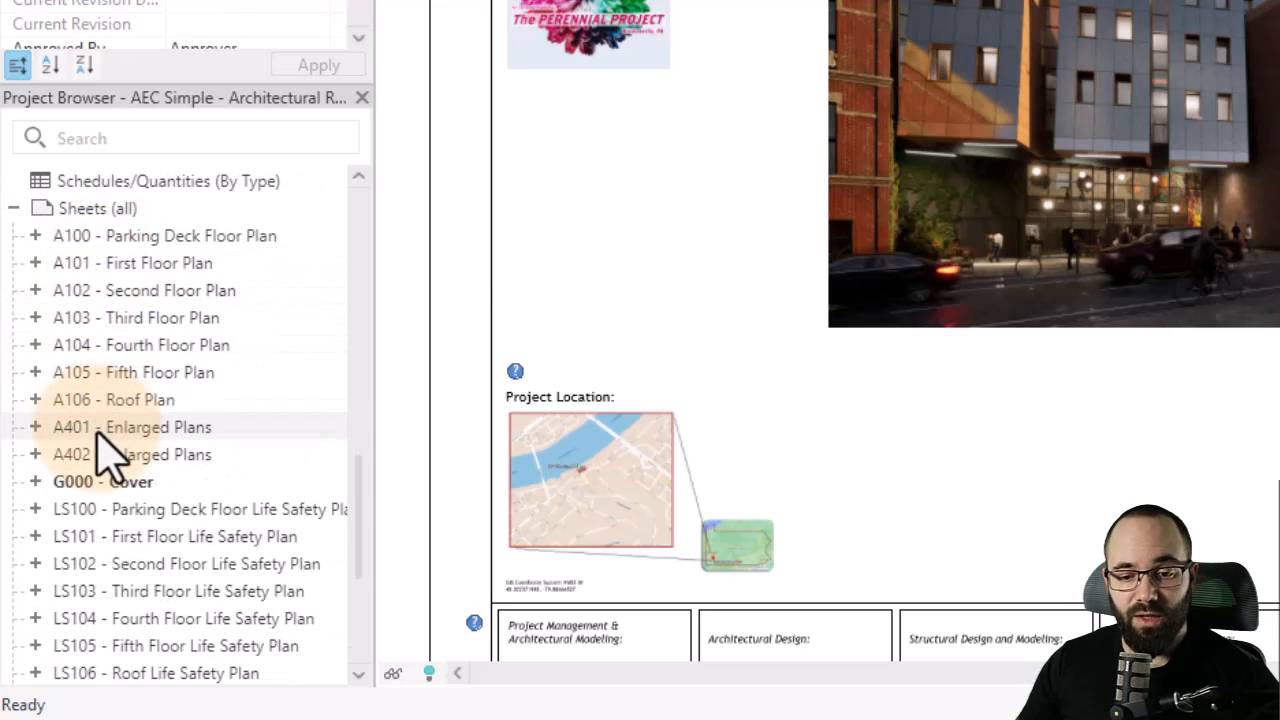
pyautogui.scroll(-4, 100, 435)
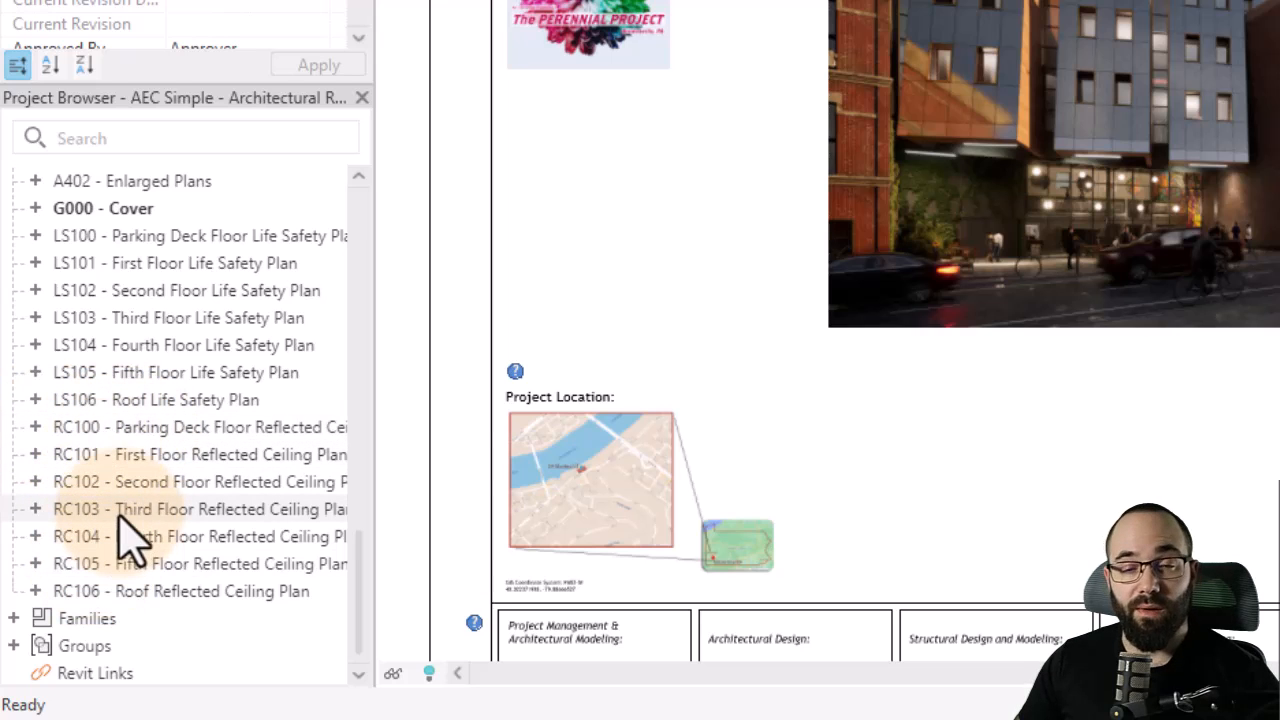
# - Open the LS103 - Third Floor Life Safety Plan sheet
pyautogui.moveTo(123, 492); pyautogui.dragTo(180, 332)
pyautogui.click(182, 325)
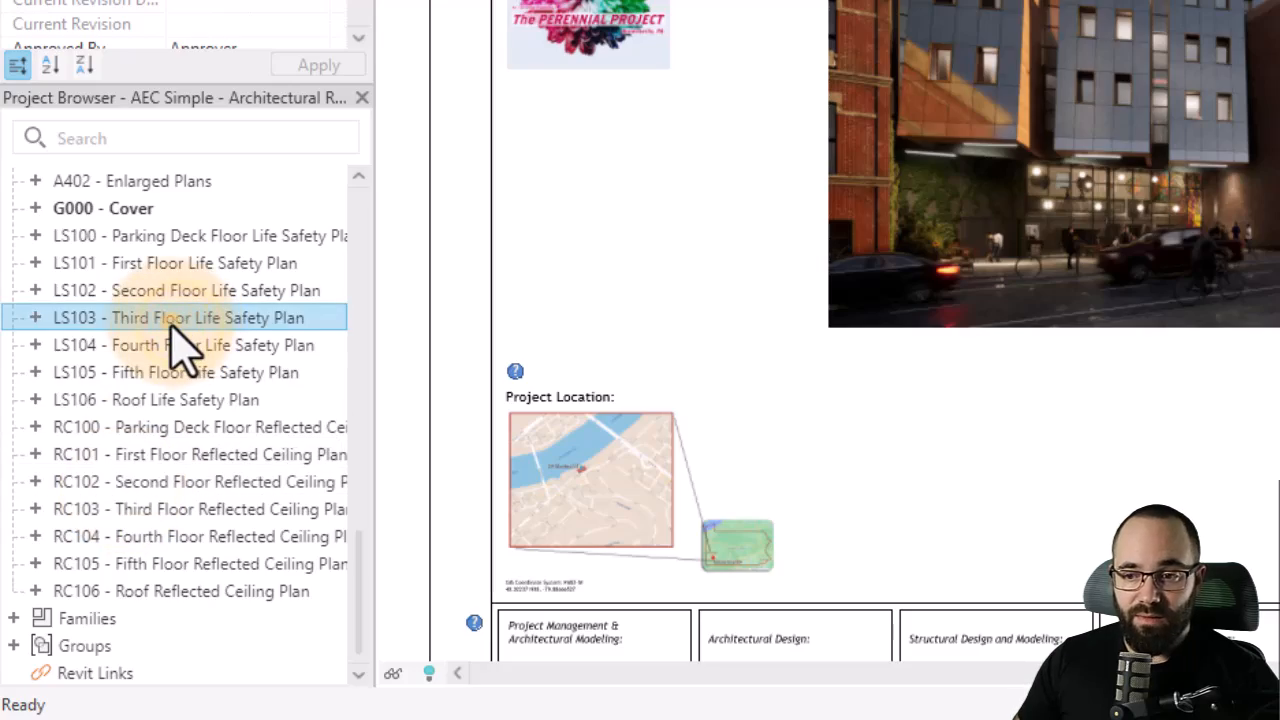
pyautogui.doubleClick(175, 320)
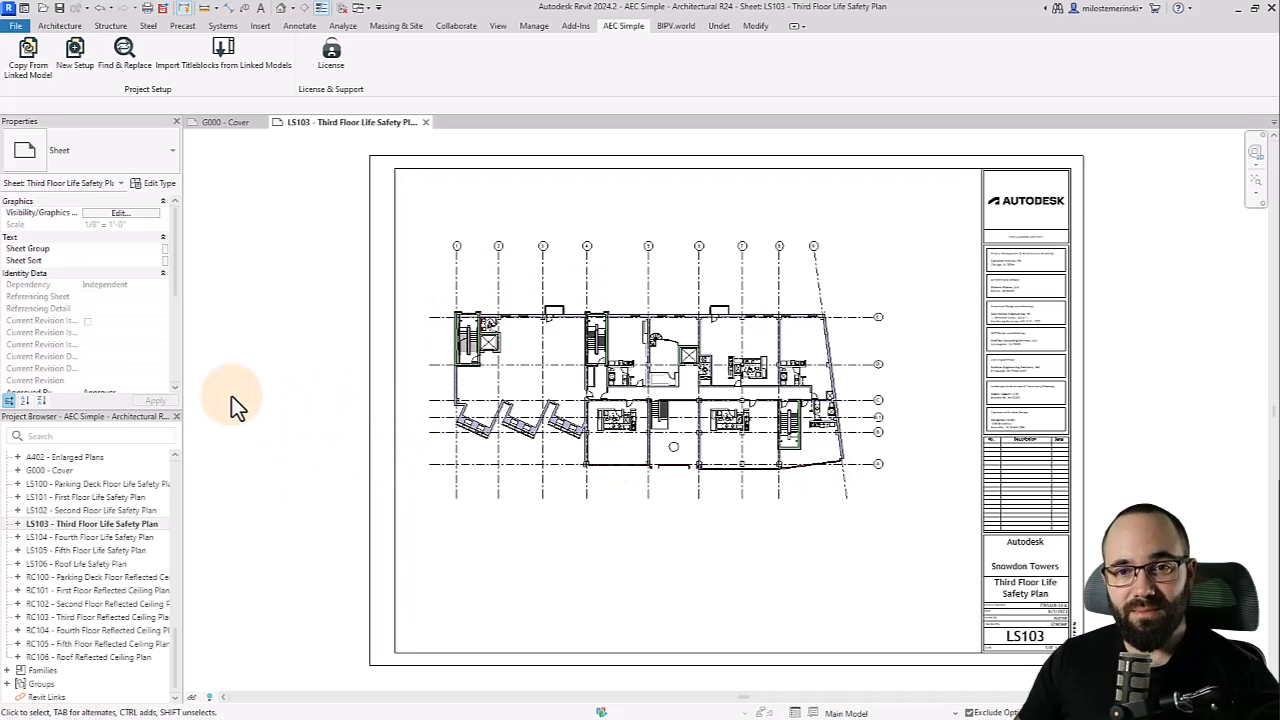
# - Open Find & Replace and set it to find LS1 and replace with A2 in sheet numbers
pyautogui.click(125, 72)
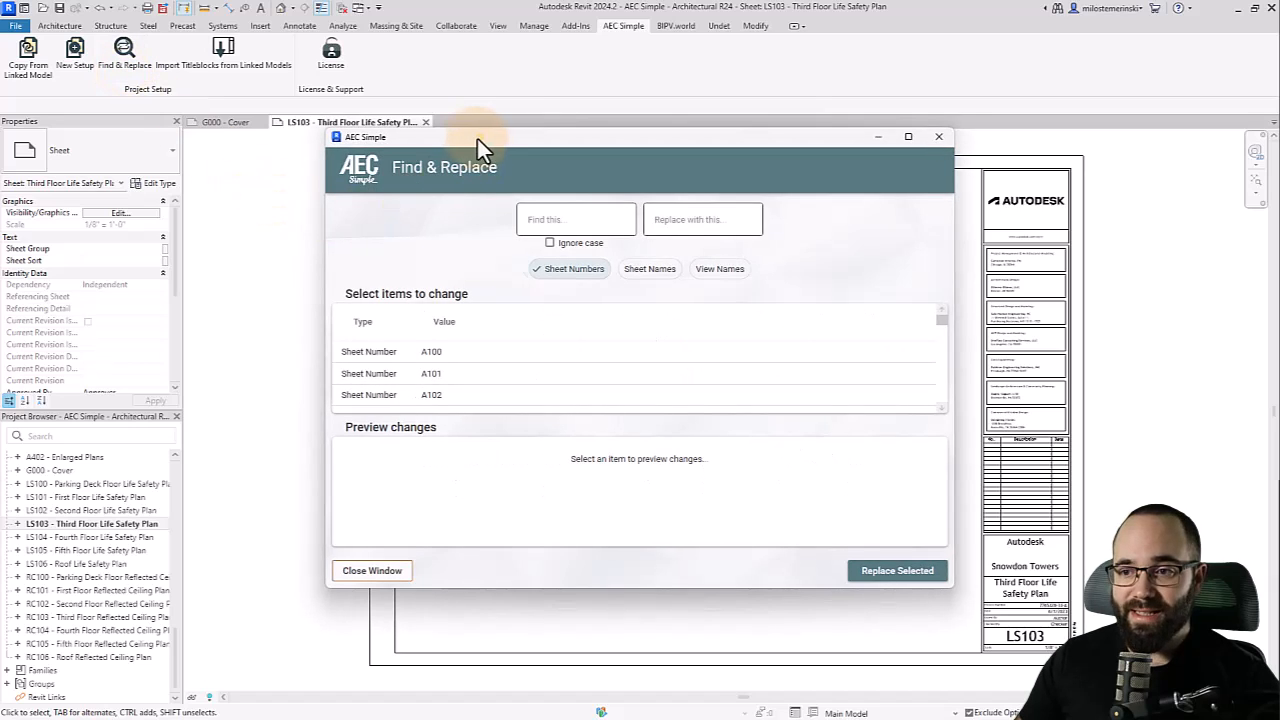
pyautogui.moveTo(480, 138); pyautogui.dragTo(461, 139)
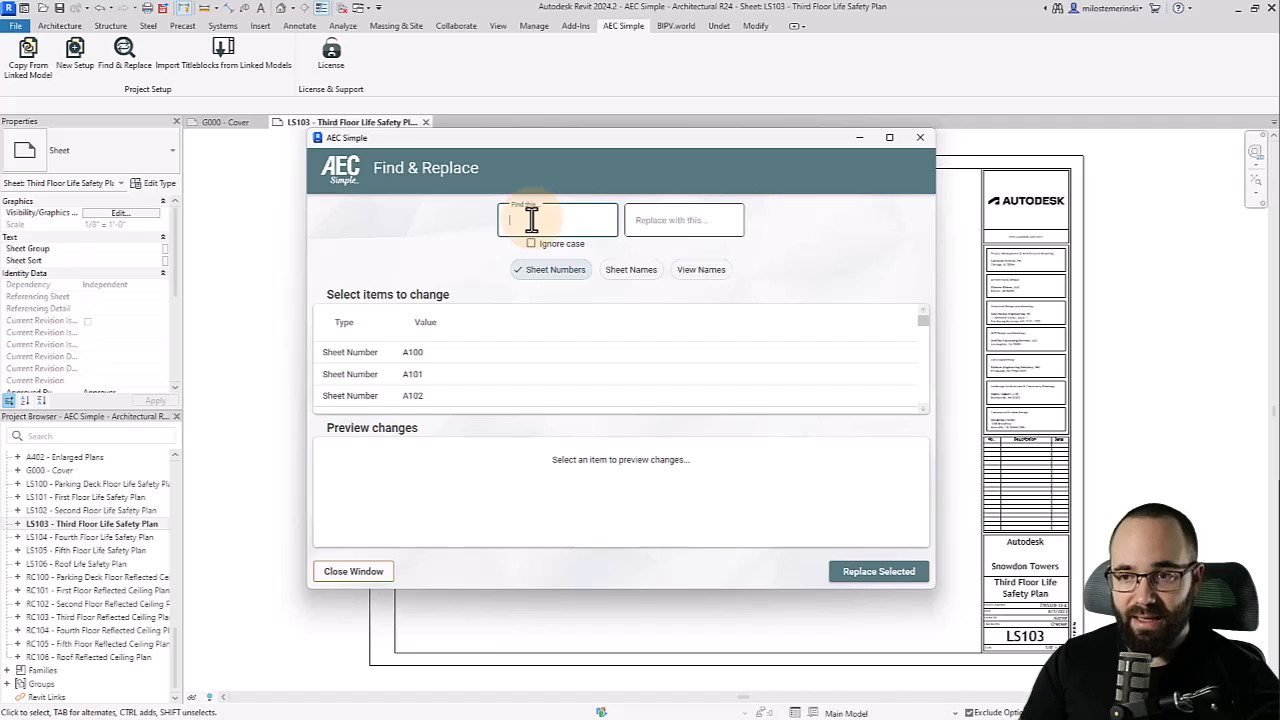
pyautogui.click(531, 220)
pyautogui.write('LS1')
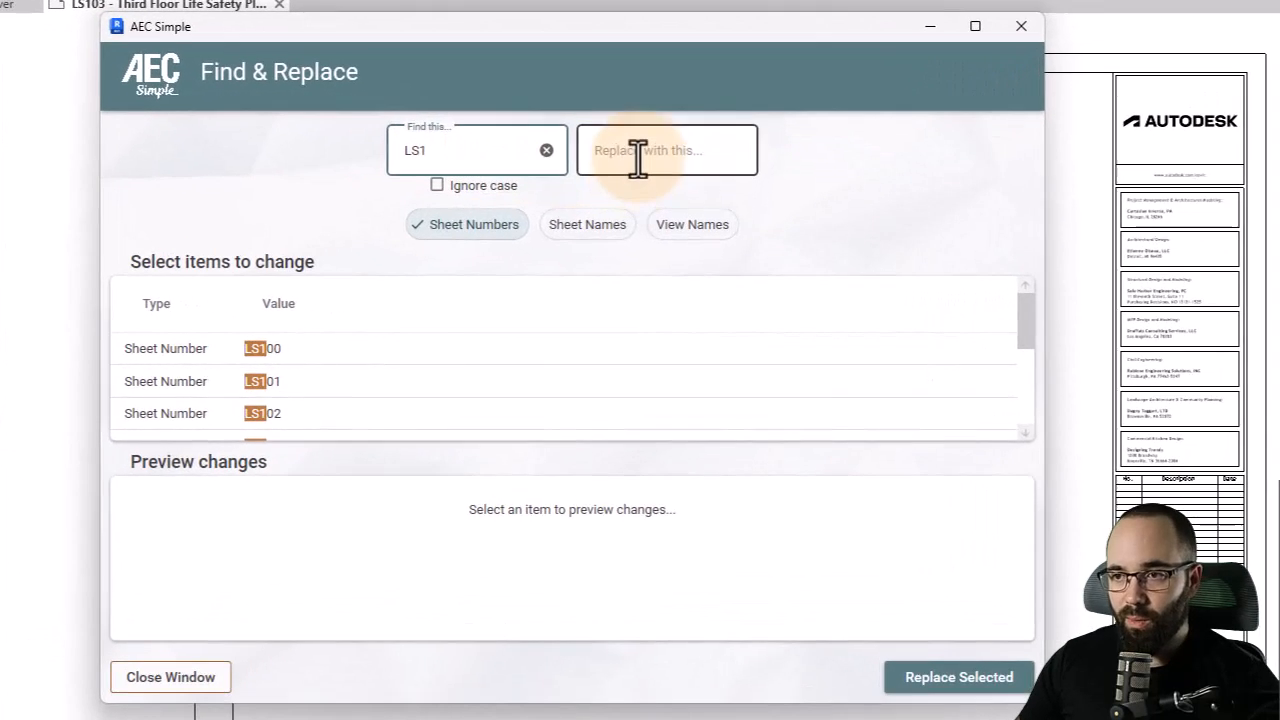
pyautogui.click(666, 222)
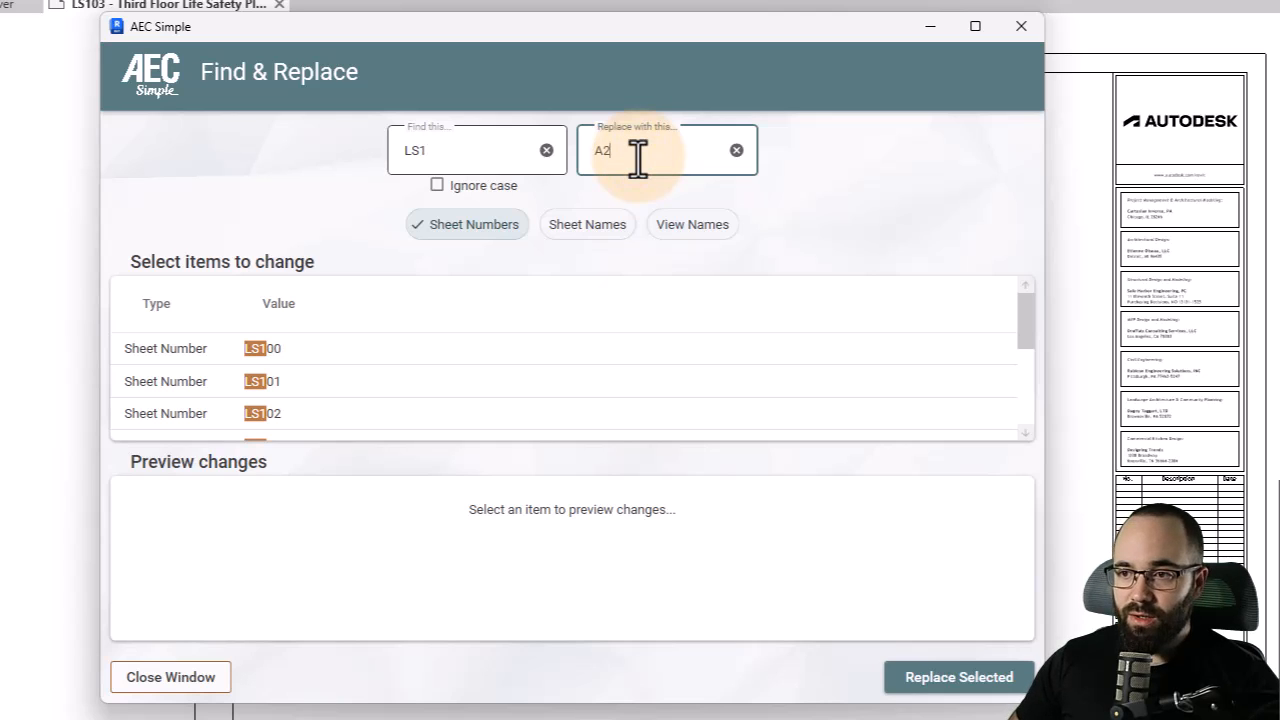
pyautogui.write('A2')
# - Select sheet numbers LS100 through LS106 and replace them with the A2 prefix
pyautogui.scroll(-2, 430, 373)
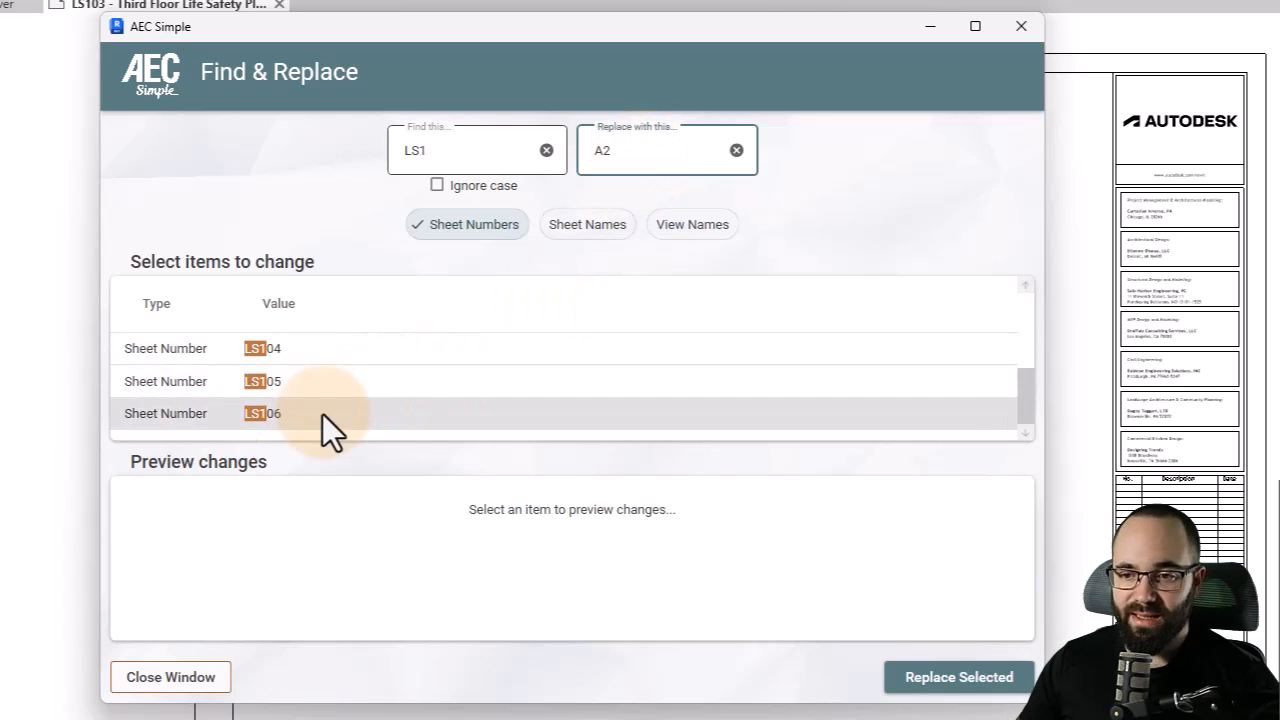
pyautogui.scroll(2, 322, 414)
pyautogui.click(177, 352)
pyautogui.scroll(-2, 197, 381)
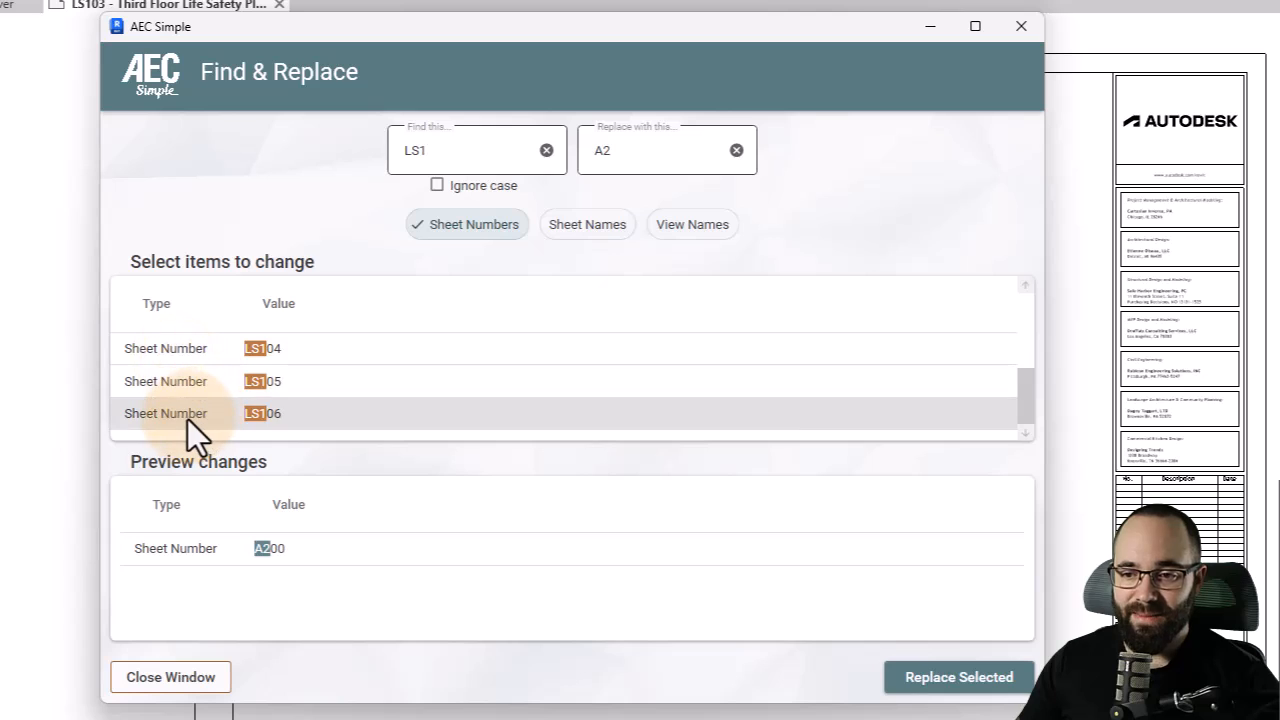
pyautogui.keyDown('shift'); pyautogui.click(186, 414); pyautogui.keyUp('shift')
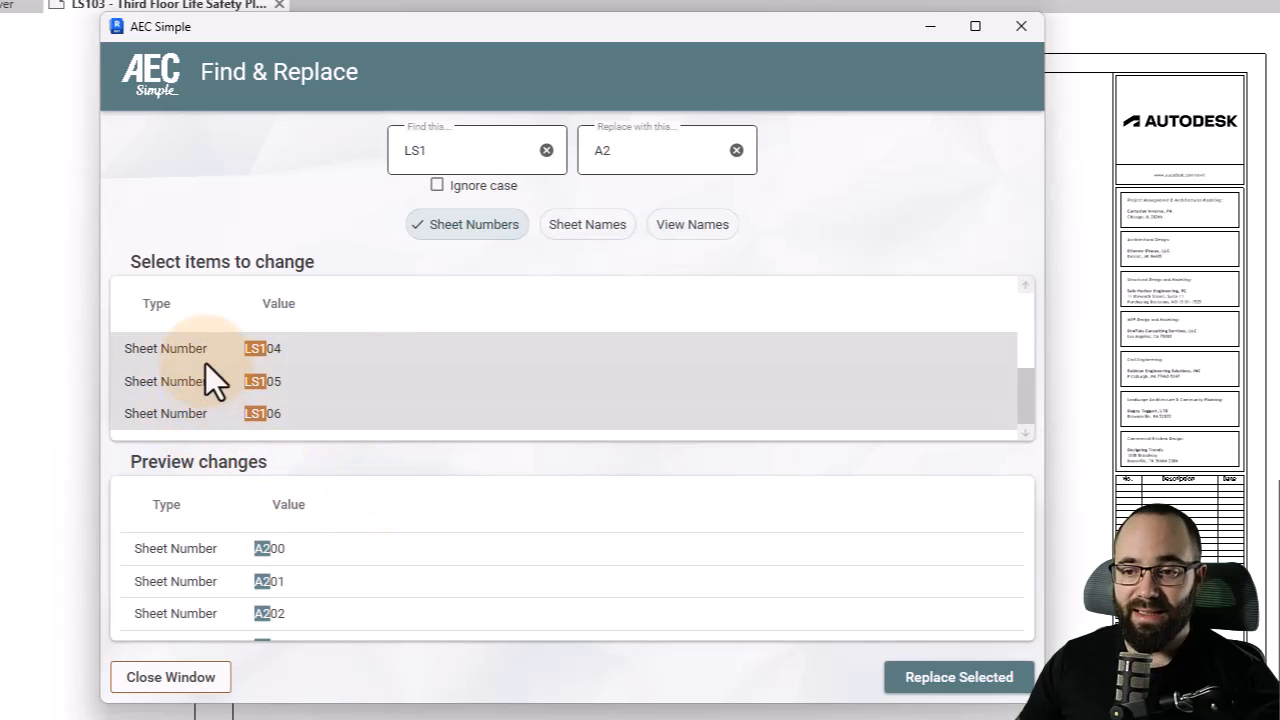
pyautogui.scroll(-2, 351, 564)
pyautogui.scroll(1, 219, 621)
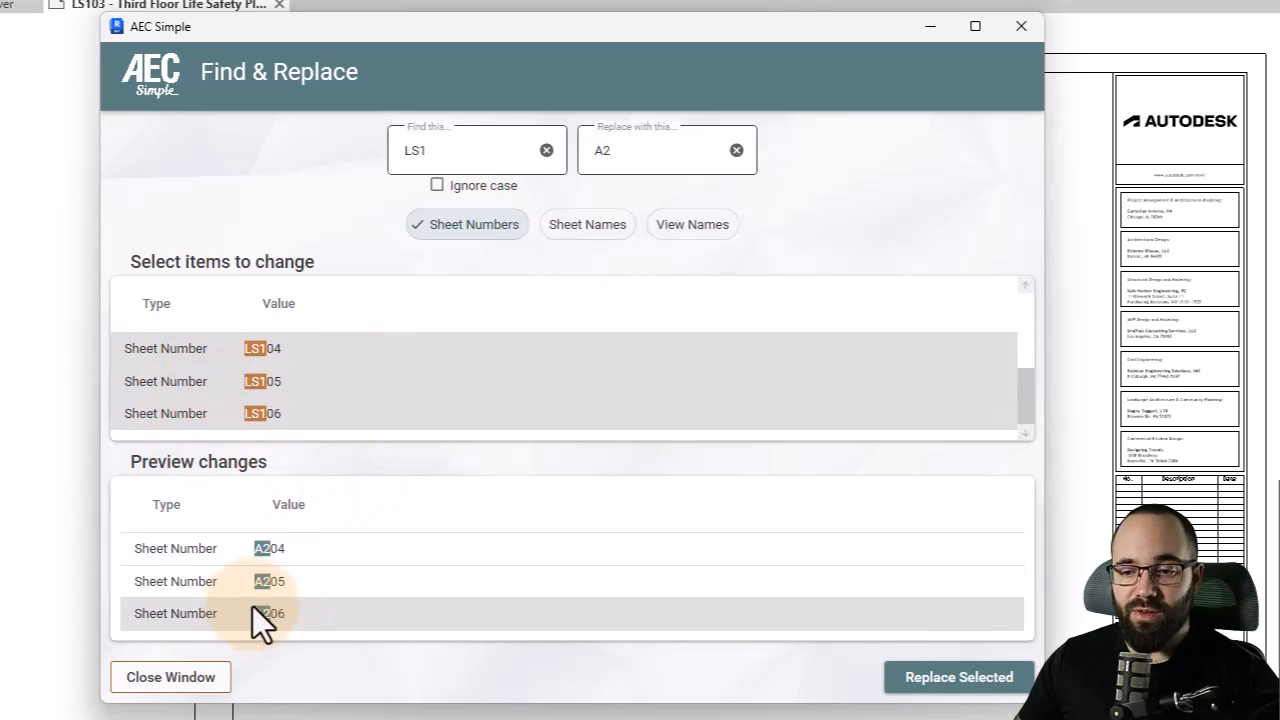
pyautogui.scroll(1, 217, 622)
pyautogui.scroll(-2, 290, 598)
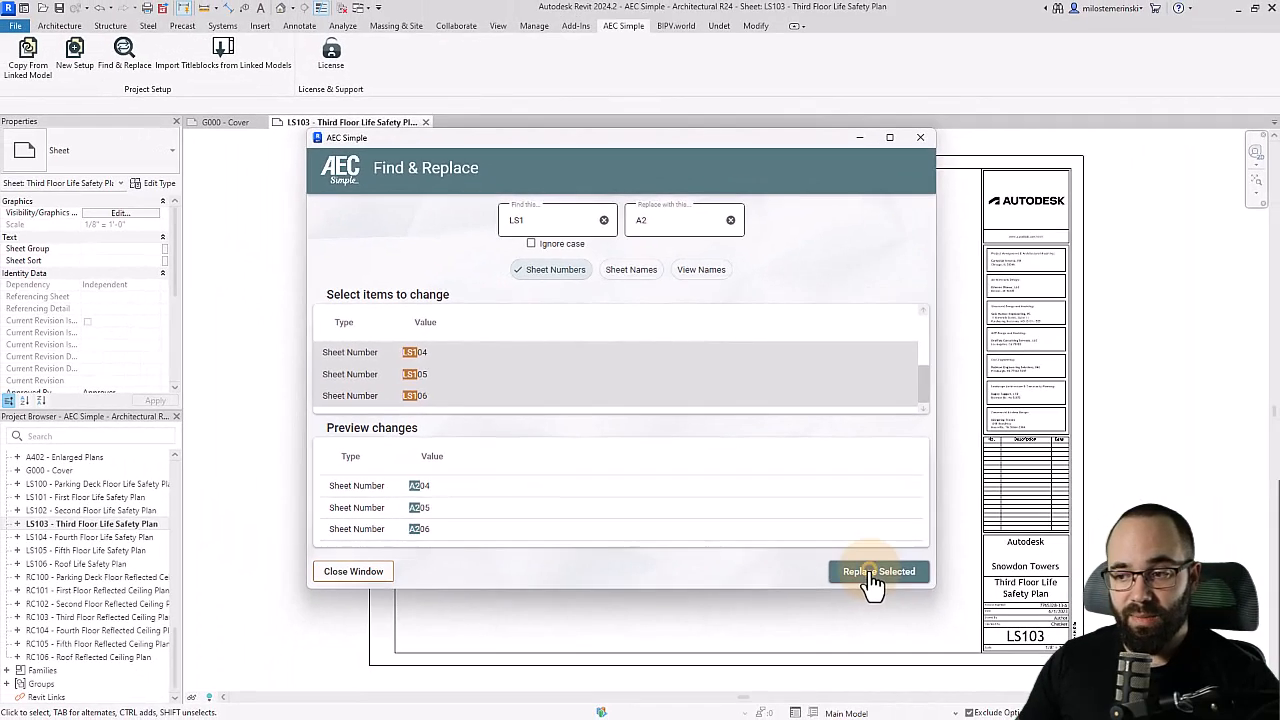
pyautogui.click(883, 590)
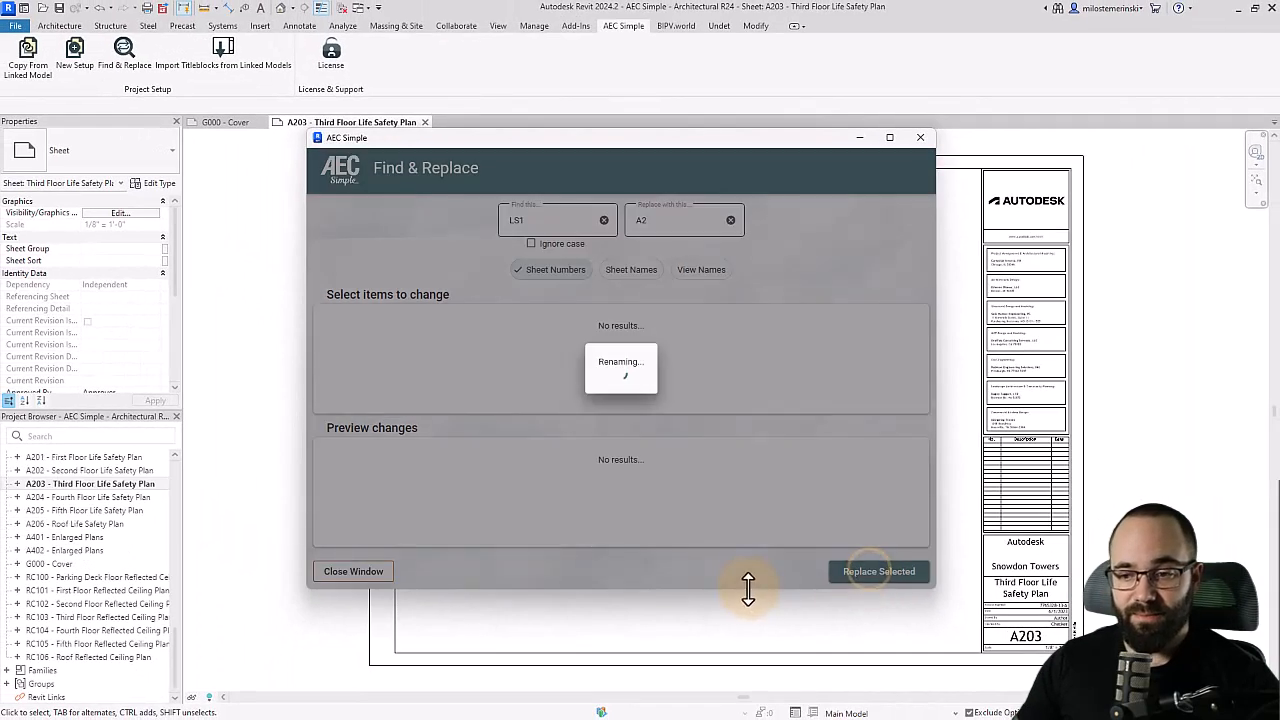
# - Clear both fields and set Find & Replace to find RC1 and replace with A3
pyautogui.scroll(2, 85, 551)
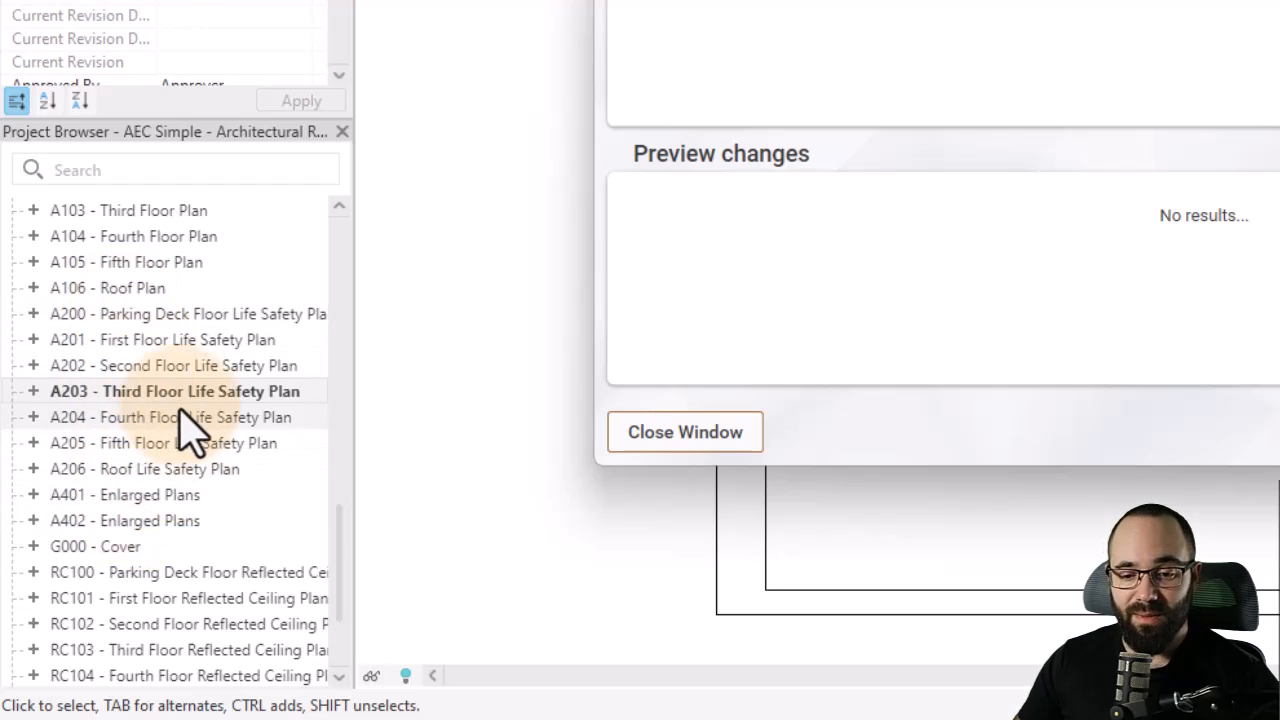
pyautogui.scroll(-2, 189, 430)
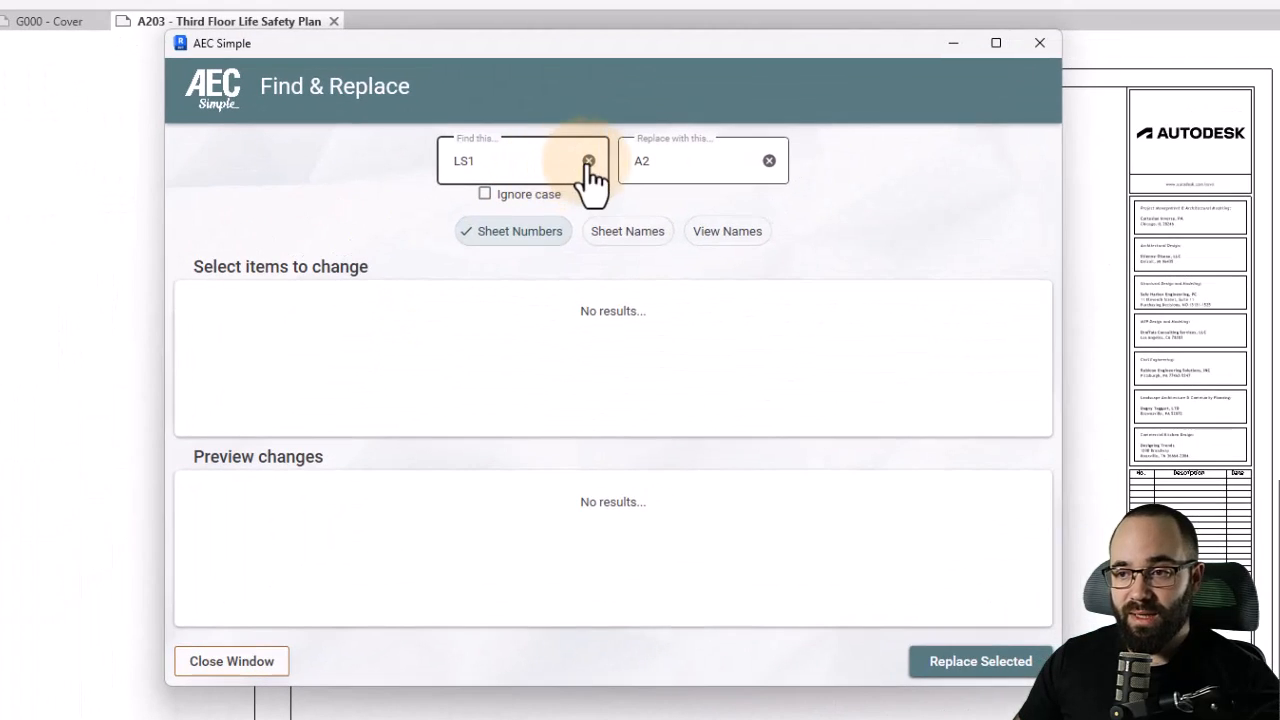
pyautogui.click(770, 162)
pyautogui.click(588, 161)
pyautogui.click(497, 165)
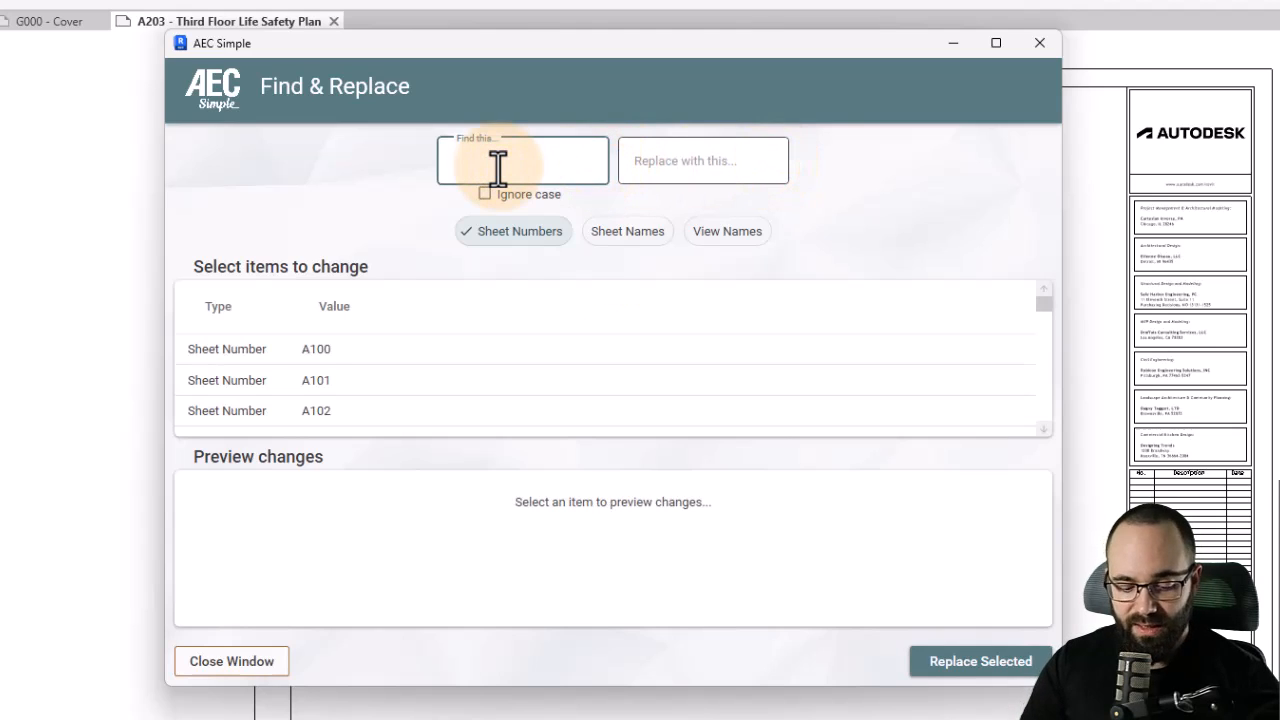
pyautogui.write('R')
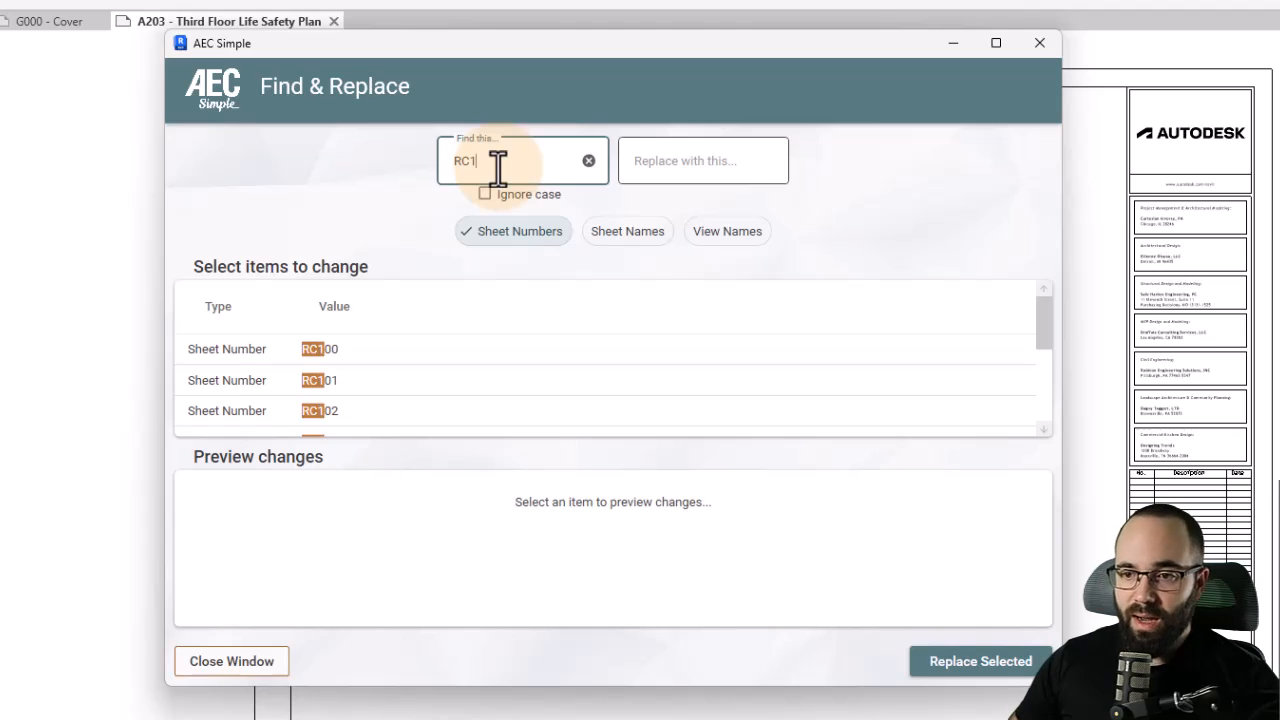
pyautogui.write('C1')
pyautogui.click(665, 170)
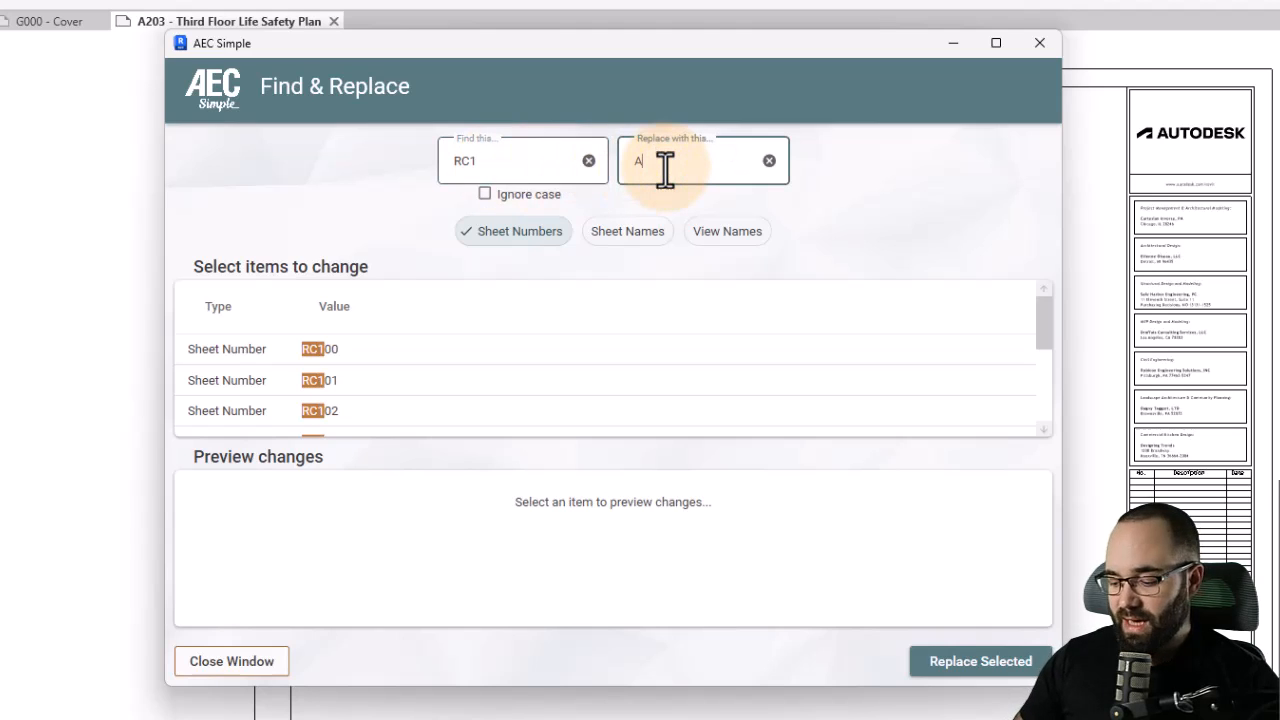
# - Select sheet numbers RC100 through RC106, replace them with the A3 prefix, and close the Find & Replace window
pyautogui.click(250, 348)
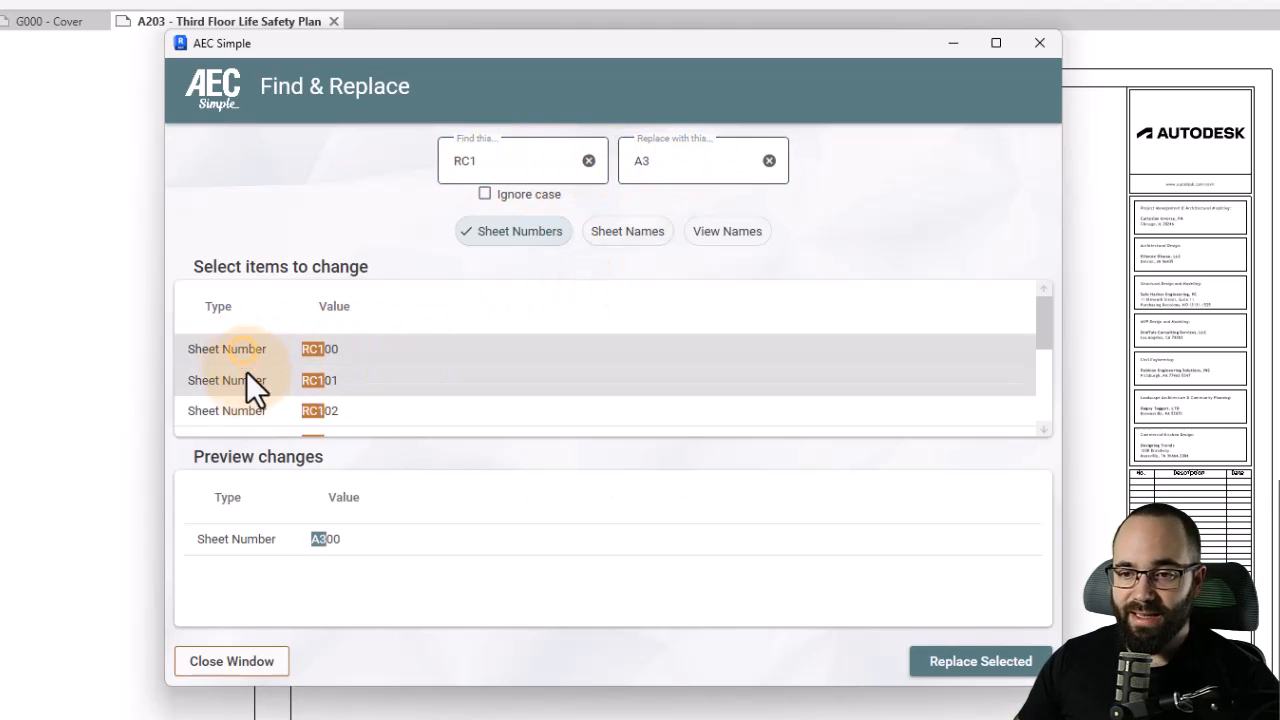
pyautogui.click(240, 385)
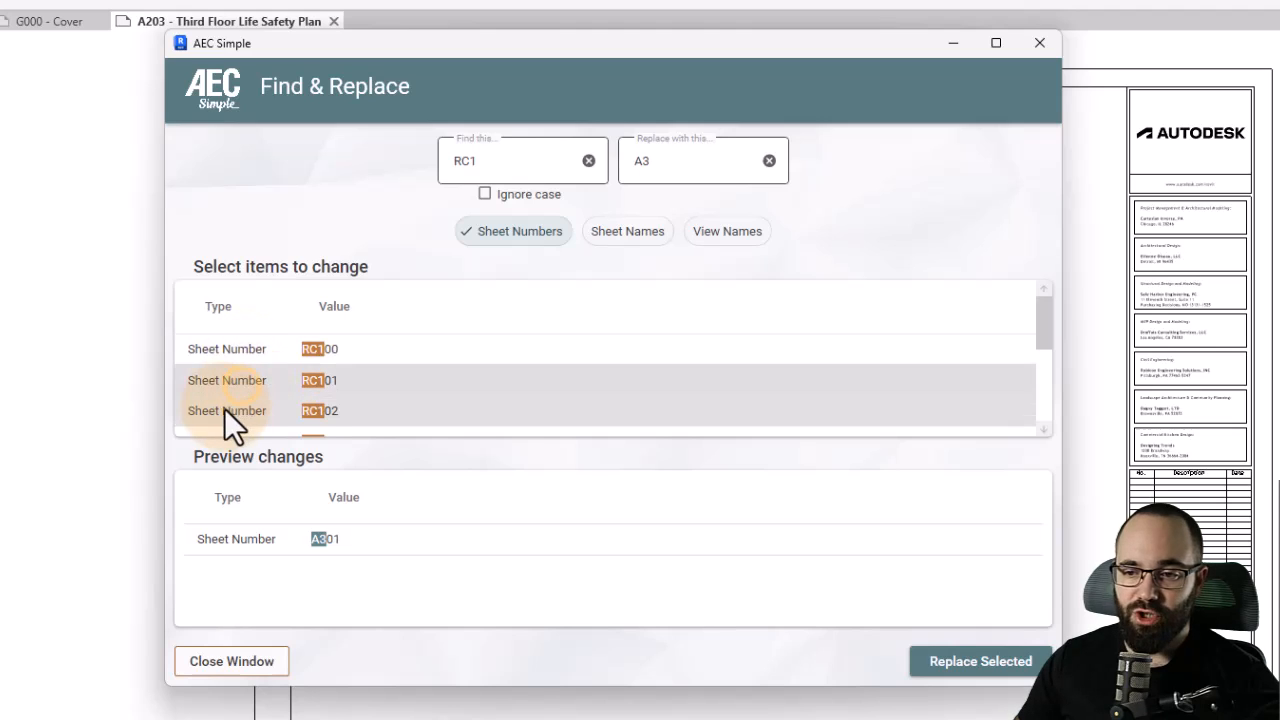
pyautogui.click(224, 409)
pyautogui.click(245, 535)
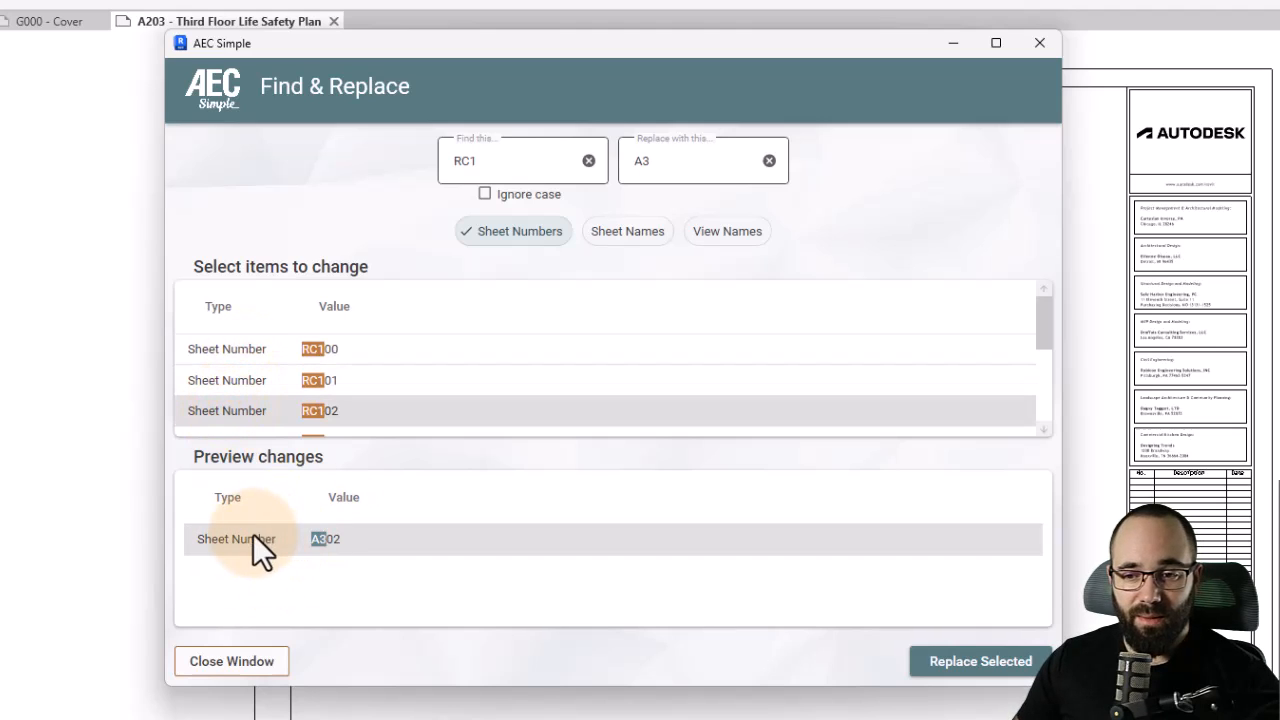
pyautogui.keyDown('ctrl'); pyautogui.click(294, 385); pyautogui.keyUp('ctrl')
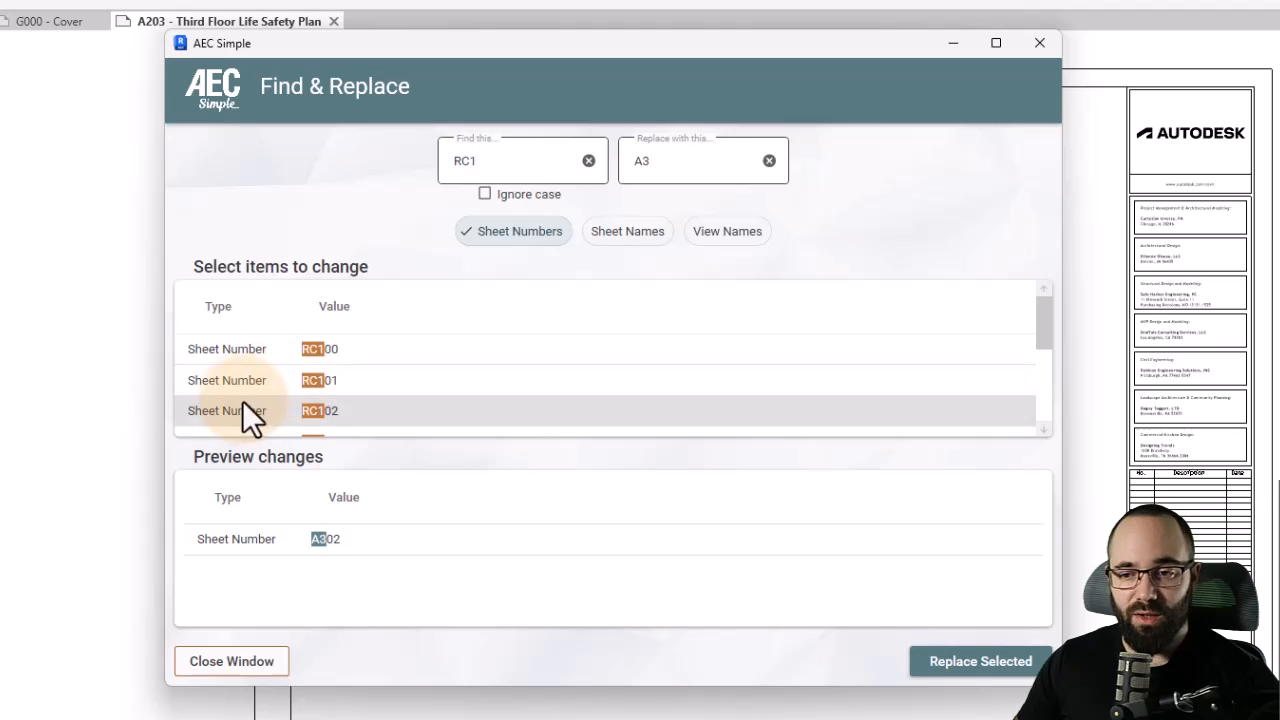
pyautogui.scroll(-2, 317, 398)
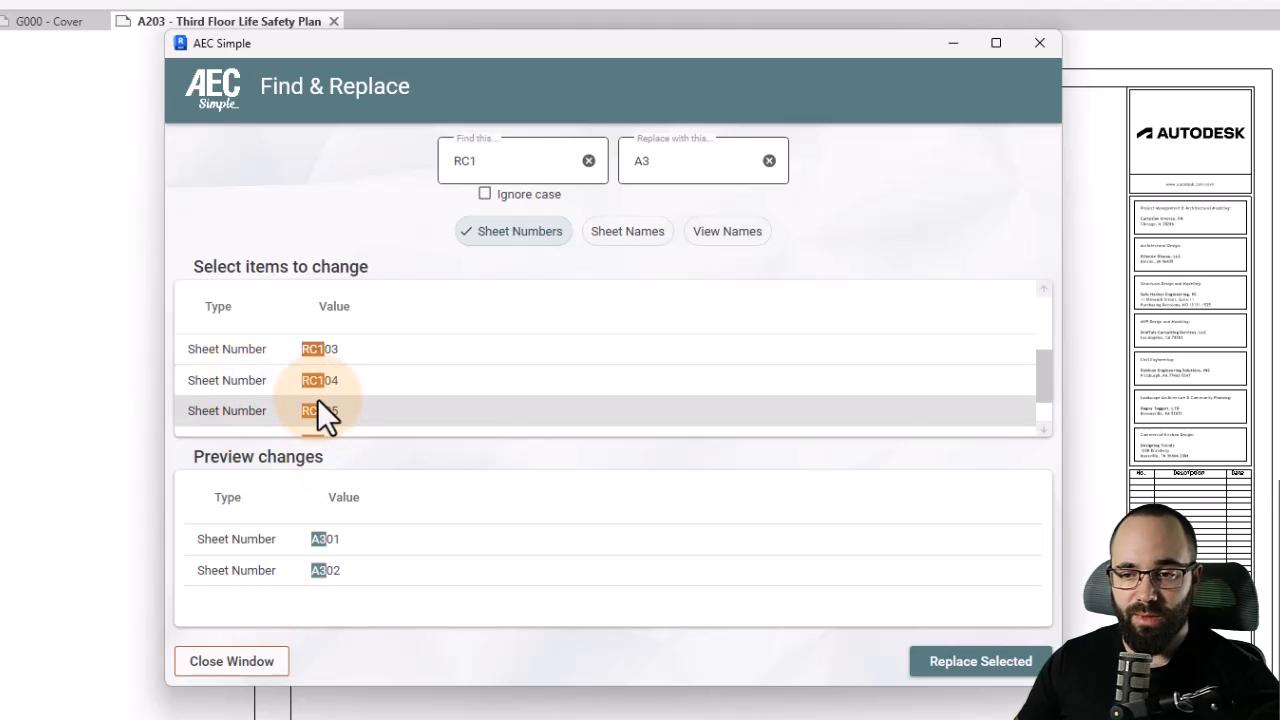
pyautogui.scroll(2, 317, 398)
pyautogui.keyDown('ctrl'); pyautogui.click(248, 347); pyautogui.keyUp('ctrl')
pyautogui.click(249, 348)
pyautogui.scroll(-2, 264, 363)
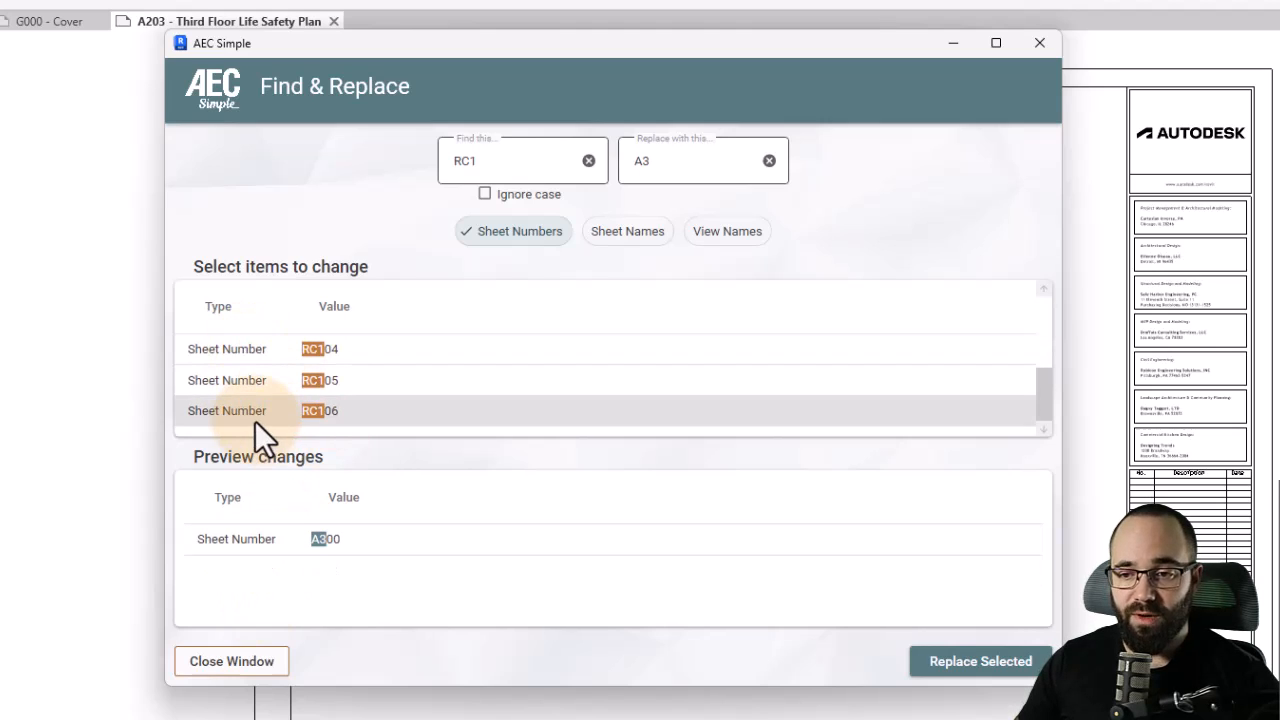
pyautogui.keyDown('shift'); pyautogui.click(248, 417); pyautogui.keyUp('shift')
pyautogui.scroll(-2, 350, 560)
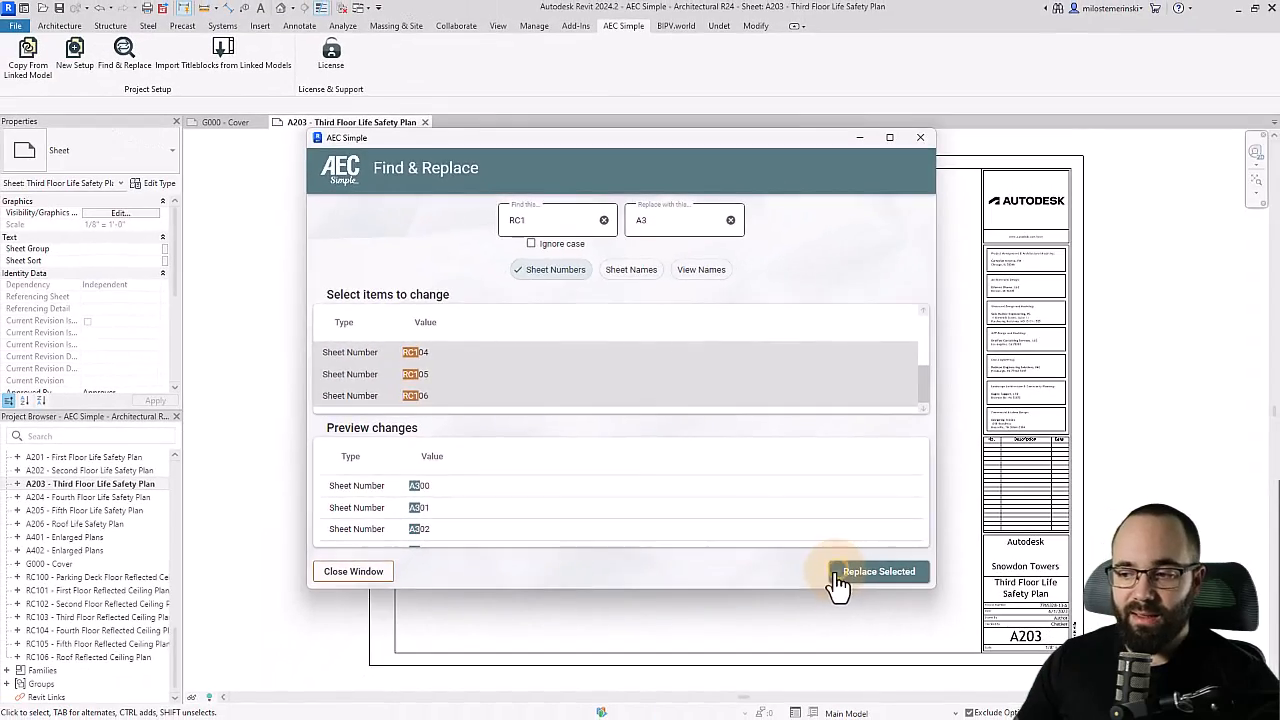
pyautogui.click(893, 642)
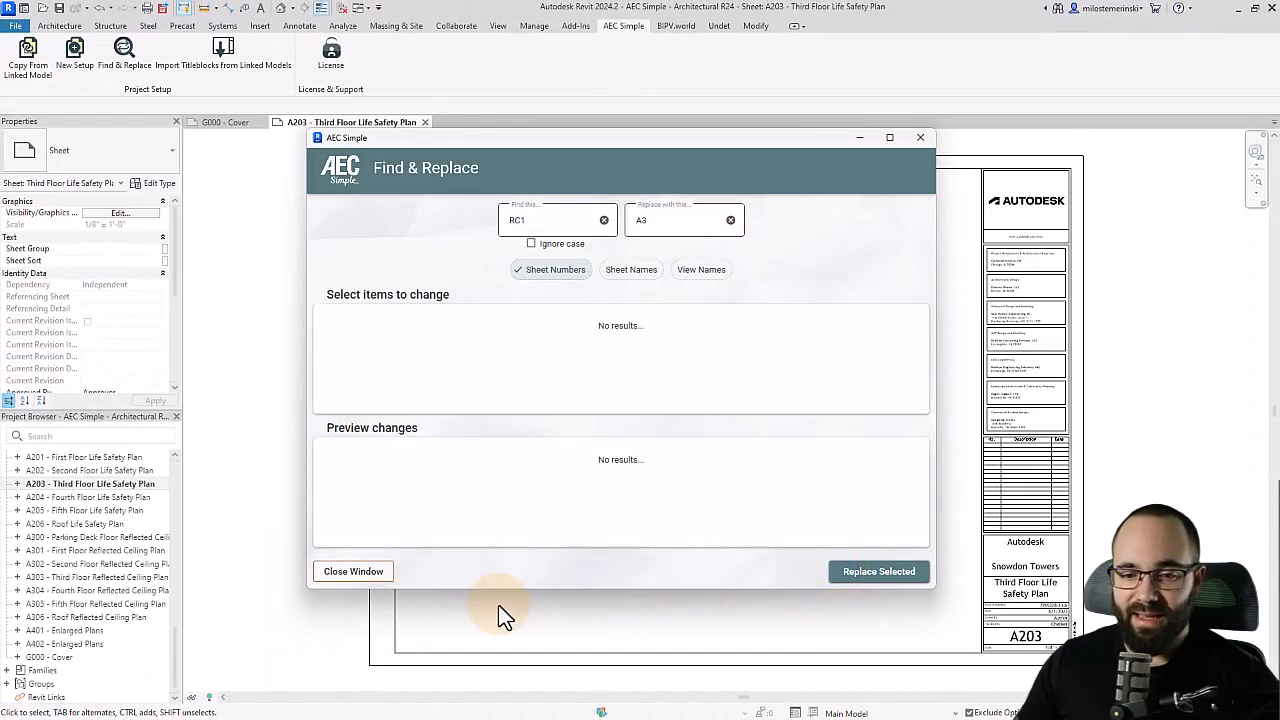
pyautogui.click(917, 142)
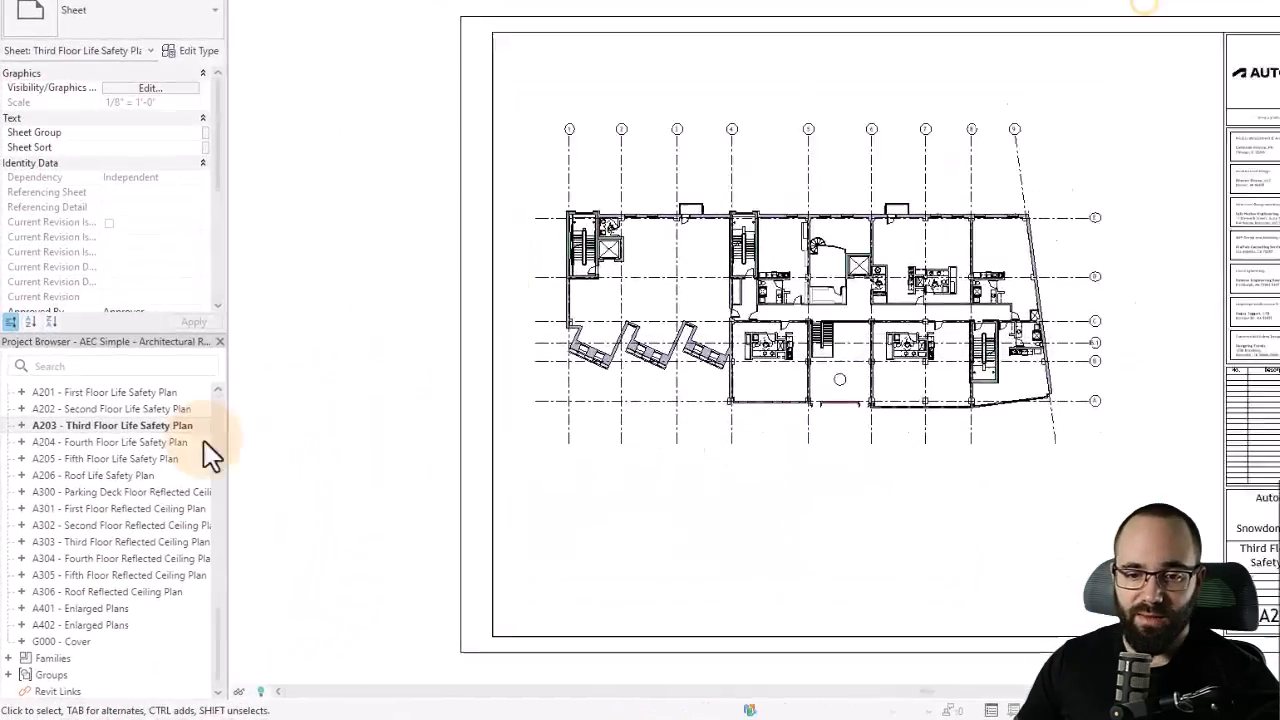
# - Open the renumbered sheets A303, A204 and A203 to check their title blocks
pyautogui.doubleClick(52, 579)
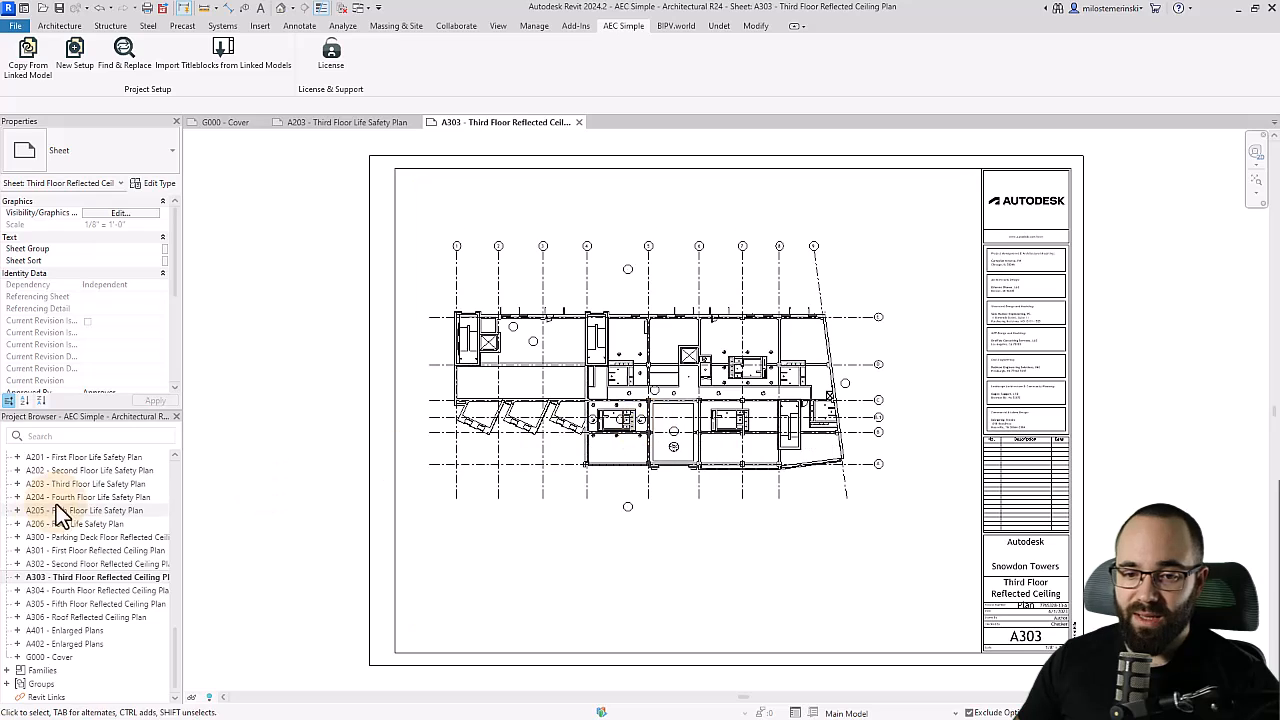
pyautogui.doubleClick(73, 497)
pyautogui.click(617, 528)
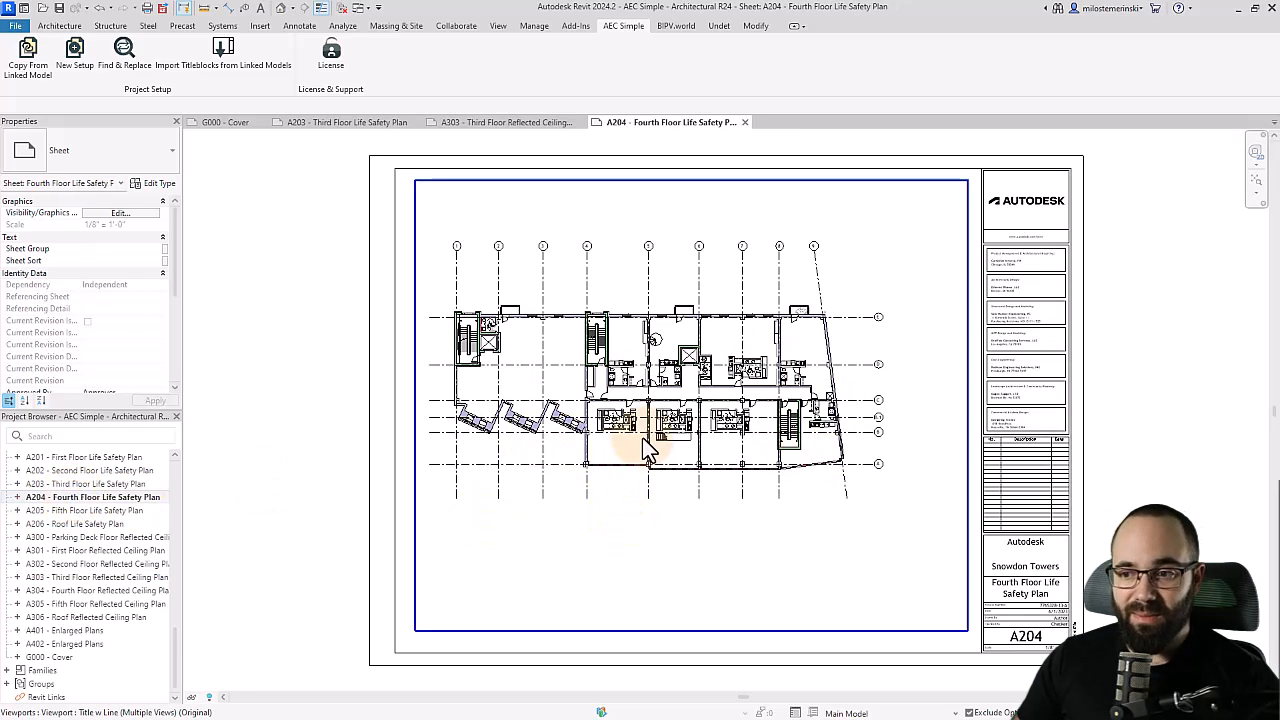
pyautogui.doubleClick(87, 484)
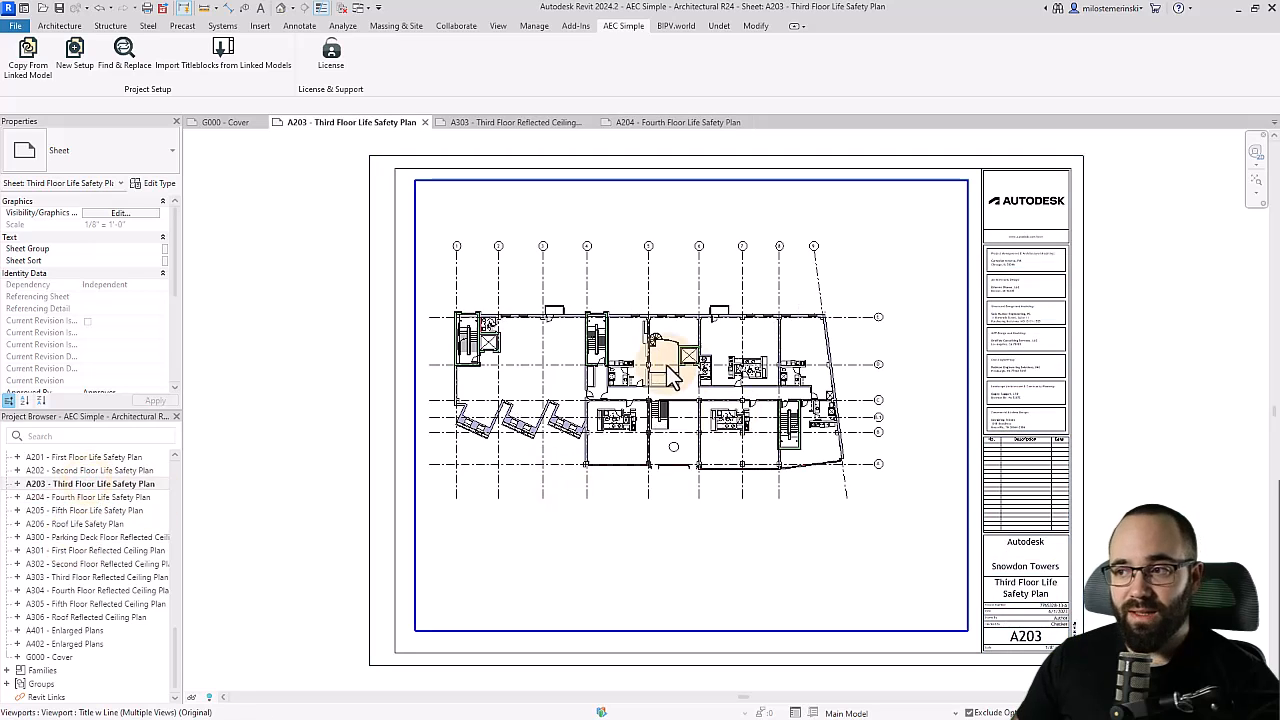
pyautogui.click(306, 509)
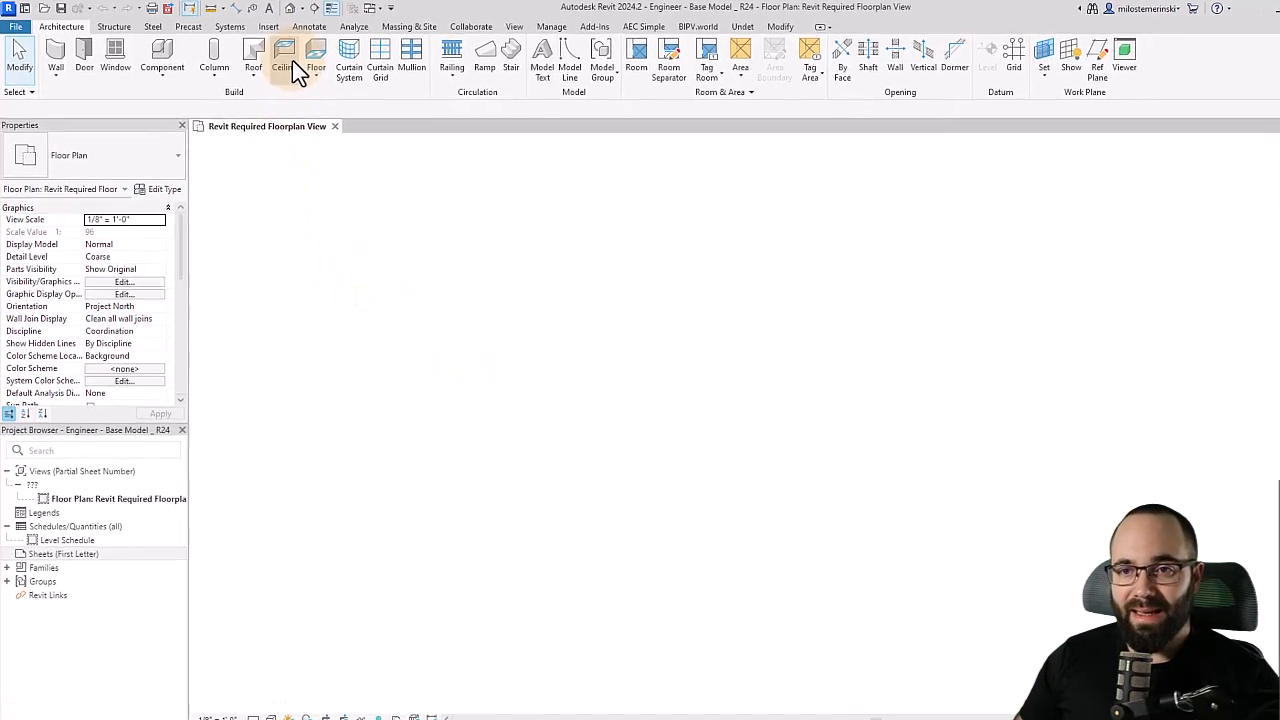
# - Link the AEC Simple - Architectural R24 model into the Engineer base model
pyautogui.click(273, 27)
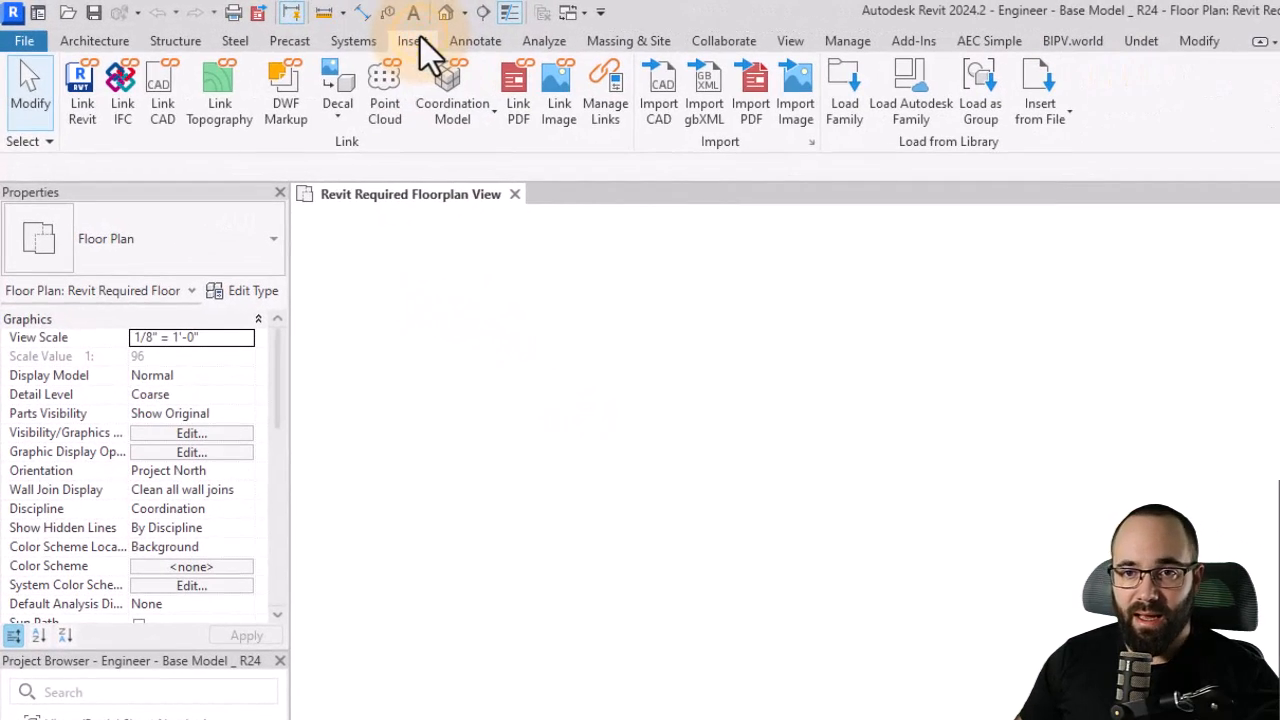
pyautogui.click(82, 112)
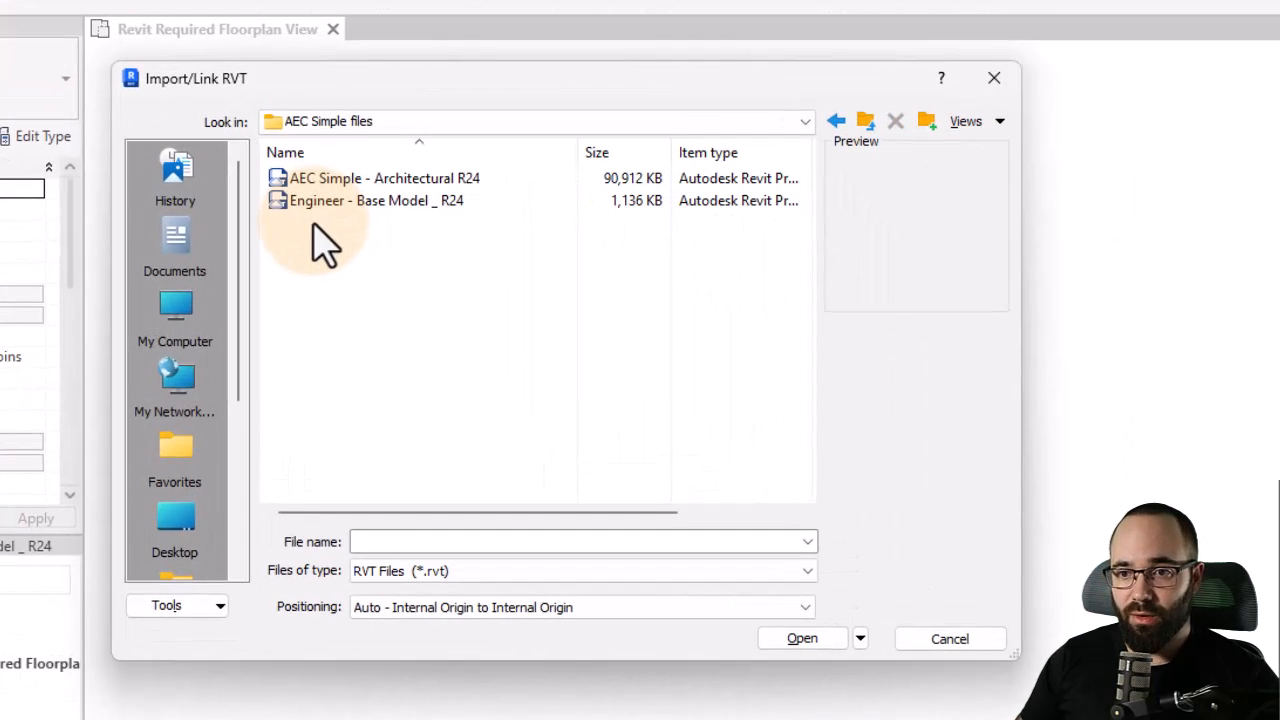
pyautogui.click(323, 182)
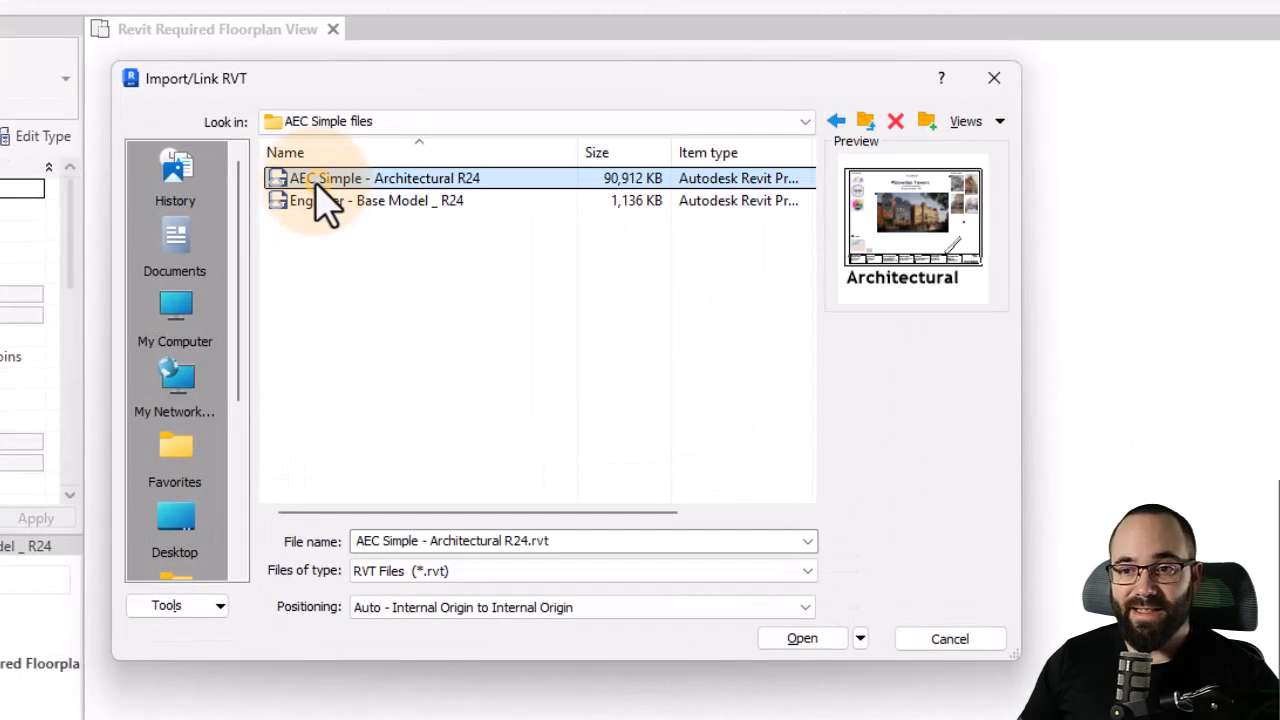
pyautogui.click(826, 646)
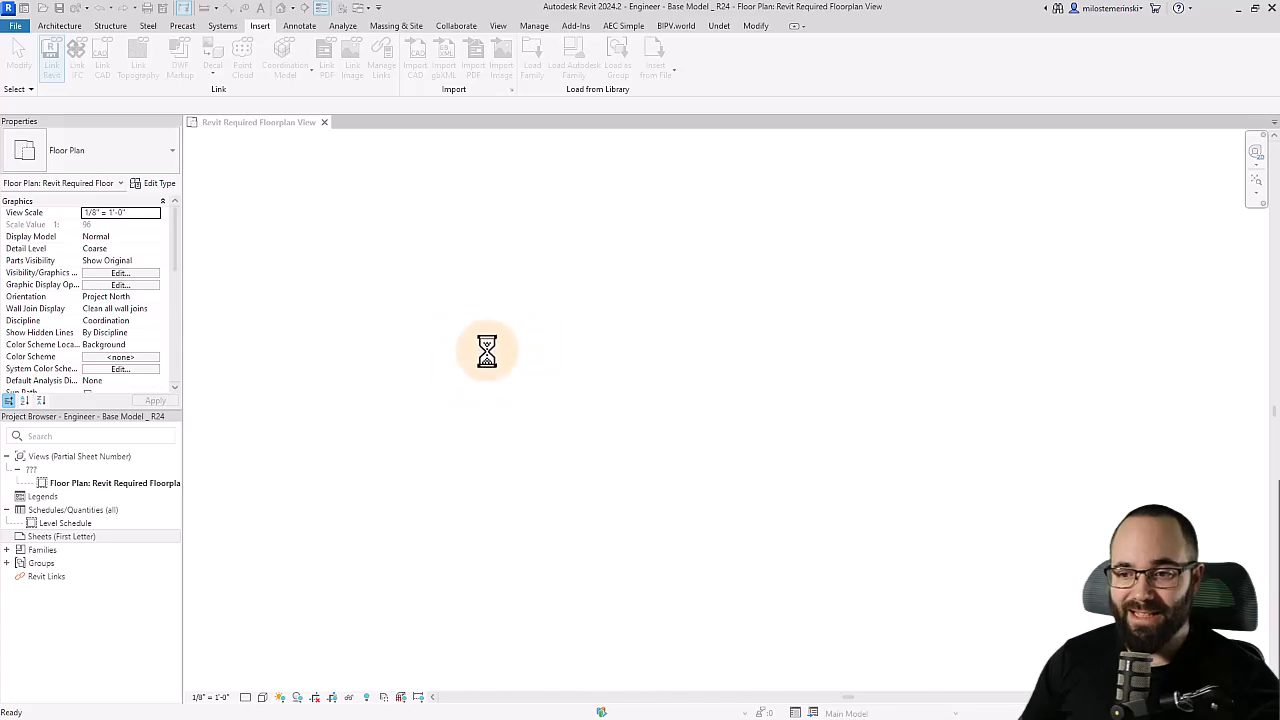
pyautogui.scroll(-6, 490, 365)
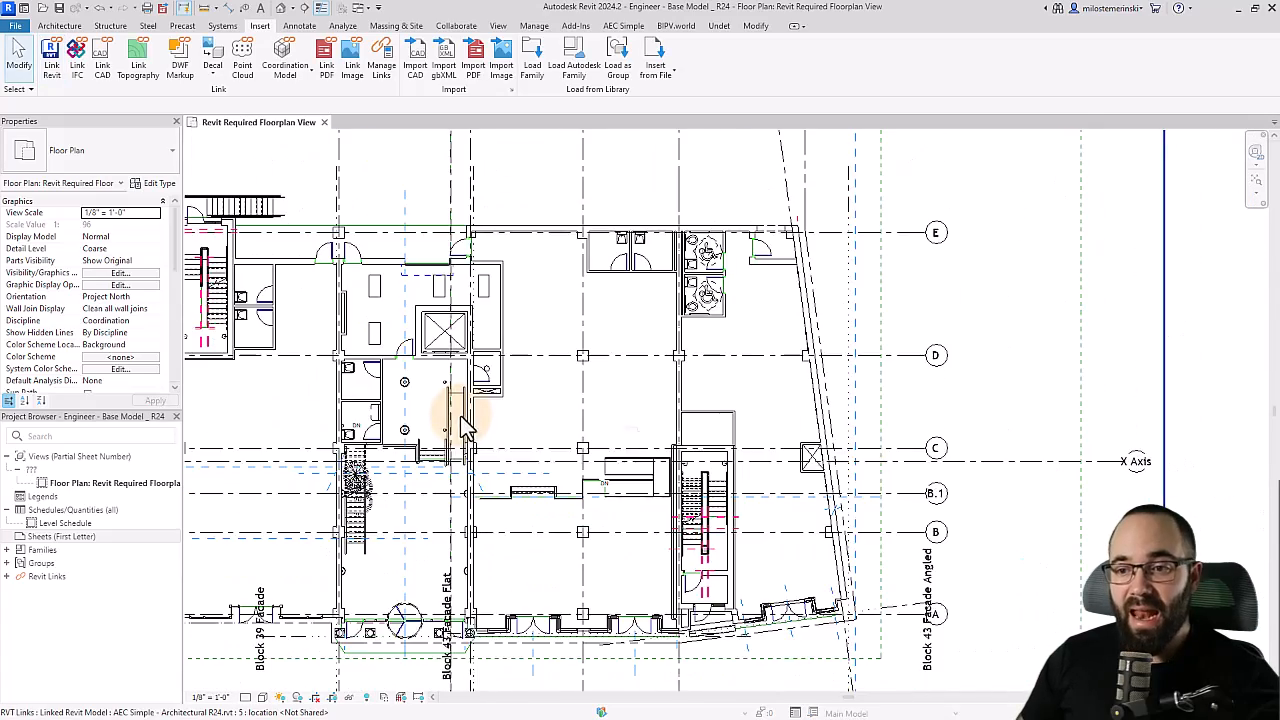
pyautogui.moveTo(457, 400); pyautogui.dragTo(438, 440, button='middle')
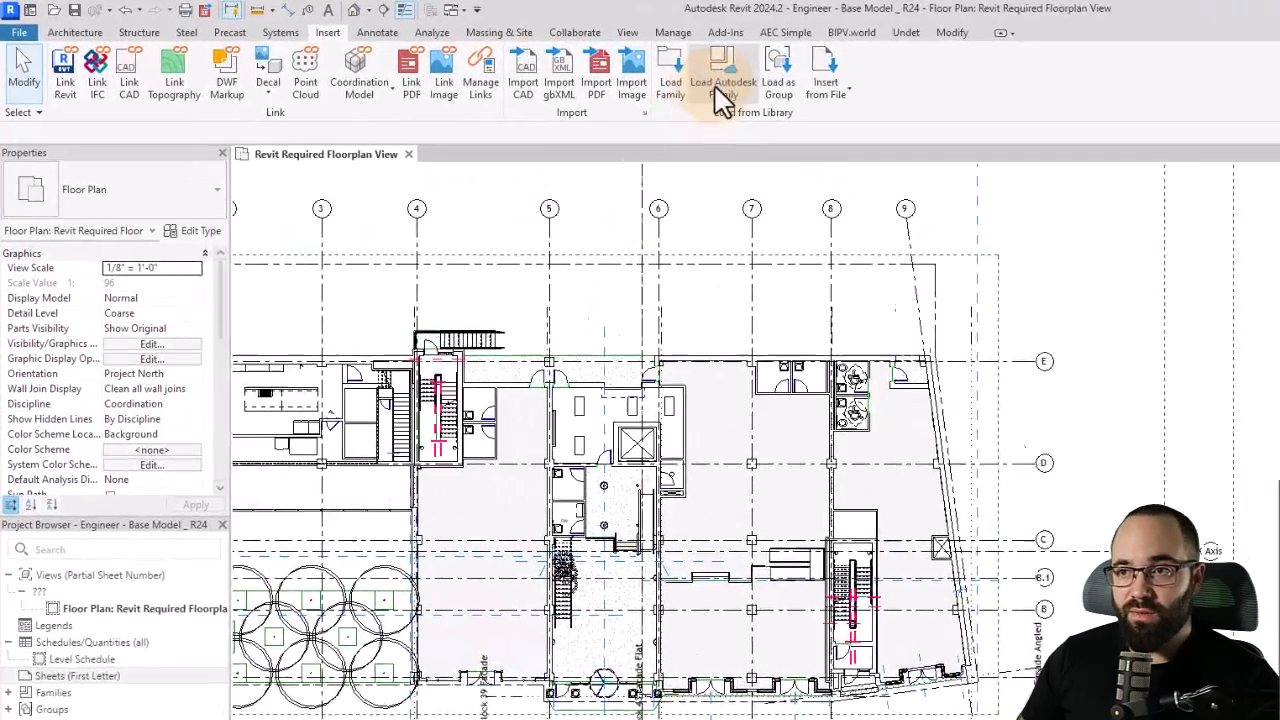
# - Open AEC Simple New Setup and choose the Engineering trade settings template
pyautogui.click(617, 28)
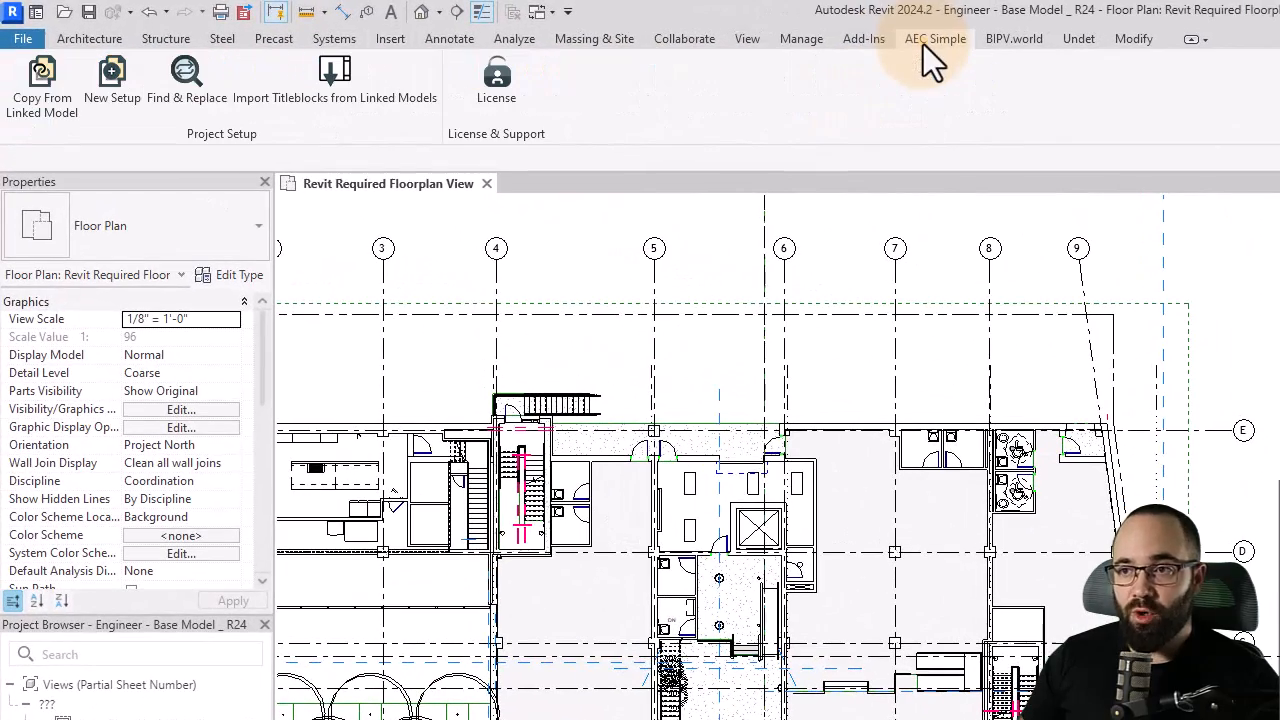
pyautogui.scroll(-3, 1050, 445)
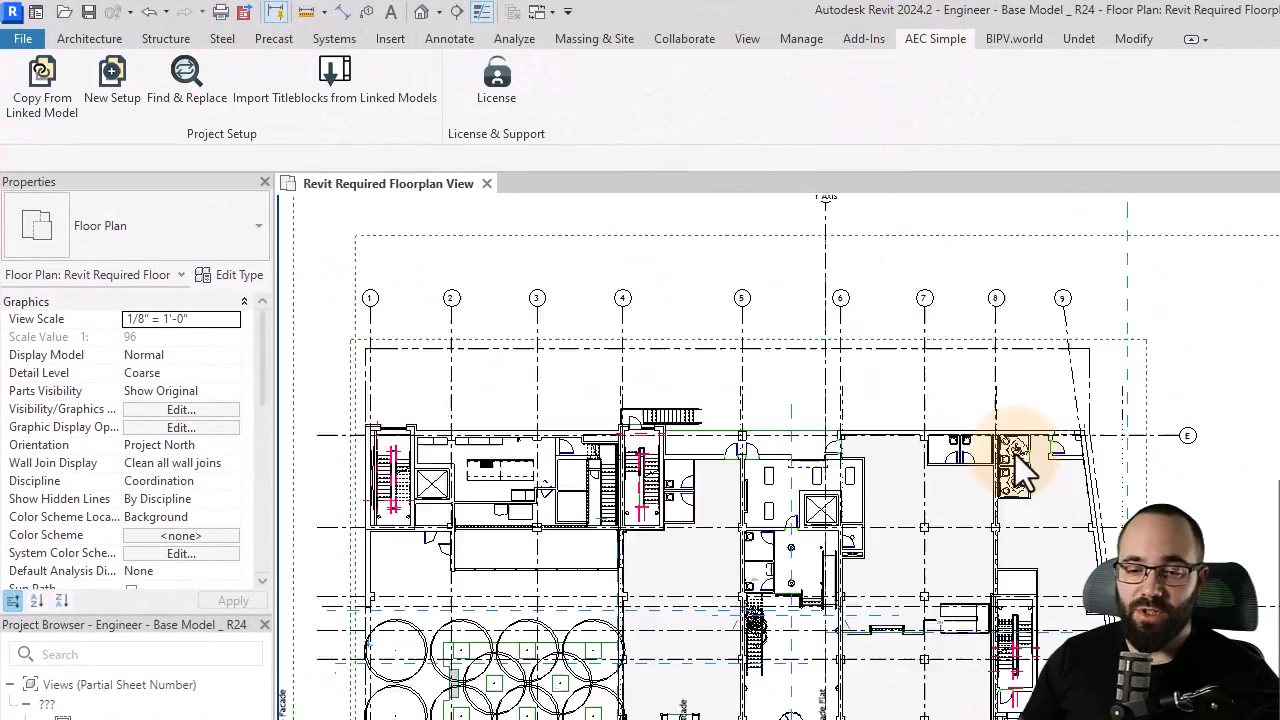
pyautogui.scroll(1, 740, 387)
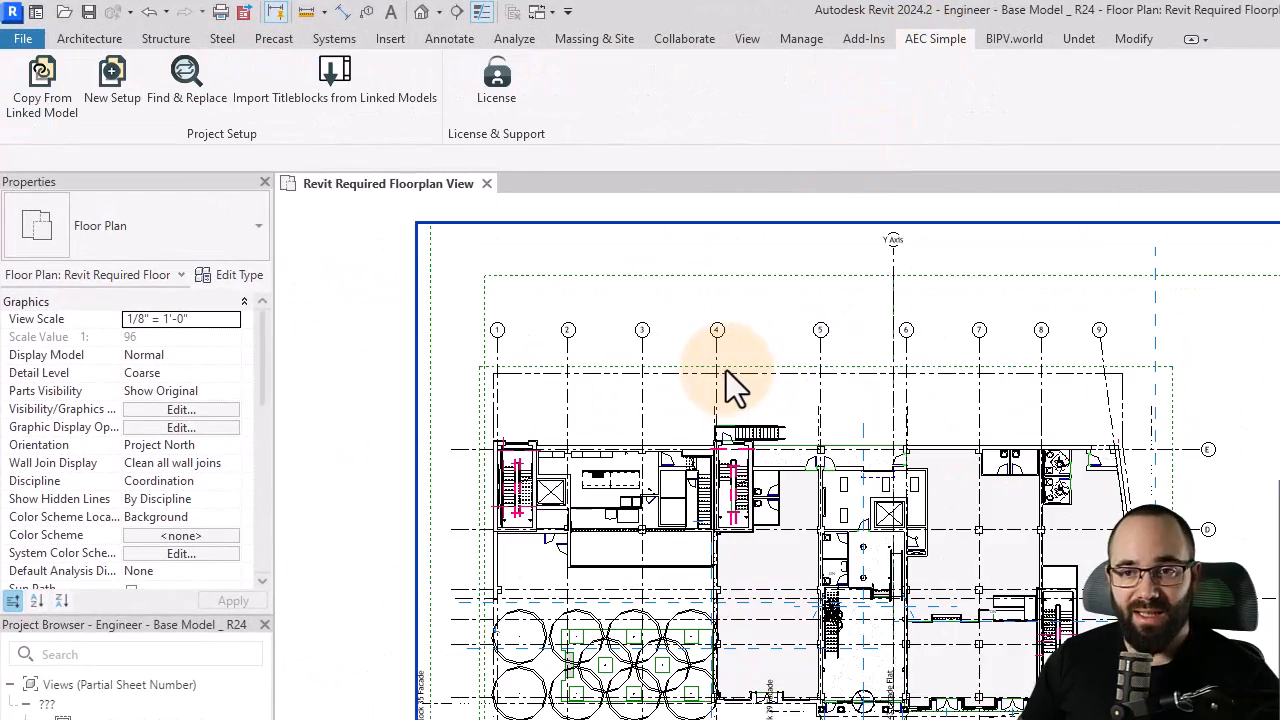
pyautogui.click(109, 97)
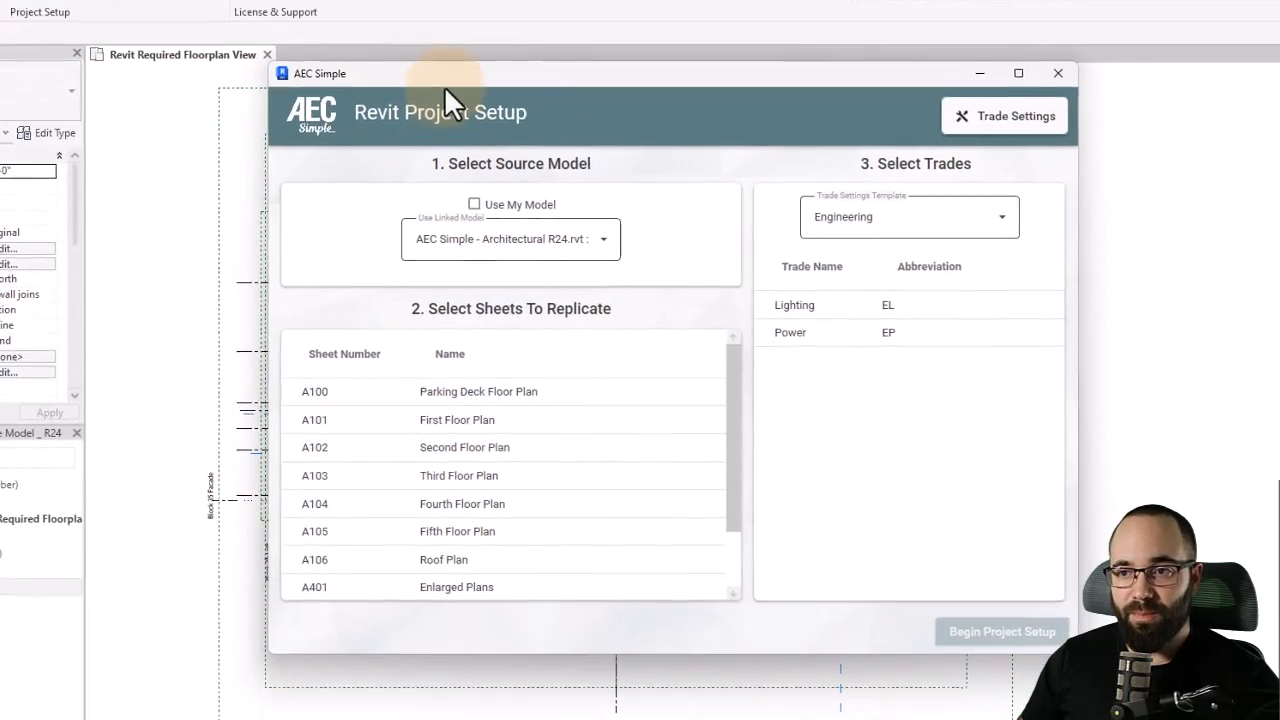
pyautogui.click(757, 229)
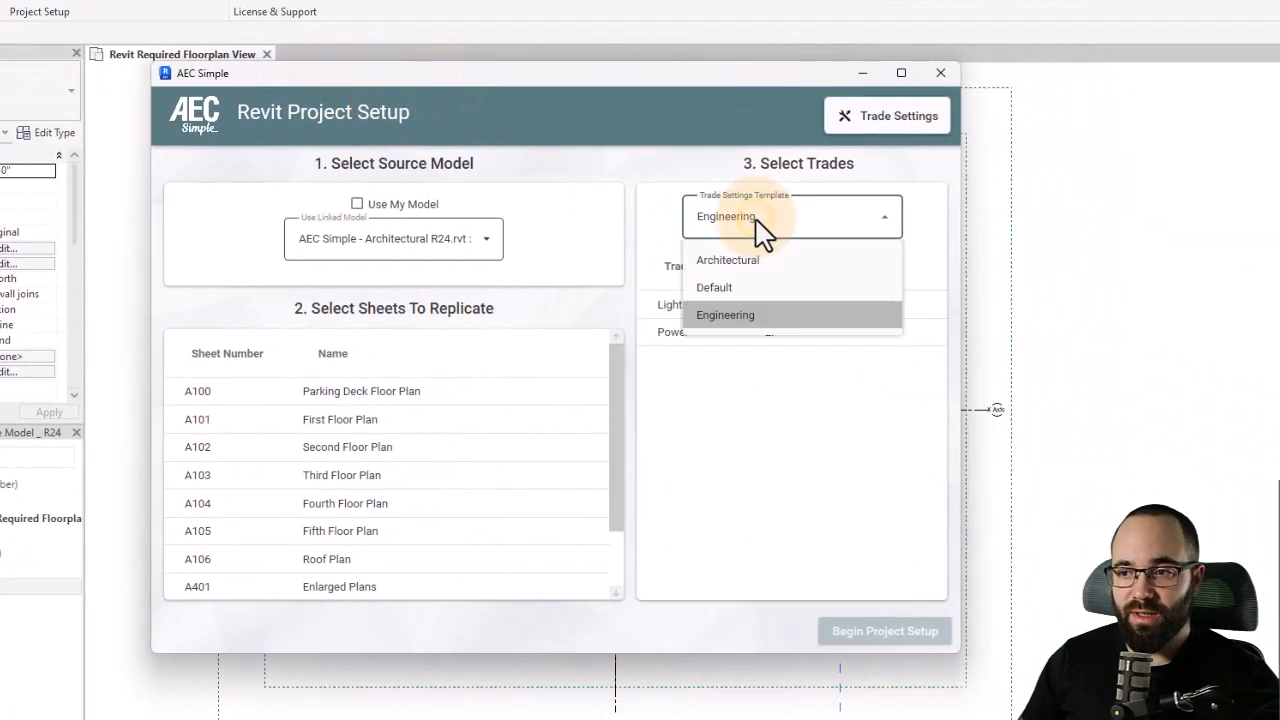
pyautogui.click(725, 316)
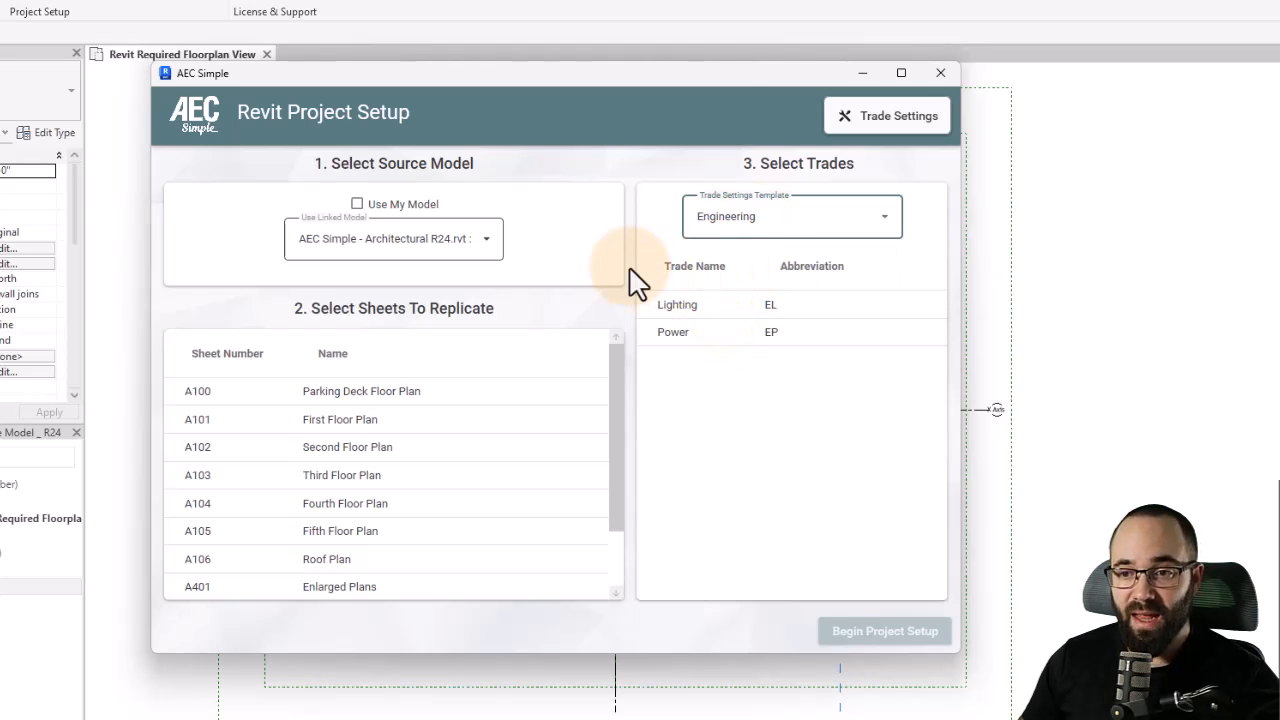
# - Use the linked AEC Simple - Architectural R24 model as source and select sheets A100 through A106
pyautogui.click(403, 250)
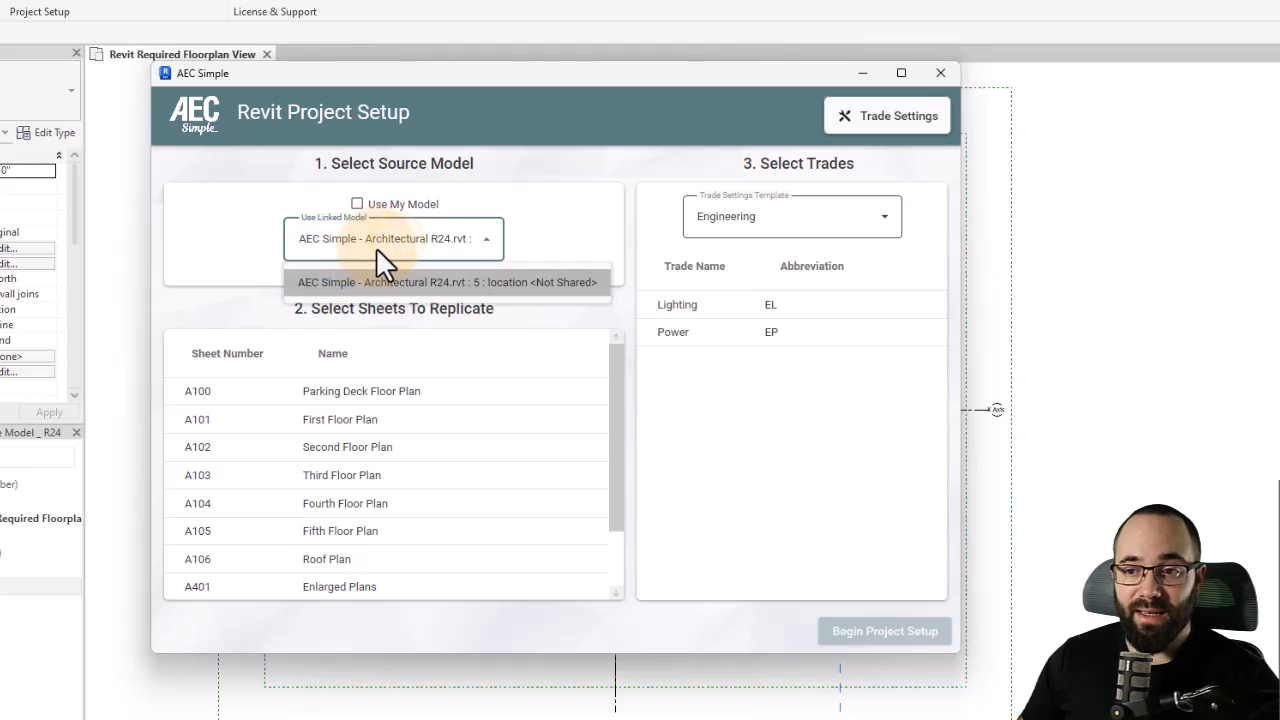
pyautogui.click(362, 214)
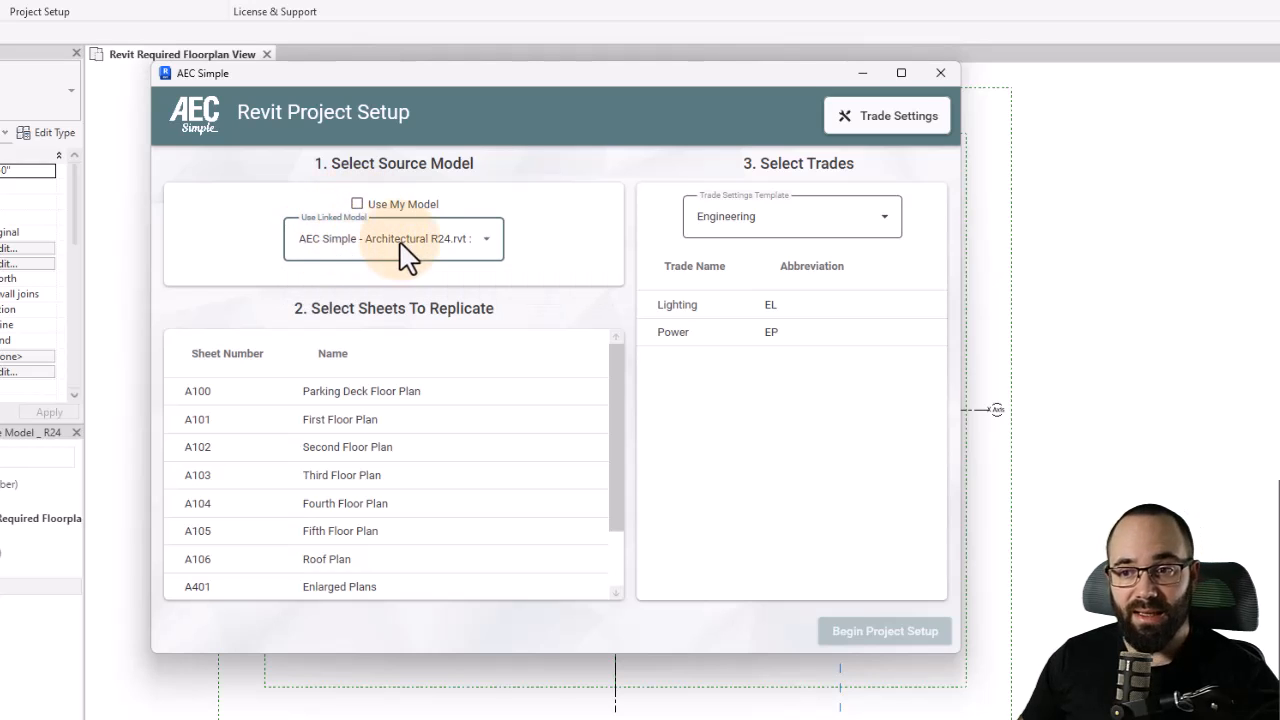
pyautogui.click(390, 250)
pyautogui.click(371, 245)
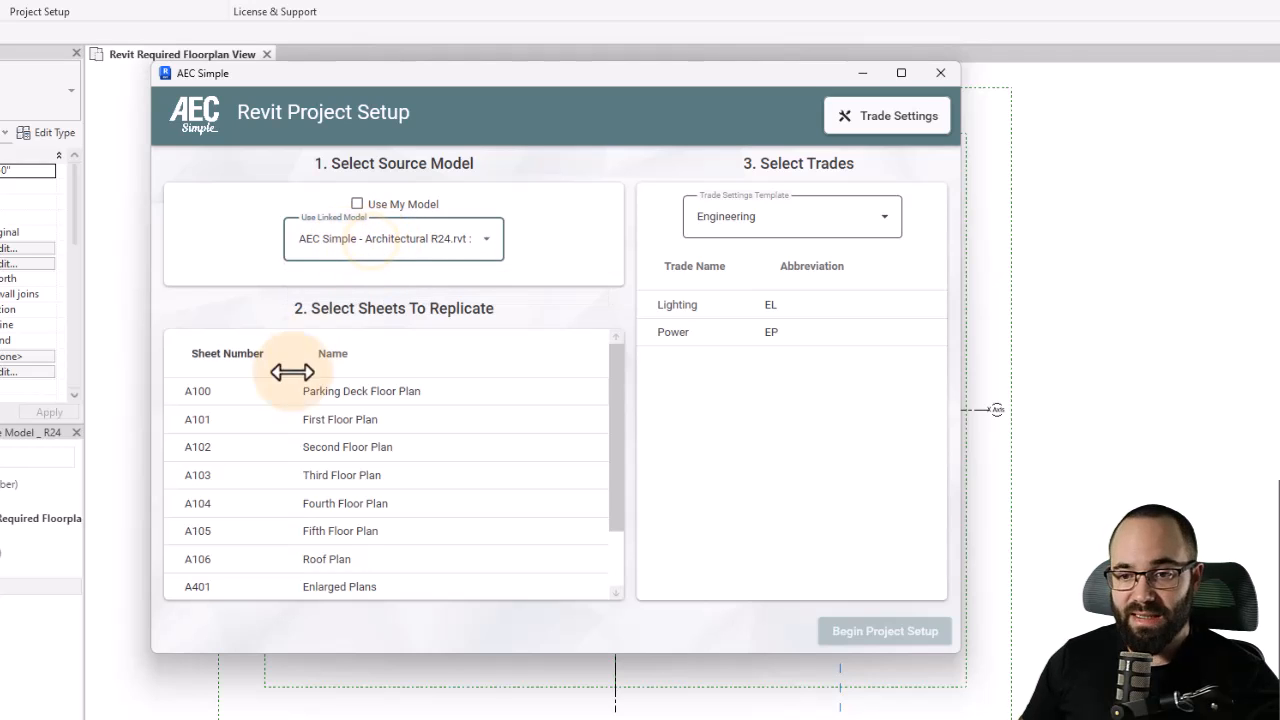
pyautogui.keyDown('shift'); pyautogui.click(282, 563); pyautogui.keyUp('shift')
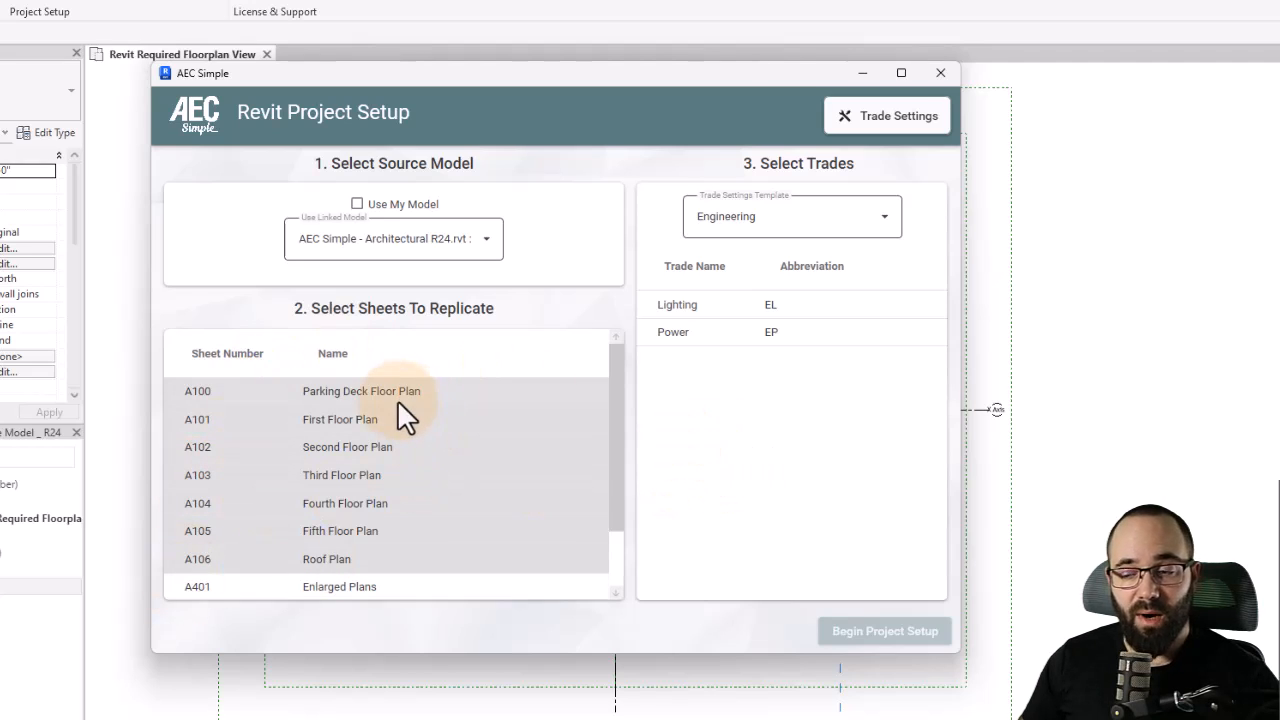
# - Select the Lighting and Power trades, run the project setup, and close the completion window
pyautogui.click(727, 310)
pyautogui.click(735, 334)
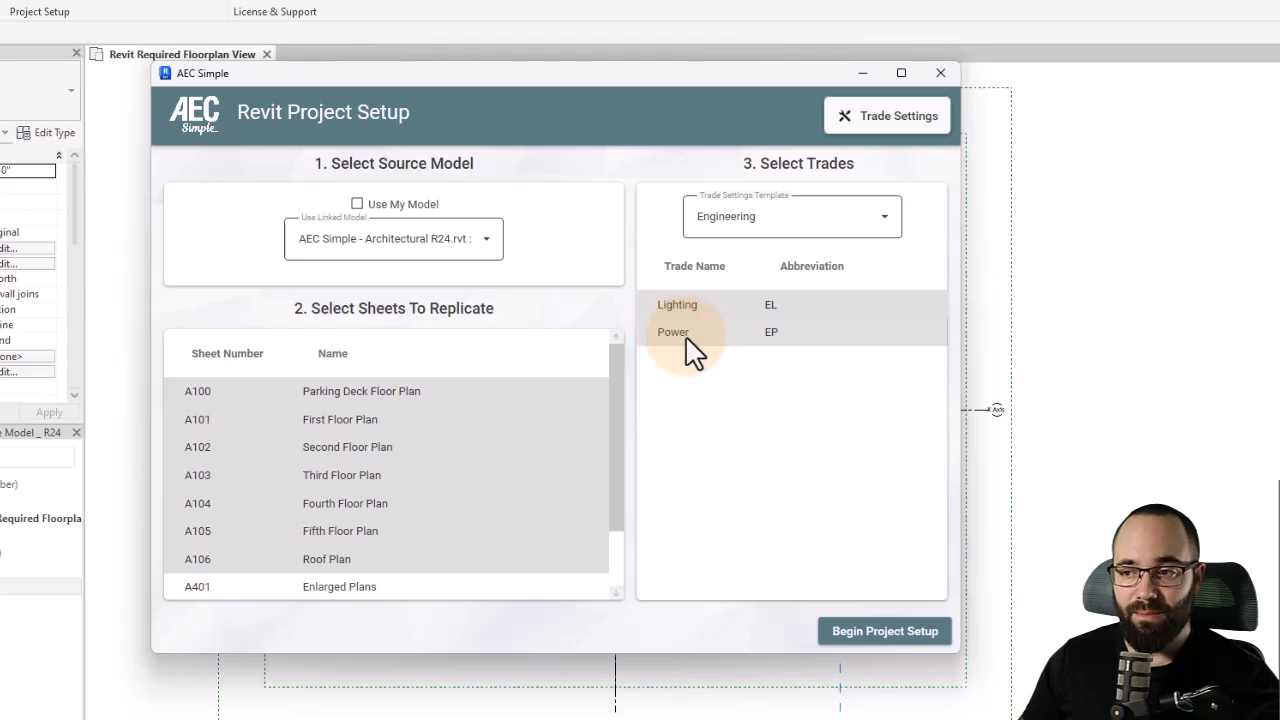
pyautogui.click(862, 640)
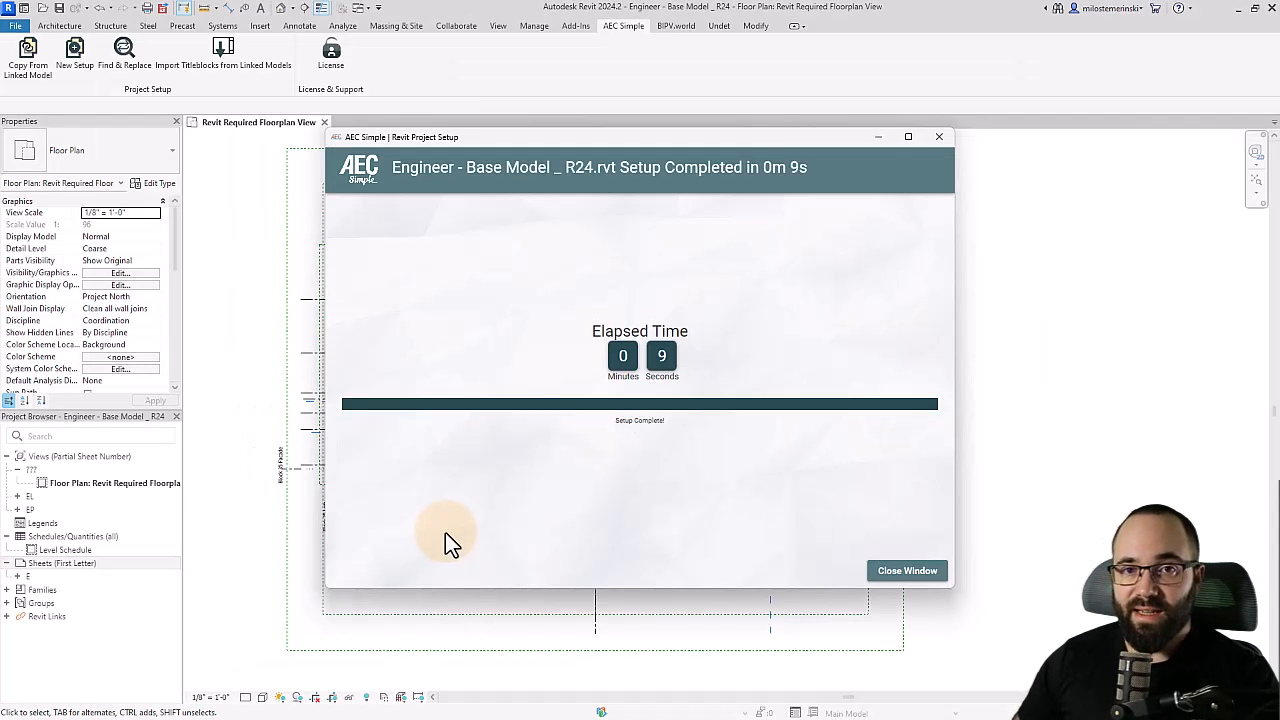
pyautogui.click(907, 570)
# - Expand the sheets folder and open sheet EL101 - First Floor Lighting Plan
pyautogui.click(115, 564)
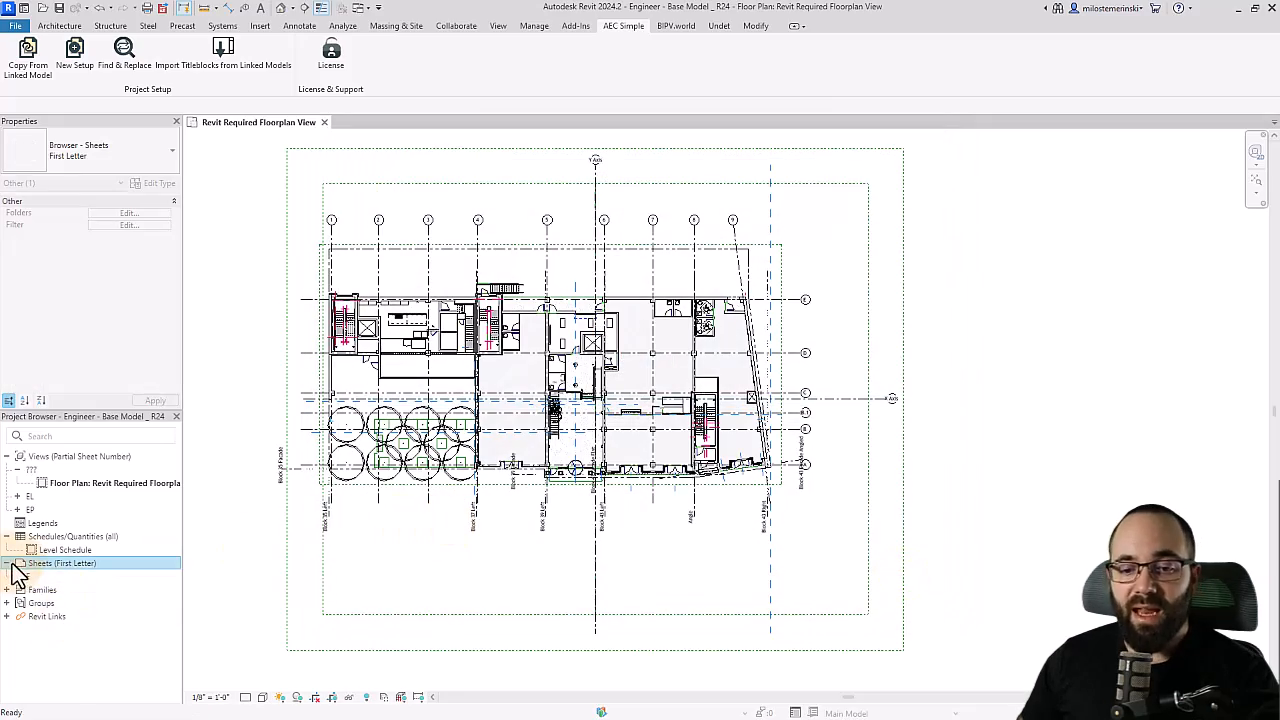
pyautogui.click(11, 440)
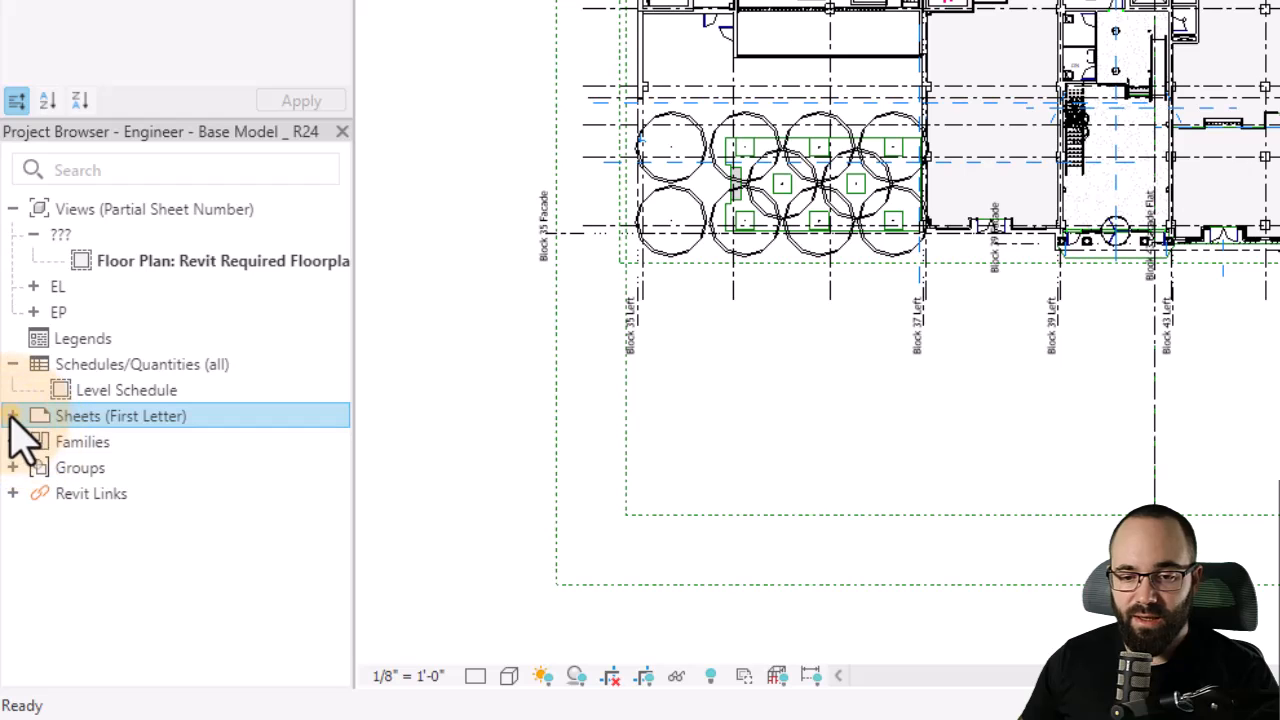
pyautogui.click(12, 416)
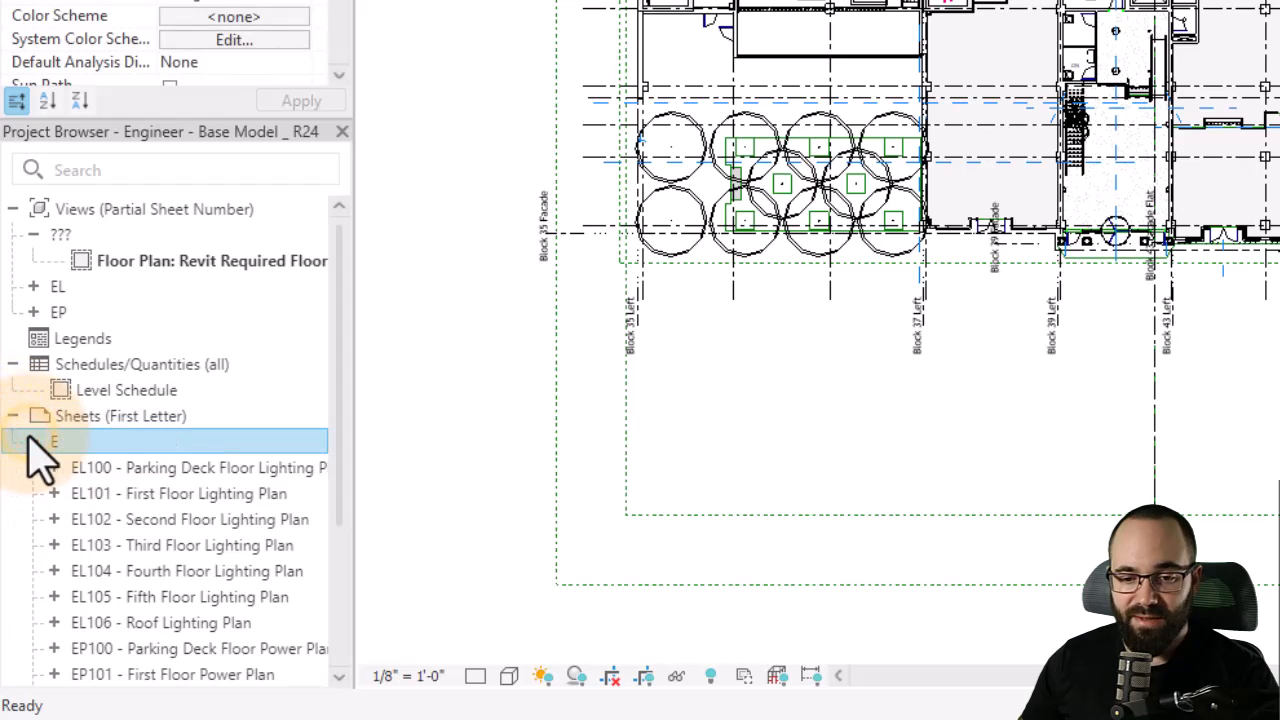
pyautogui.scroll(-3, 177, 491)
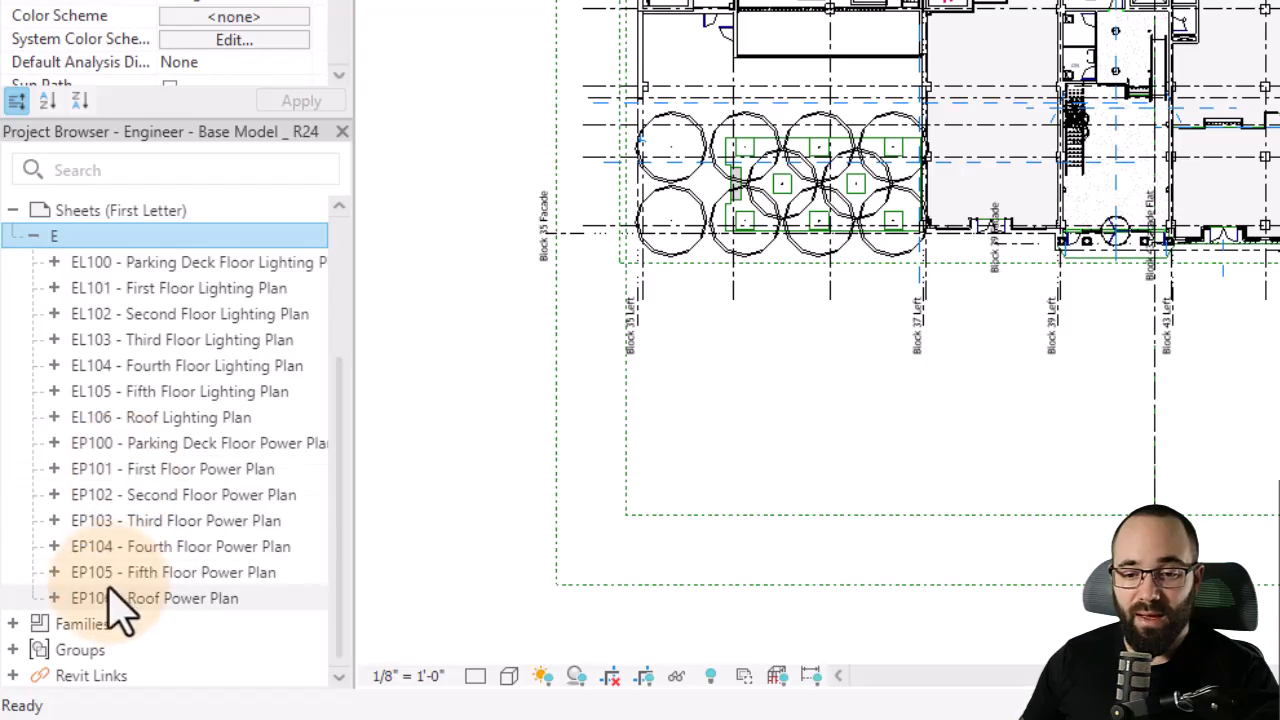
pyautogui.doubleClick(178, 290)
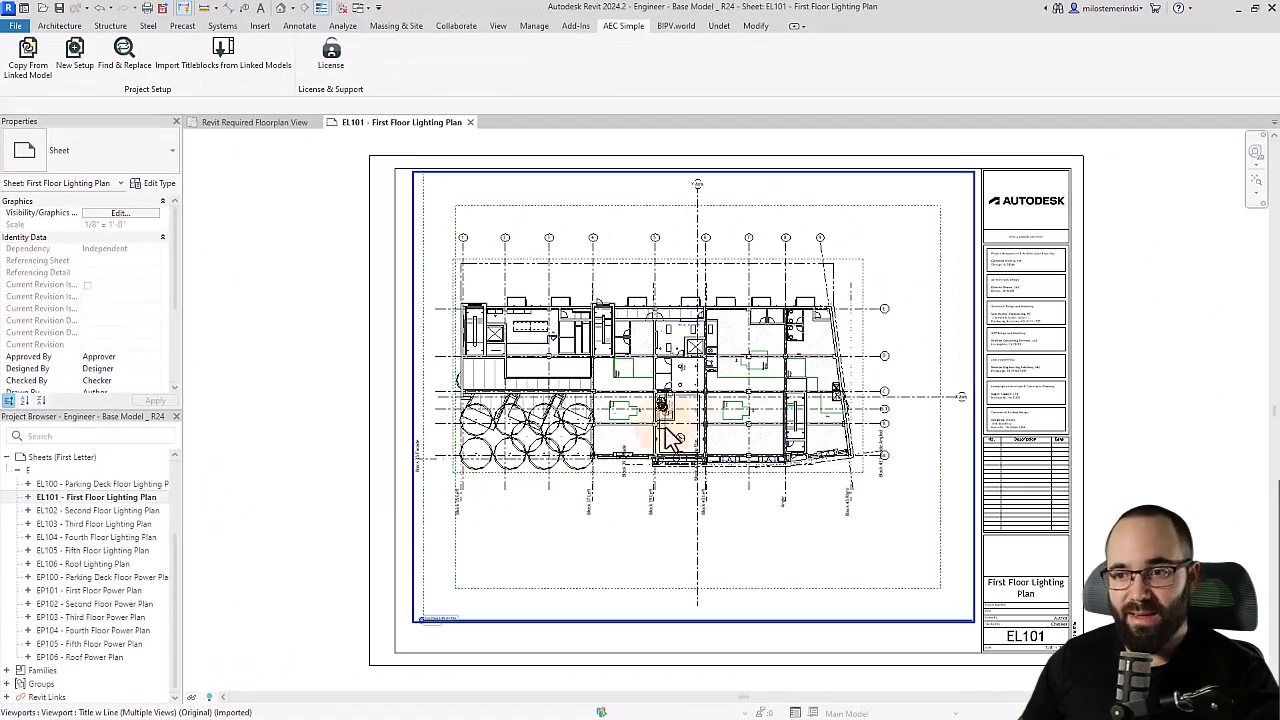
pyautogui.moveTo(335, 499); pyautogui.dragTo(258, 498, button='middle')
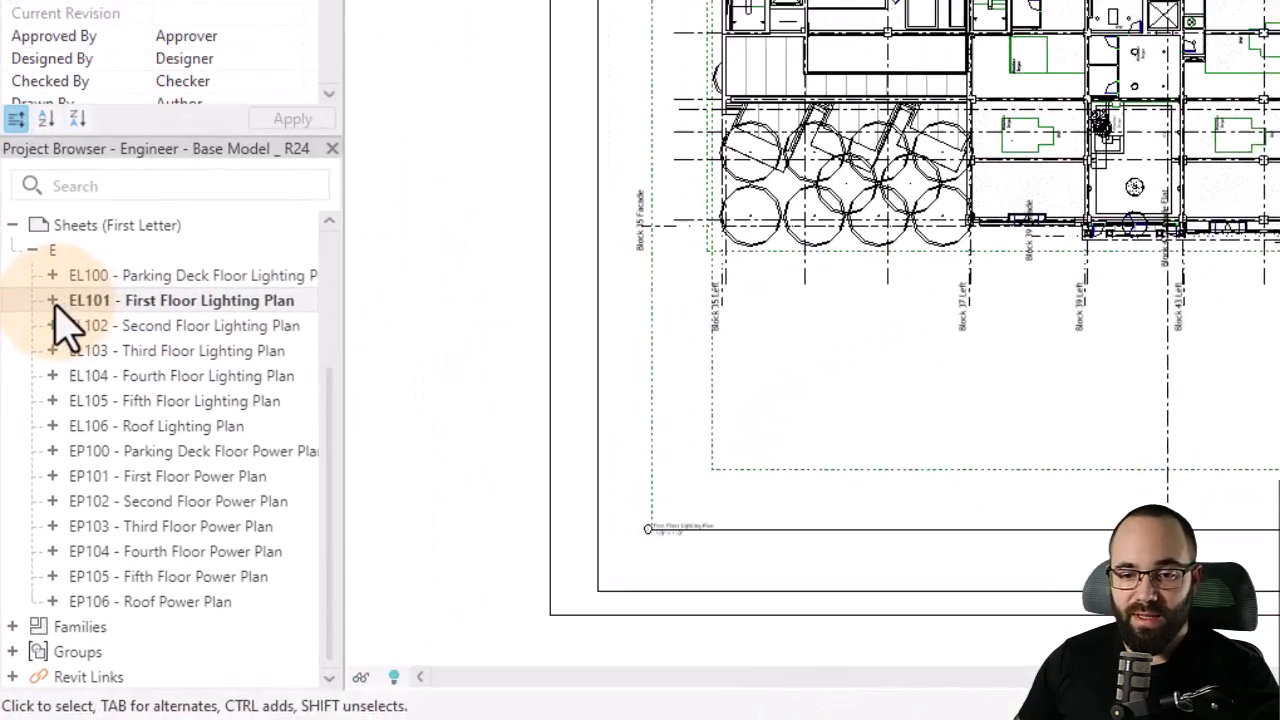
# - Expand sheet EL101, then open and expand sheet EP102 - Second Floor Power Plan
pyautogui.click(28, 497)
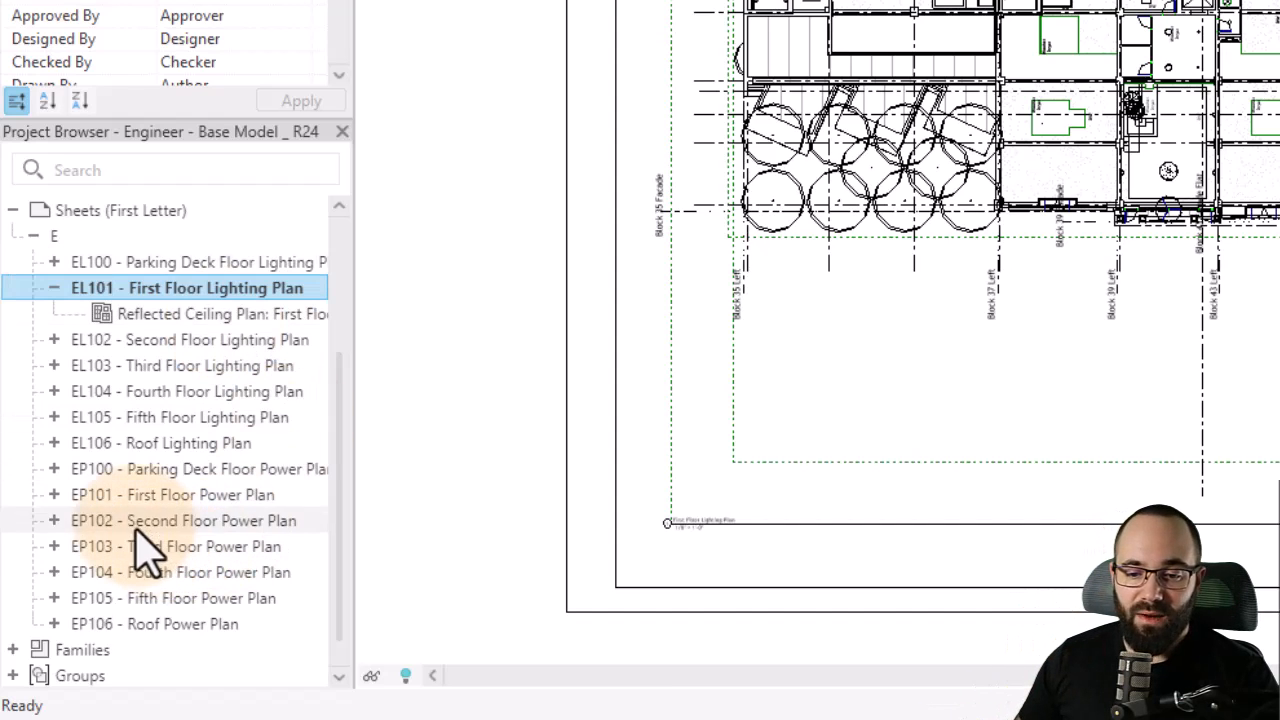
pyautogui.doubleClick(135, 524)
pyautogui.click(54, 521)
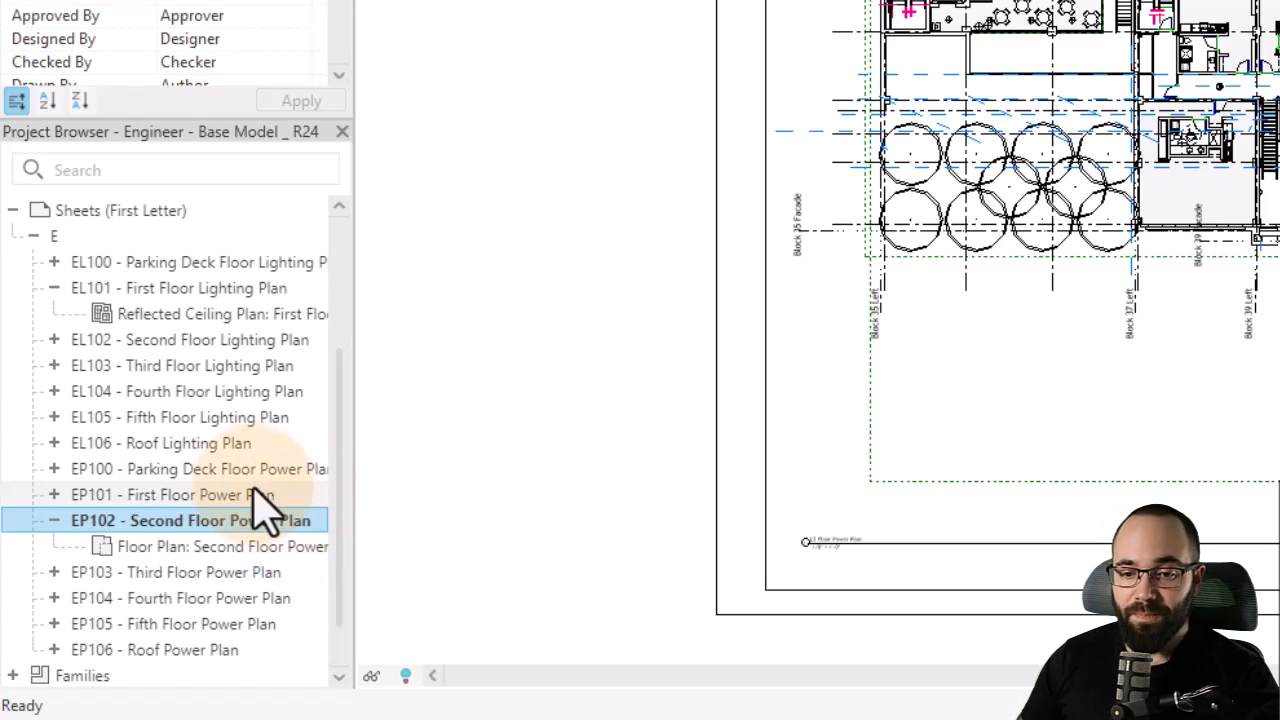
# - Expand and collapse the EL and EP view folders and the EL101 sheet entry to review generated views
pyautogui.scroll(4, 229, 486)
pyautogui.click(34, 287)
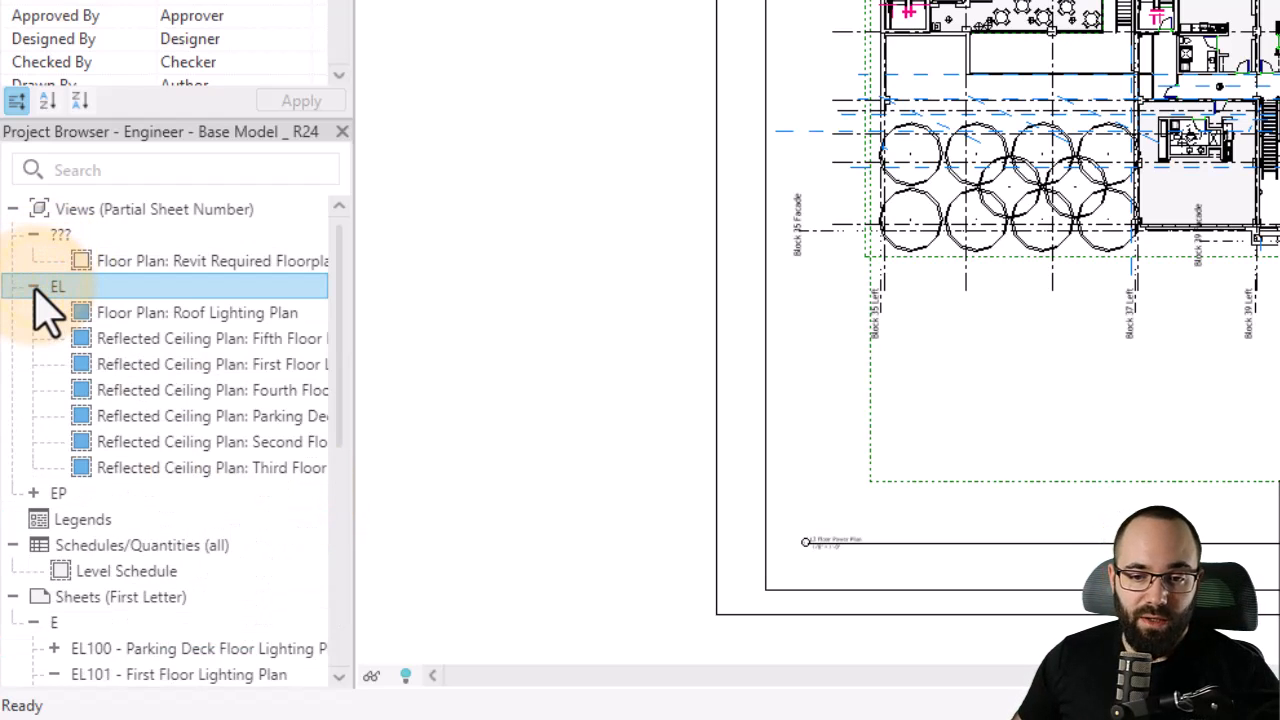
pyautogui.click(33, 288)
pyautogui.click(33, 313)
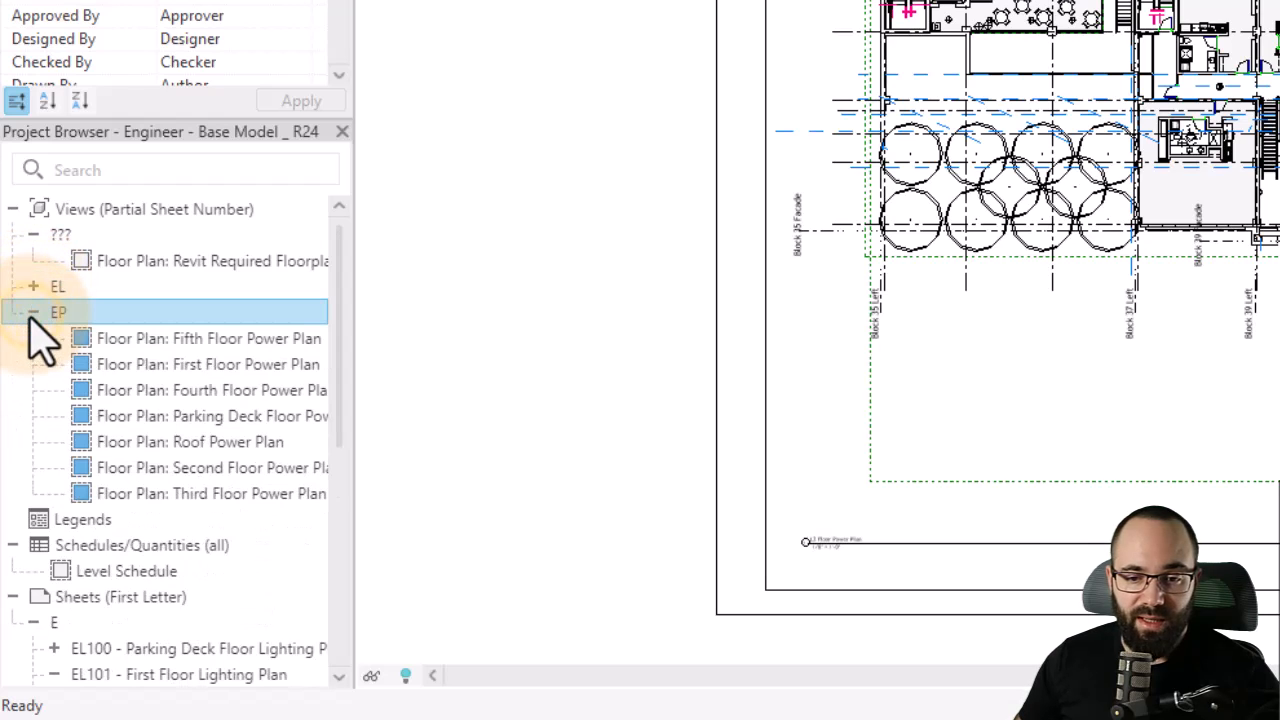
pyautogui.click(33, 313)
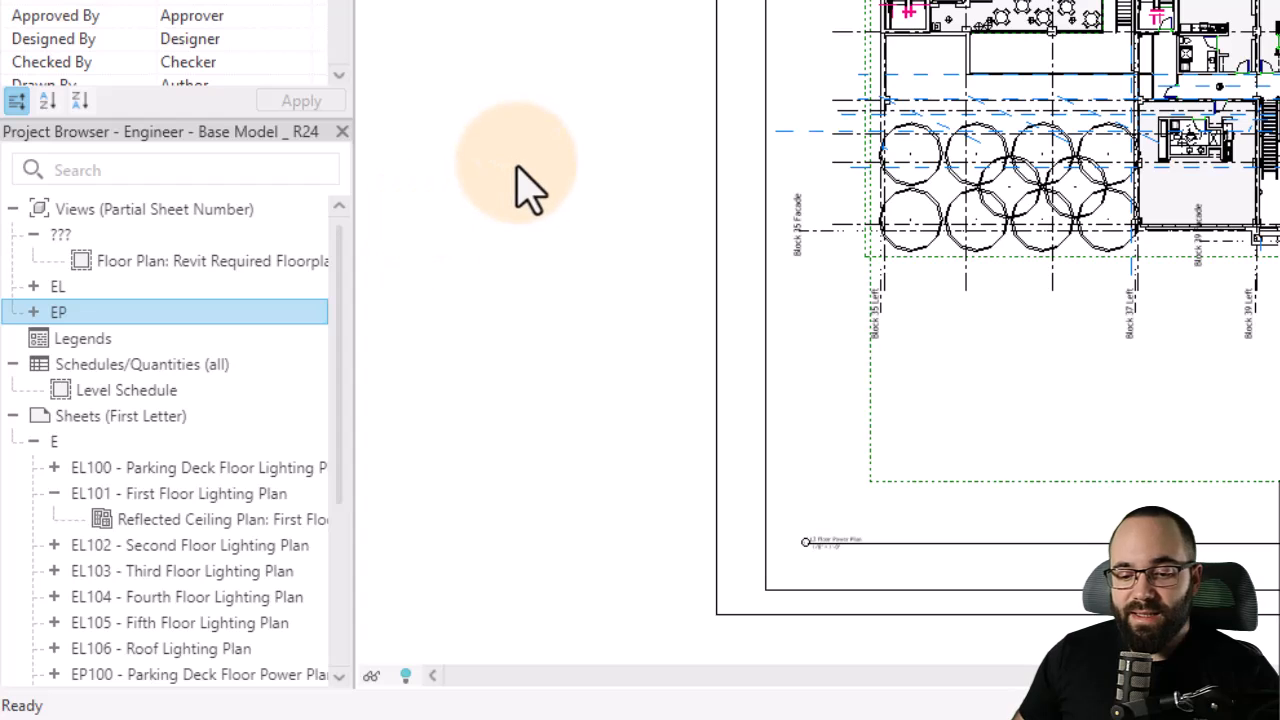
pyautogui.scroll(-5, 130, 480)
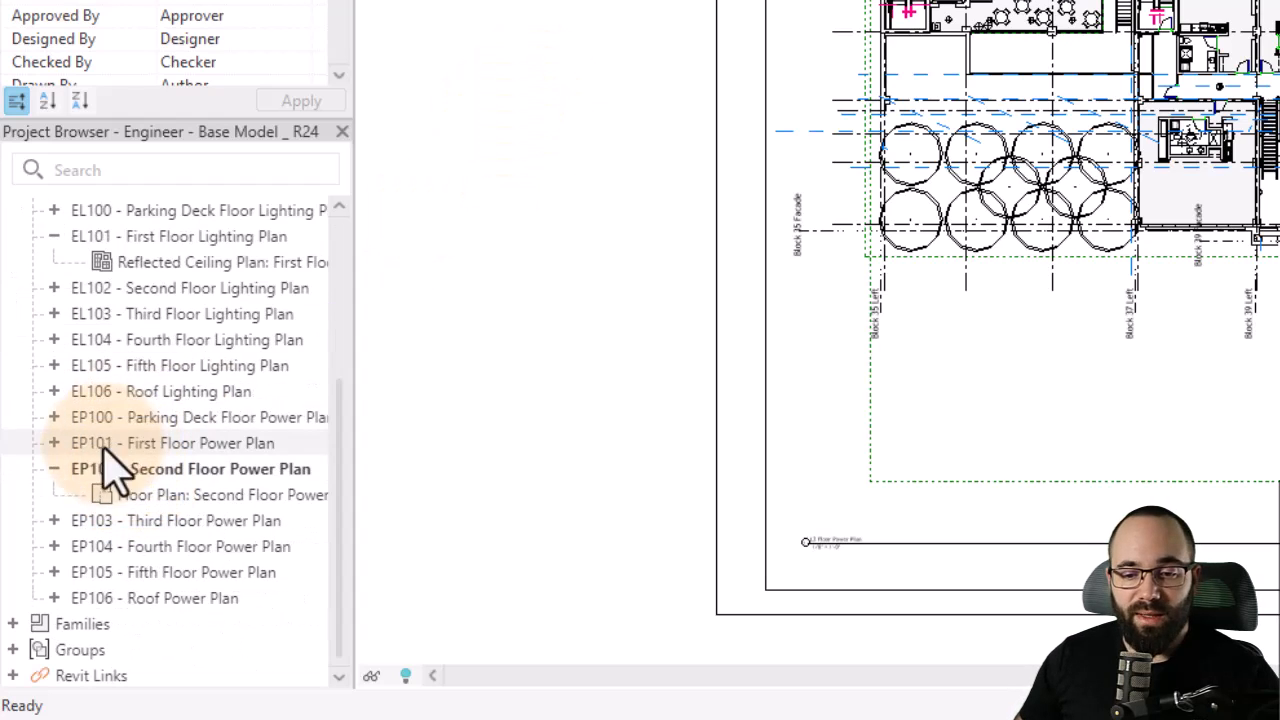
pyautogui.click(54, 237)
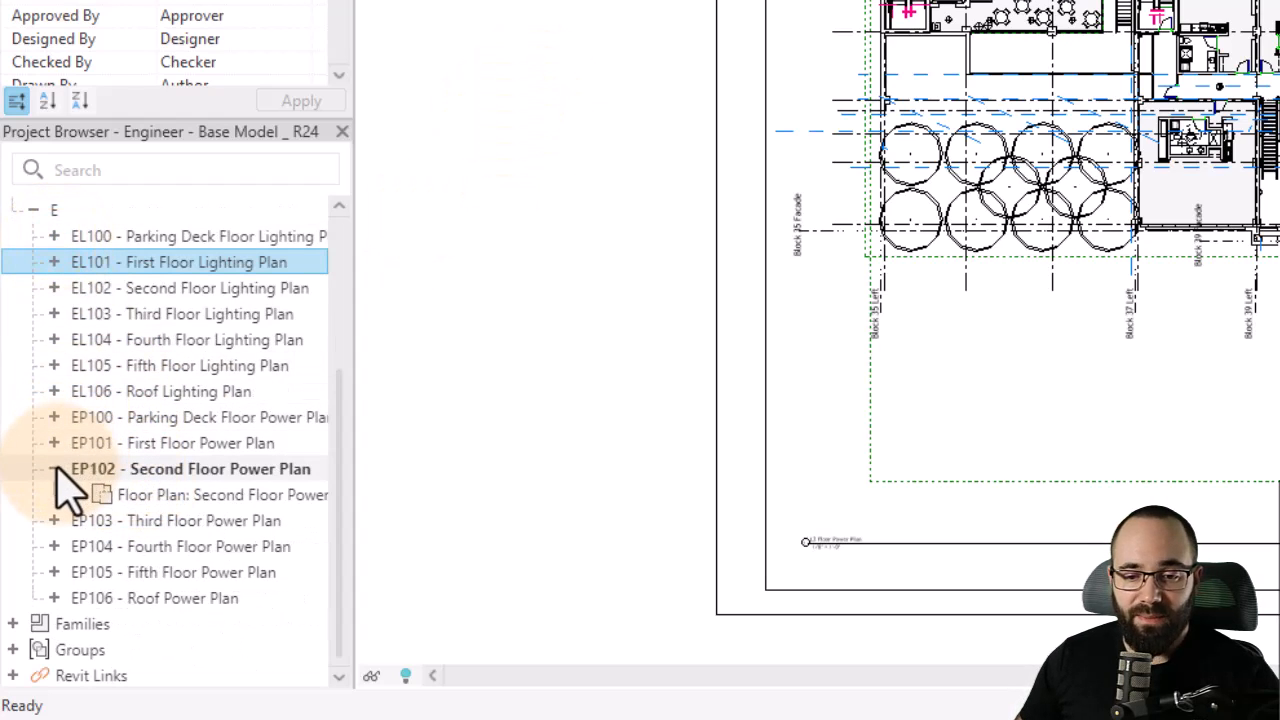
# - Use Find & Replace to change EP to E in sheet numbers EP100 through EP106
pyautogui.click(54, 469)
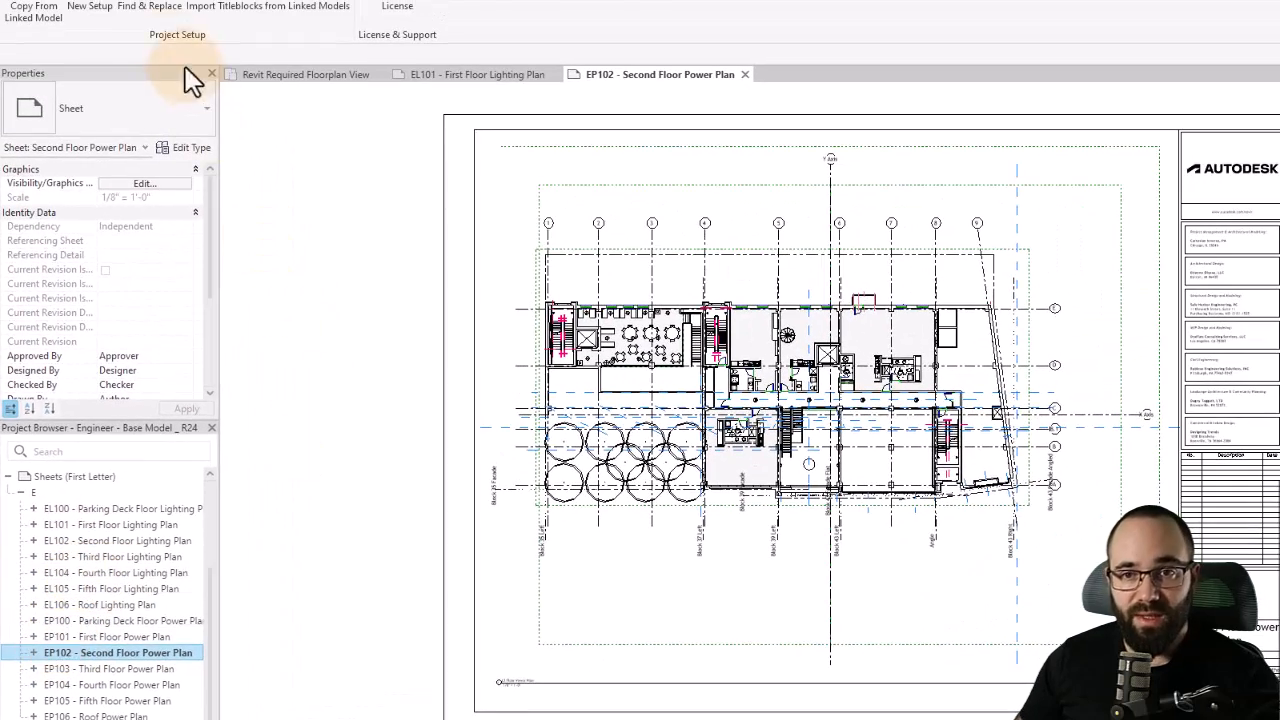
pyautogui.click(122, 14)
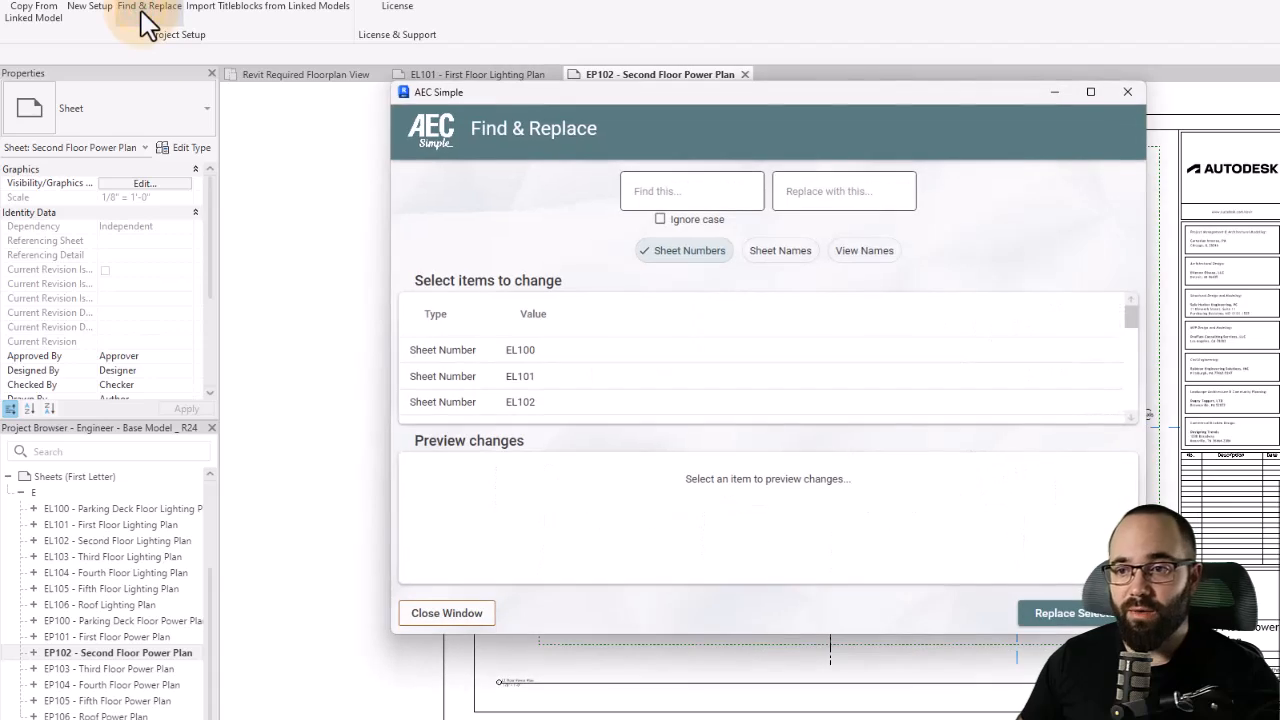
pyautogui.moveTo(448, 95); pyautogui.dragTo(364, 97)
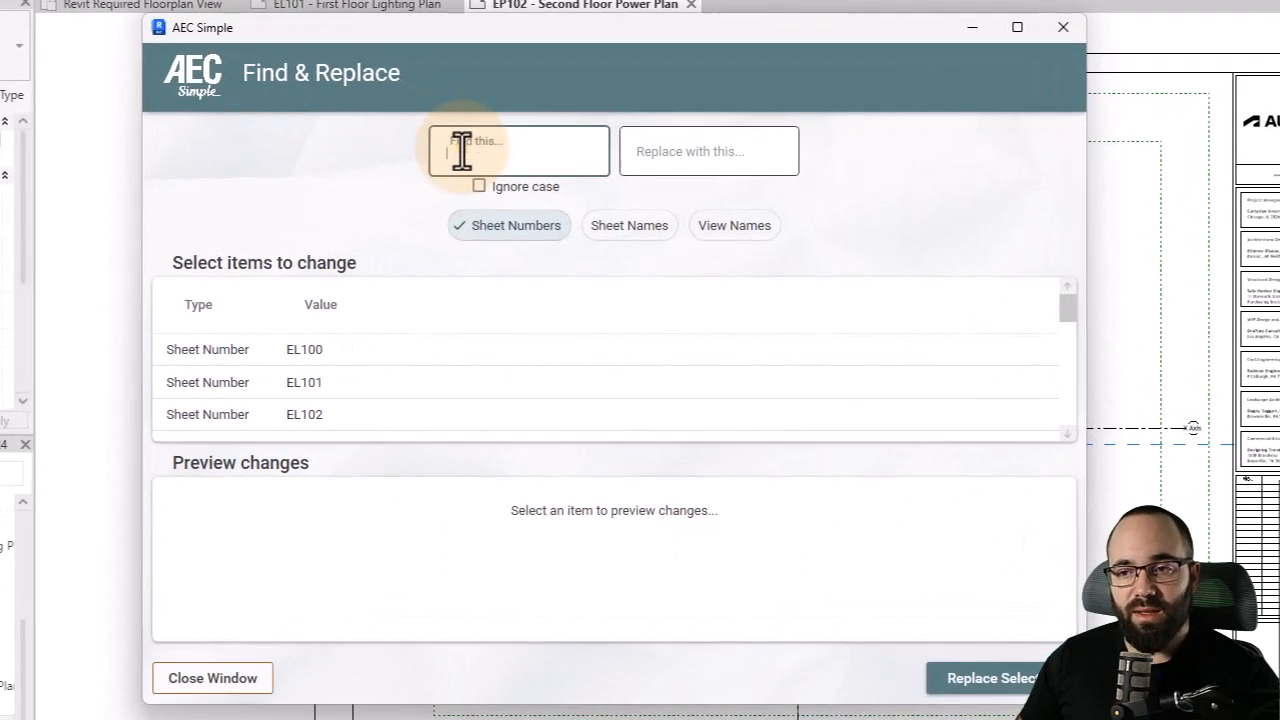
pyautogui.click(560, 191)
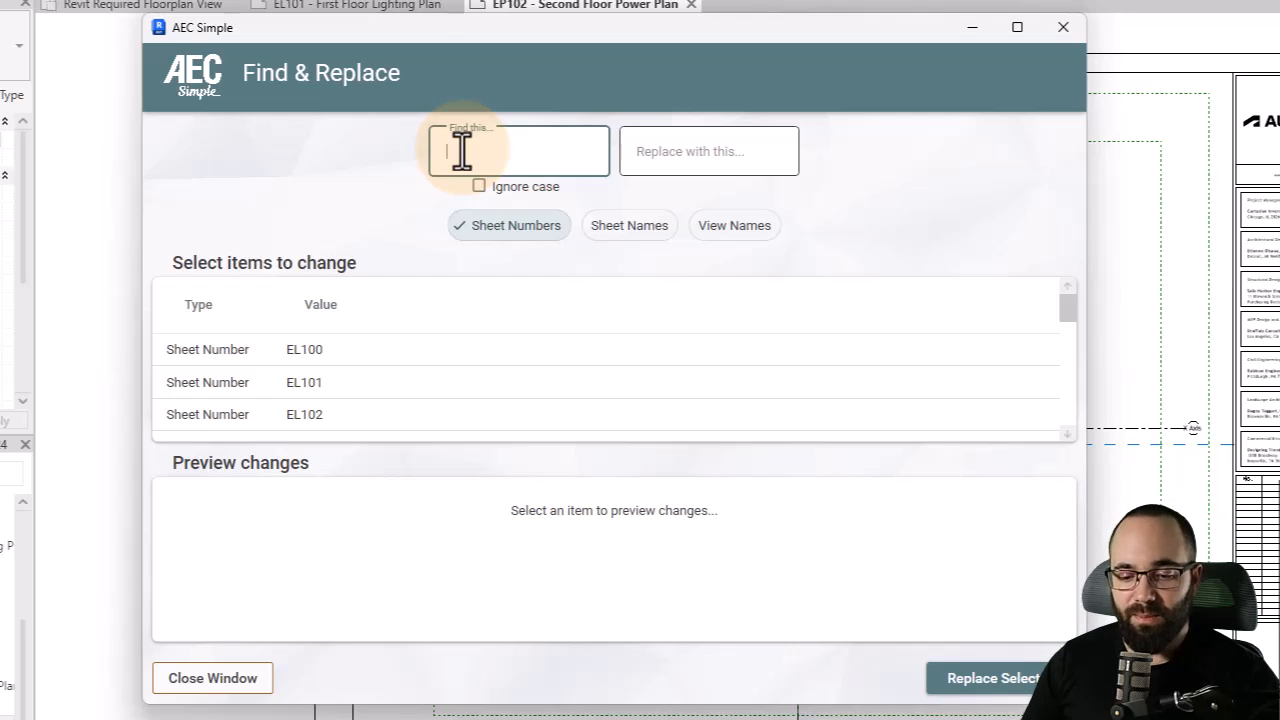
pyautogui.write('EP')
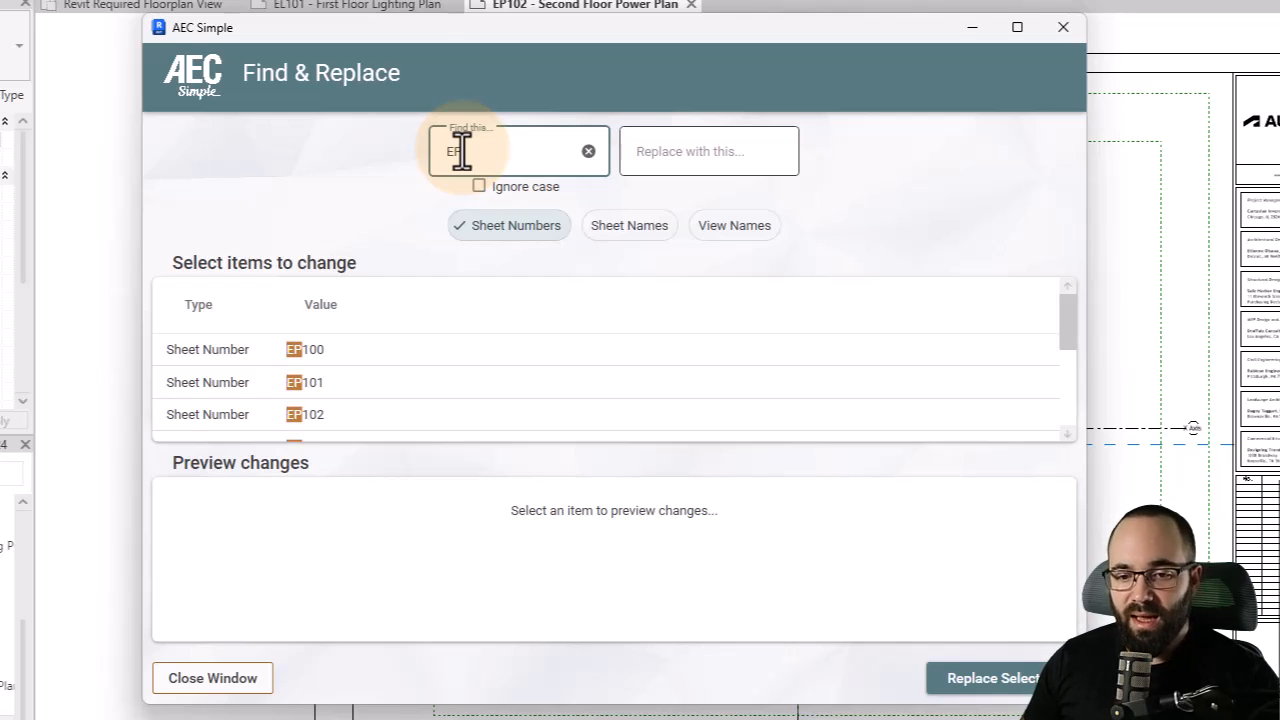
pyautogui.click(640, 158)
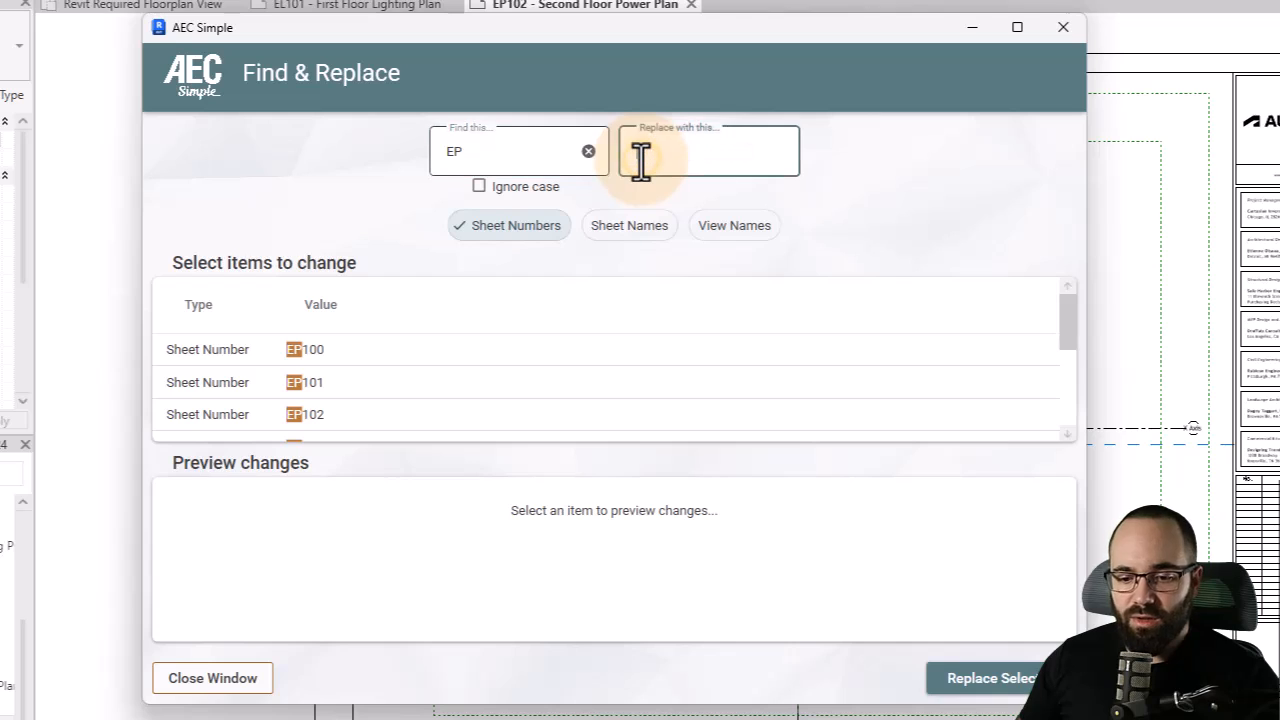
pyautogui.write('E')
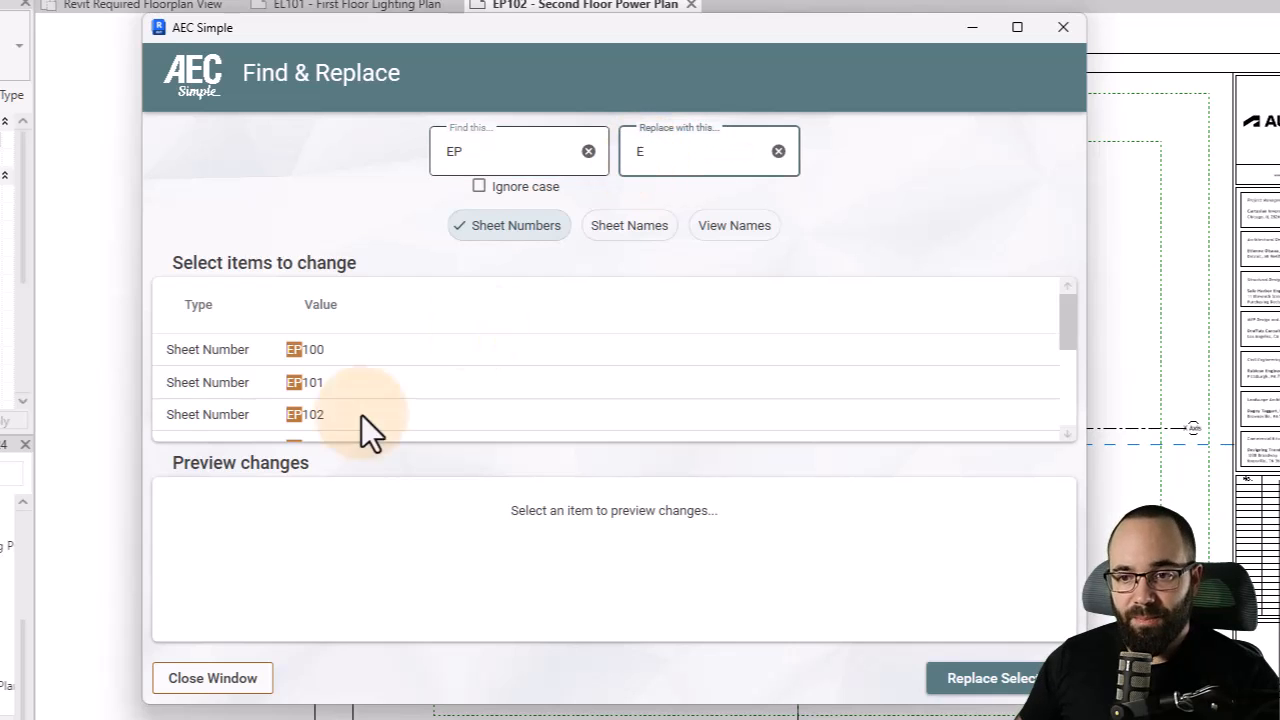
pyautogui.scroll(-2, 228, 359)
pyautogui.scroll(2, 228, 359)
pyautogui.click(227, 358)
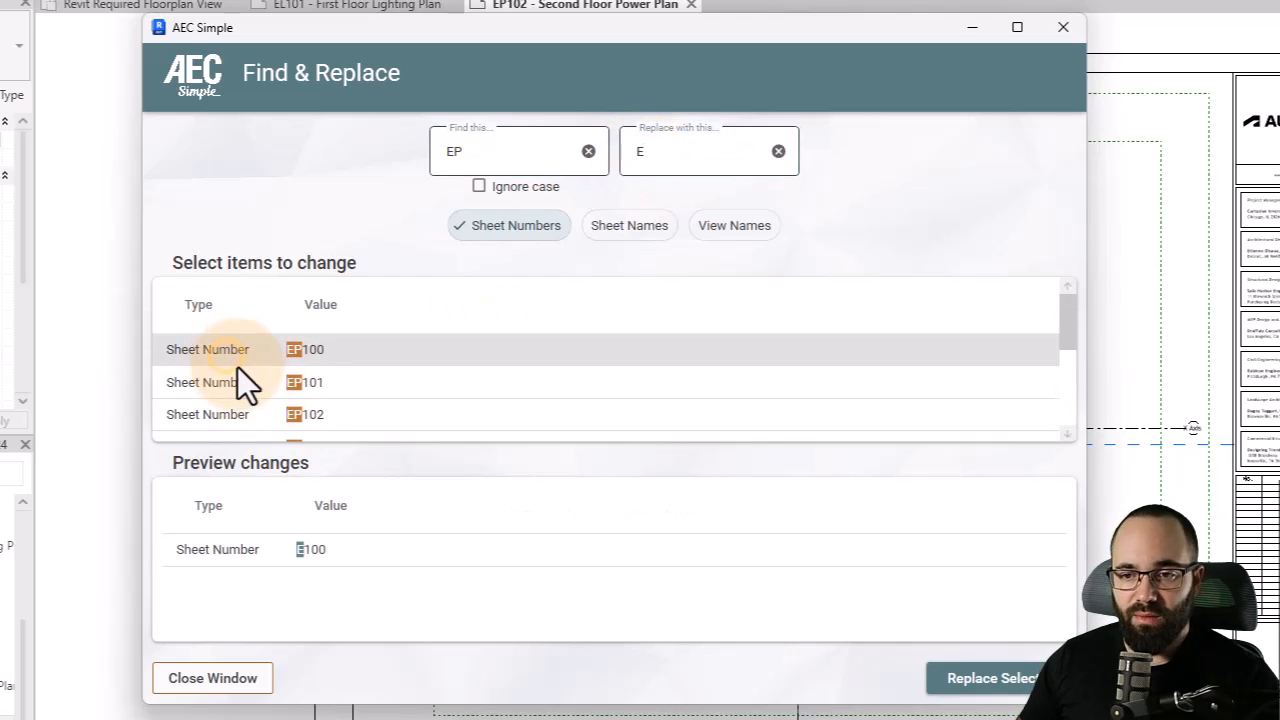
pyautogui.scroll(-2, 238, 378)
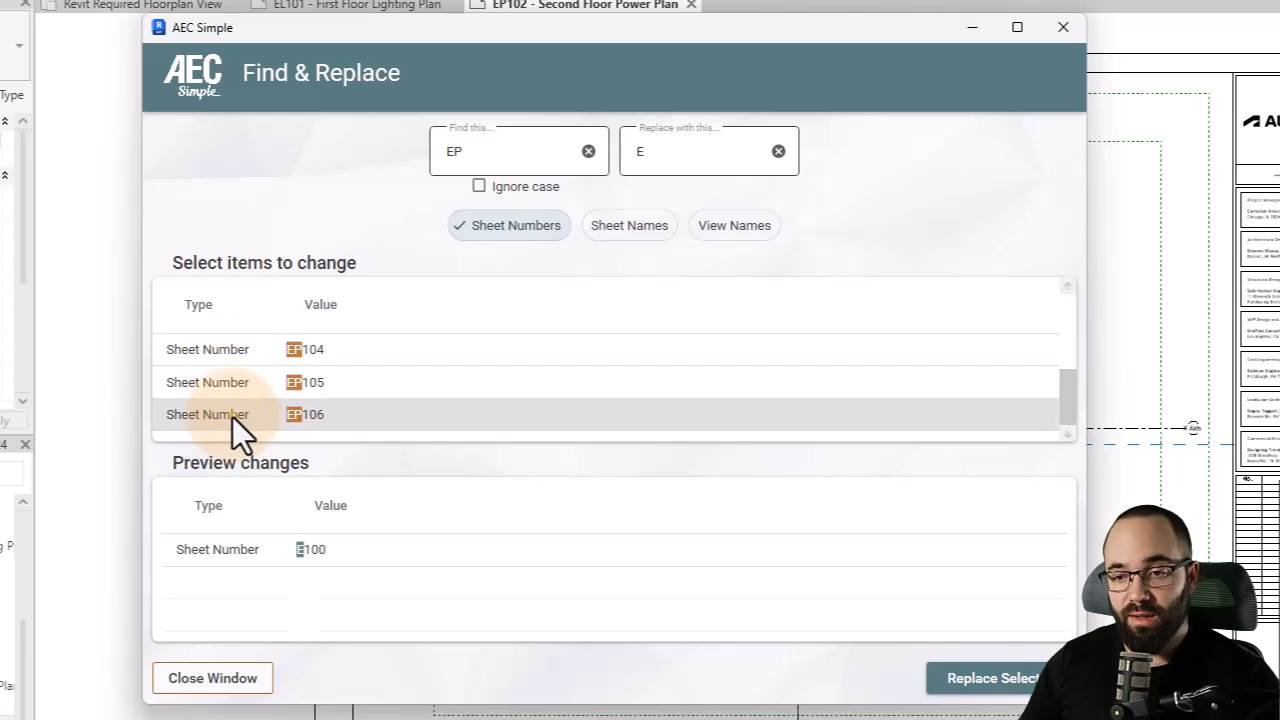
pyautogui.keyDown('shift'); pyautogui.click(232, 417); pyautogui.keyUp('shift')
pyautogui.scroll(-1, 358, 549)
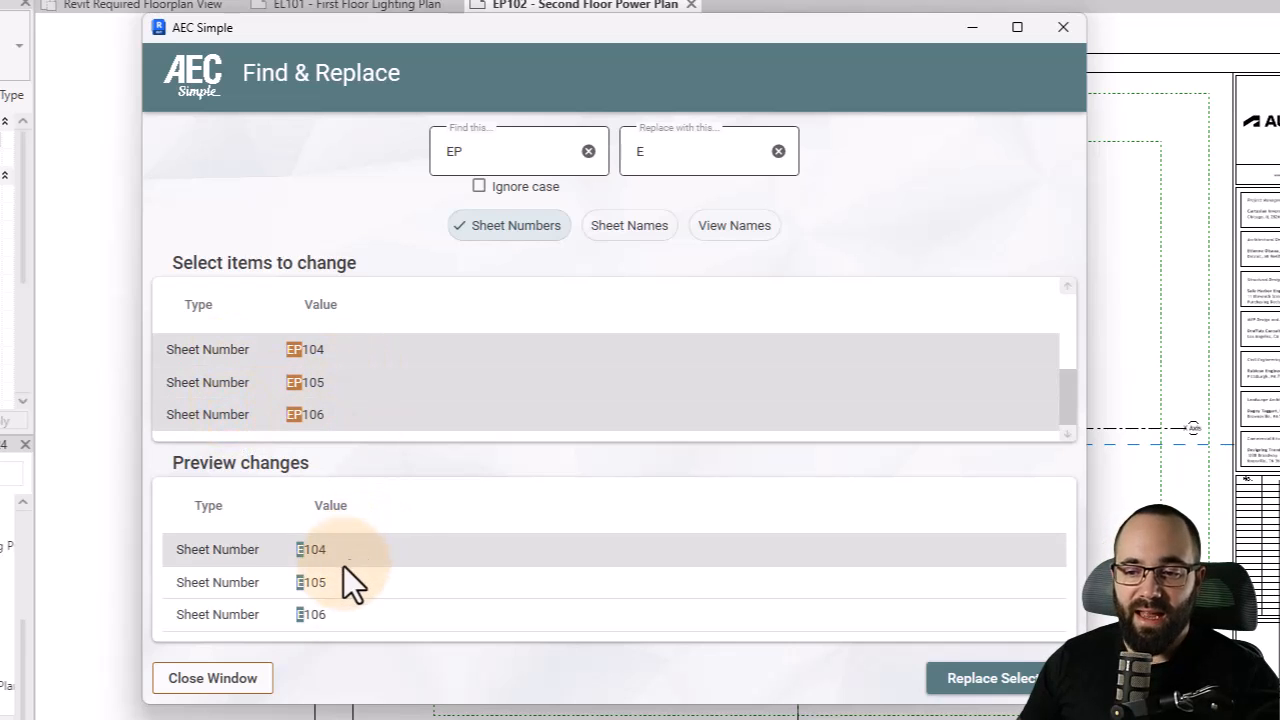
pyautogui.scroll(1, 348, 560)
pyautogui.scroll(-2, 404, 574)
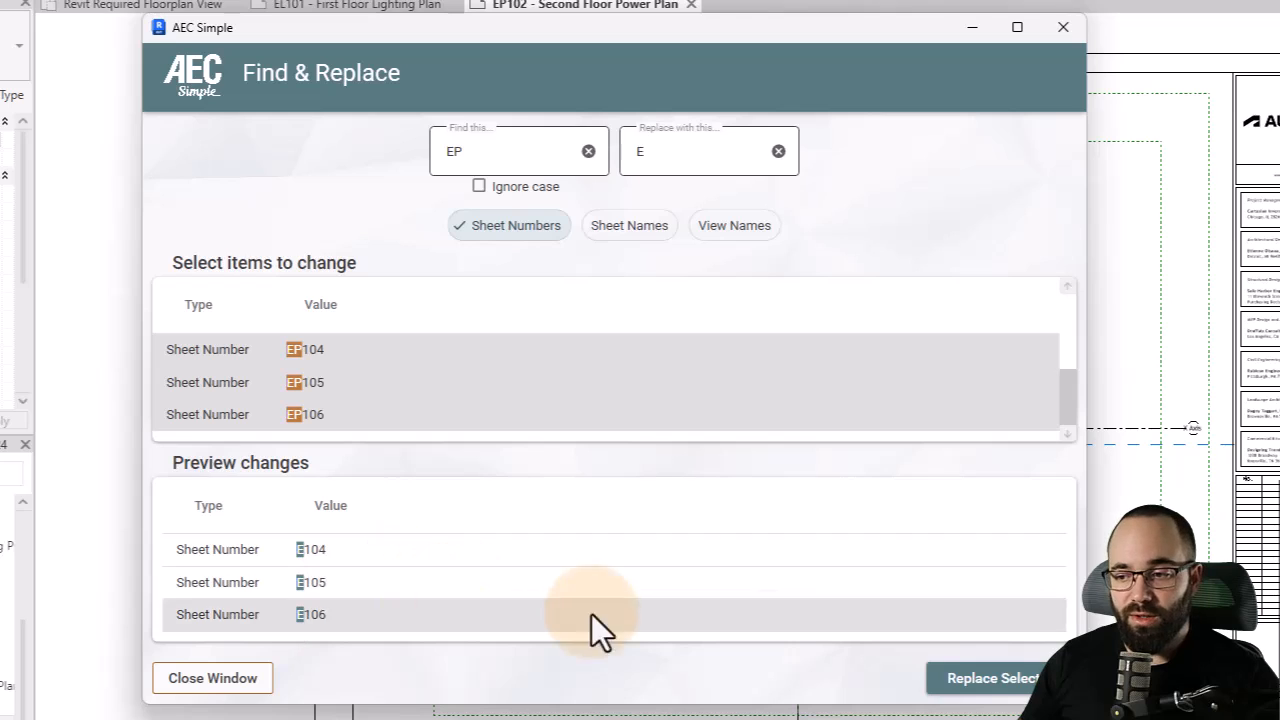
pyautogui.click(990, 680)
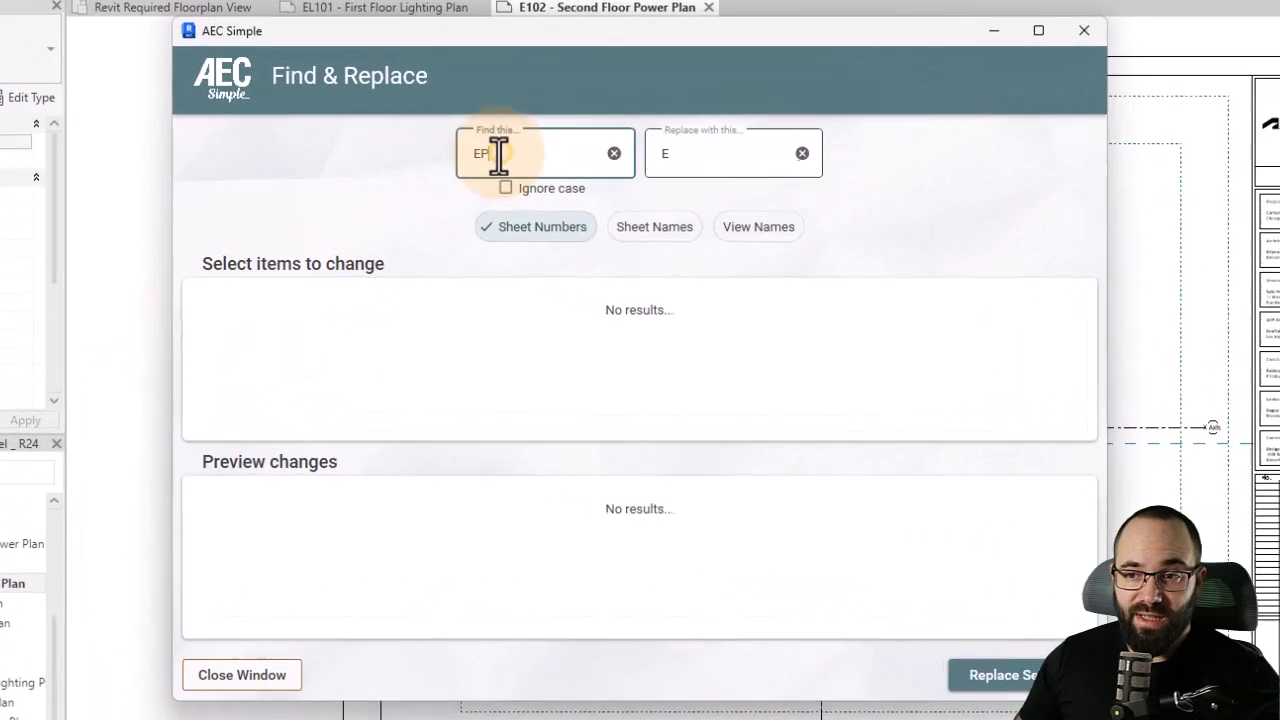
# - Replace EL1 with E2 in sheet numbers EL100 through EL106, then close the Find & Replace window
pyautogui.doubleClick(496, 153)
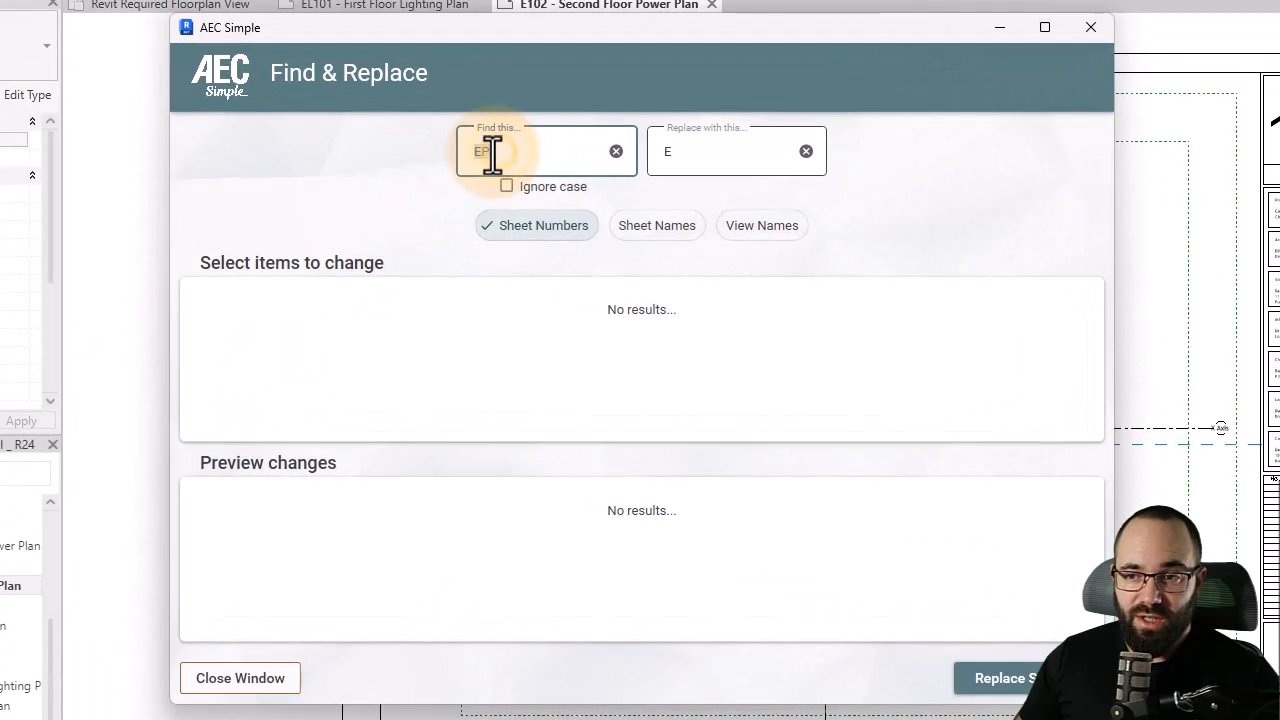
pyautogui.write('EL')
pyautogui.click(674, 151)
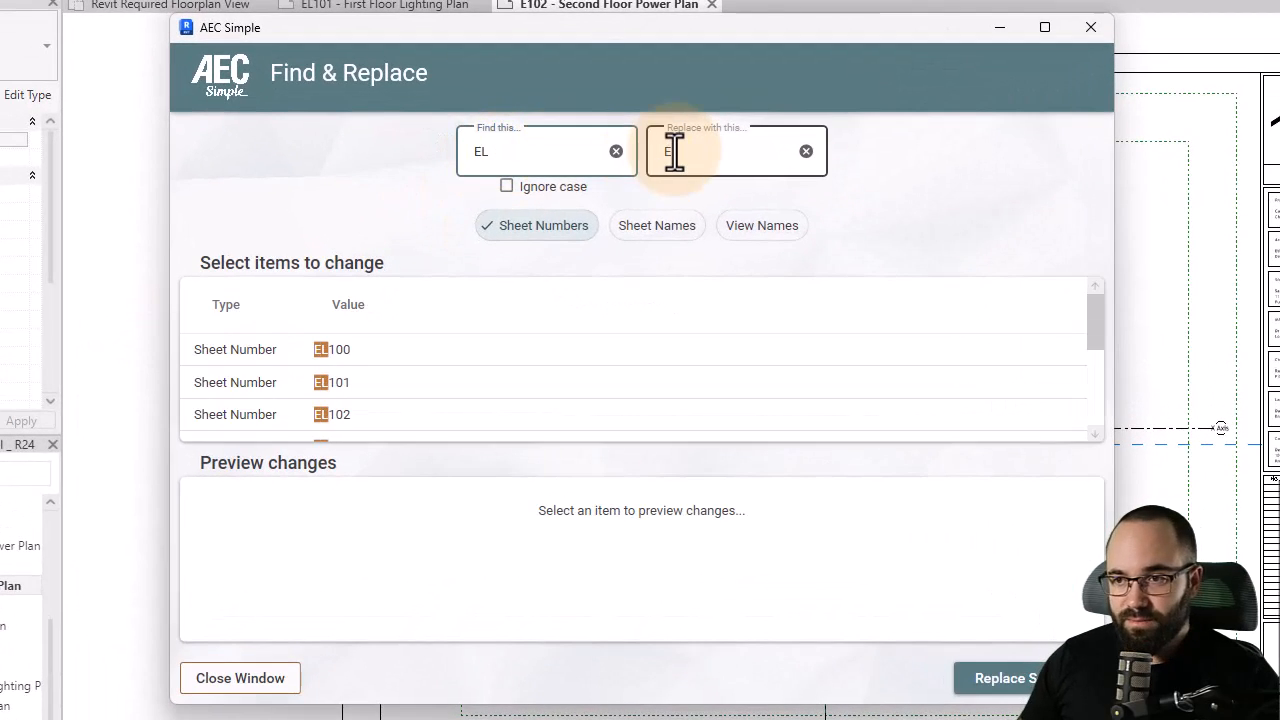
pyautogui.write('2')
pyautogui.click(288, 352)
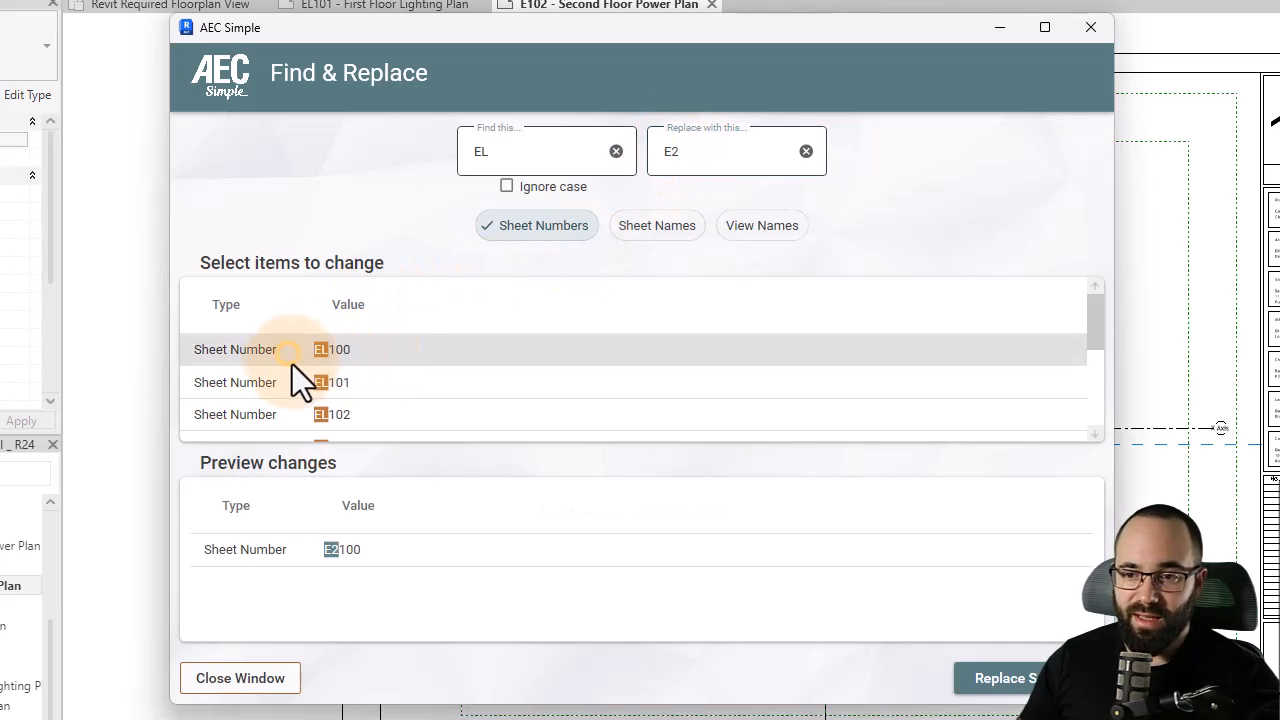
pyautogui.scroll(-1, 288, 355)
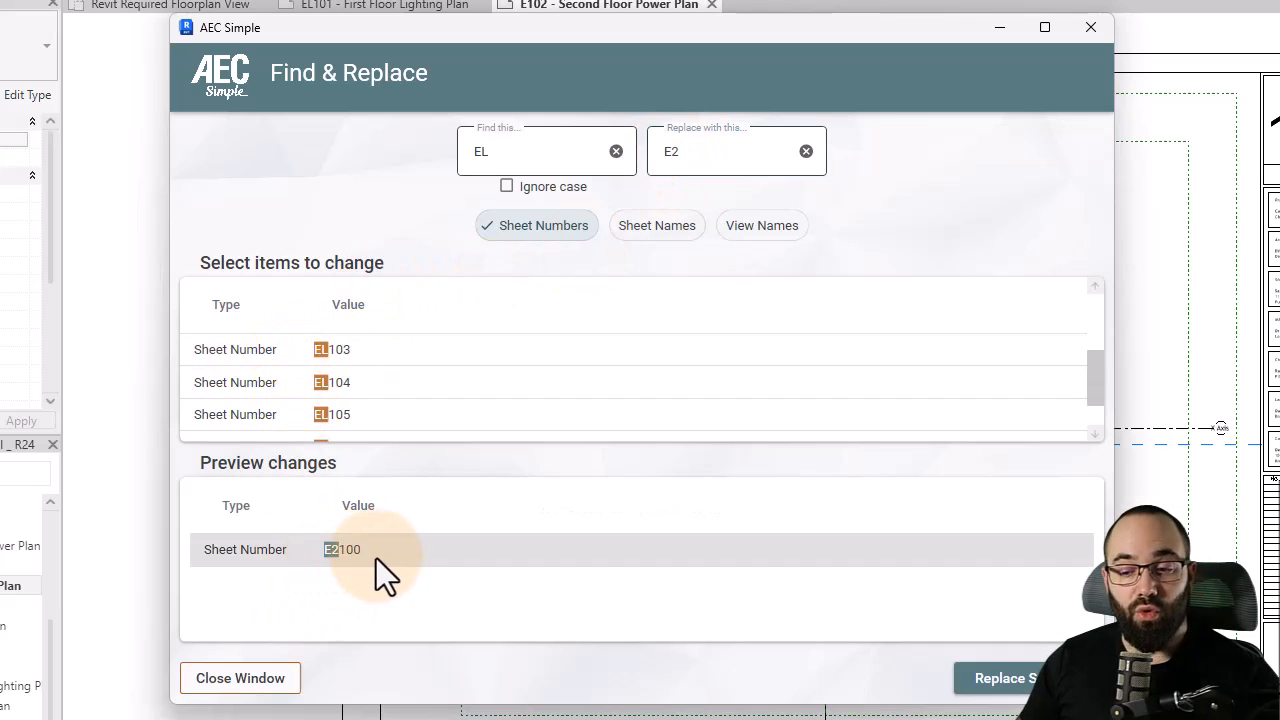
pyautogui.click(525, 158)
pyautogui.write('1')
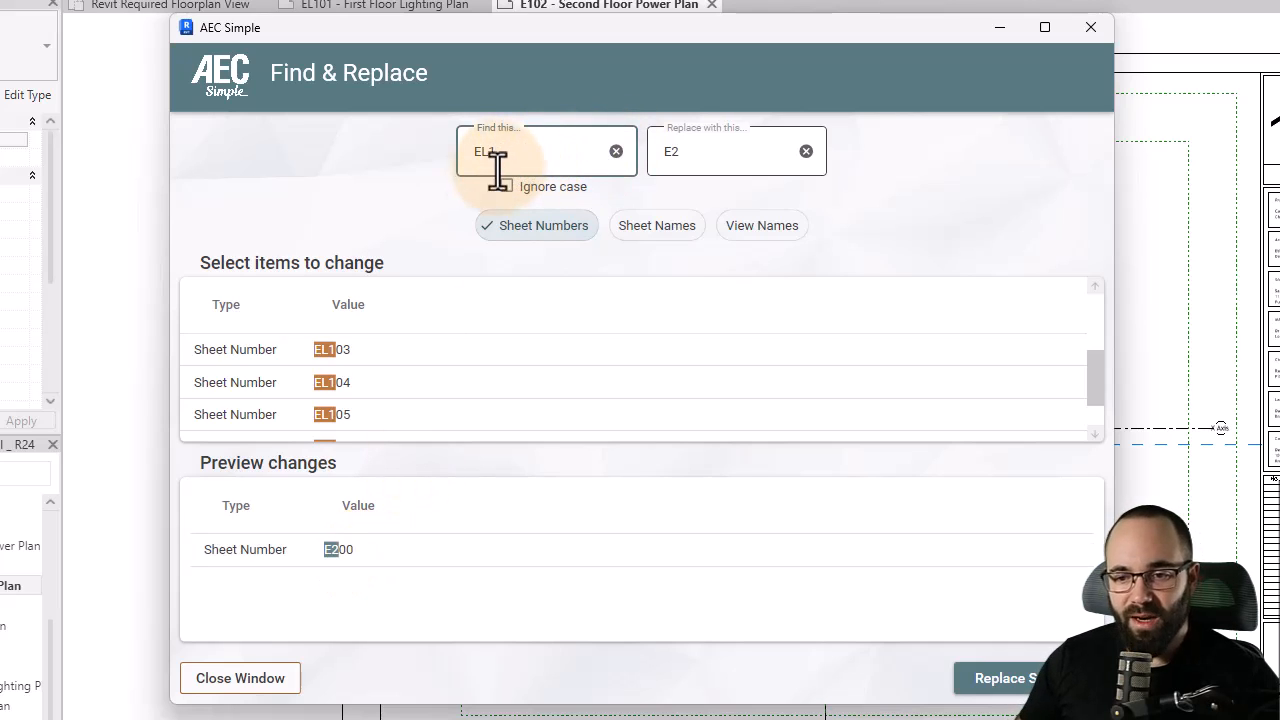
pyautogui.scroll(3, 245, 371)
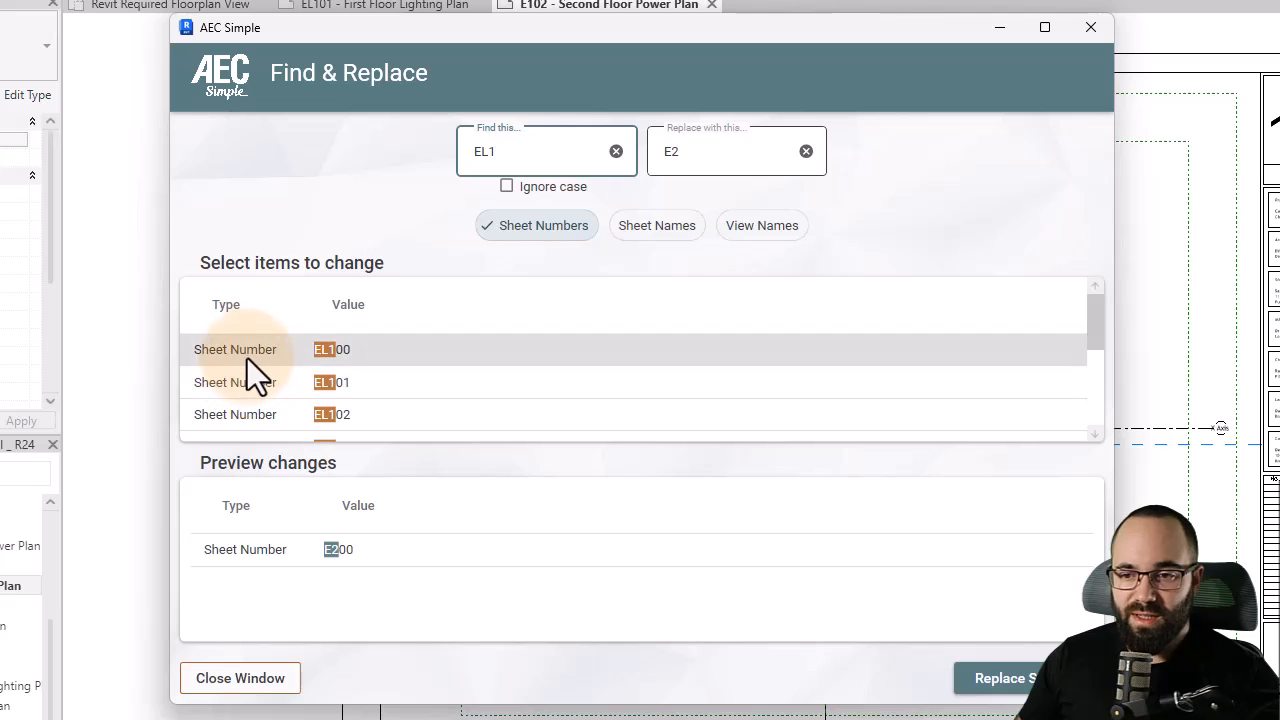
pyautogui.scroll(-5, 250, 360)
pyautogui.keyDown('shift'); pyautogui.click(276, 414); pyautogui.keyUp('shift')
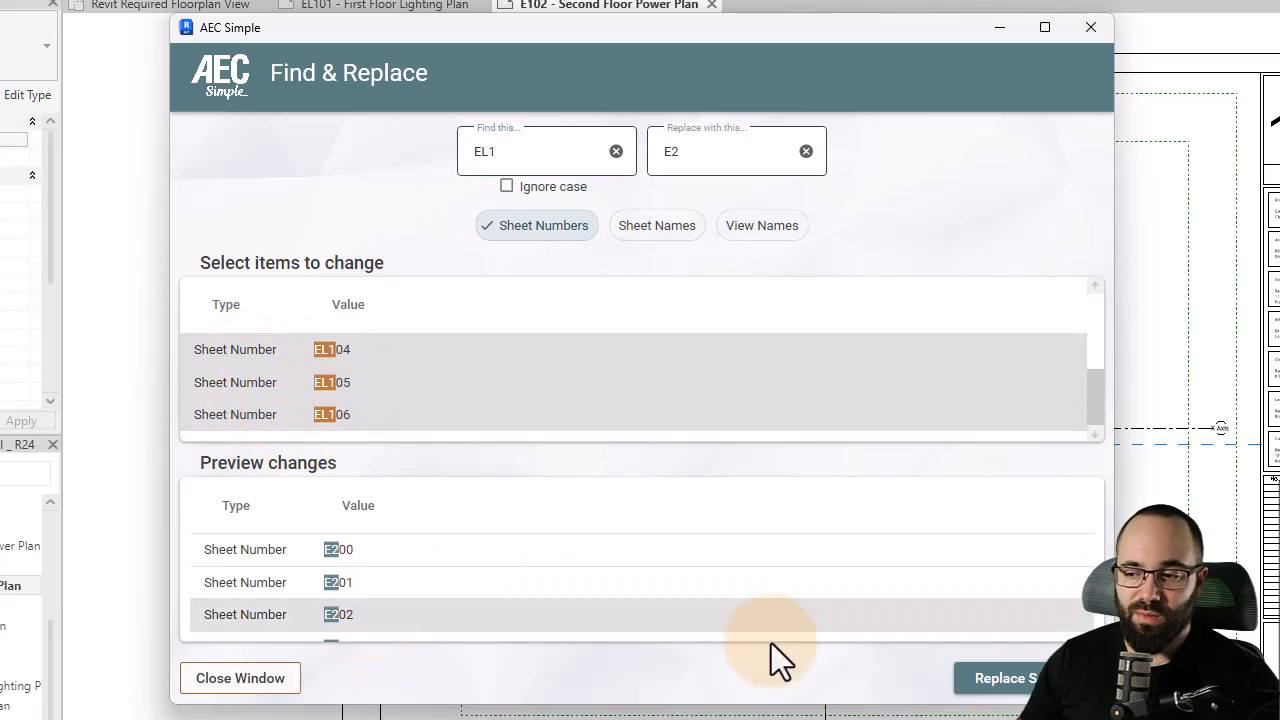
pyautogui.click(1005, 680)
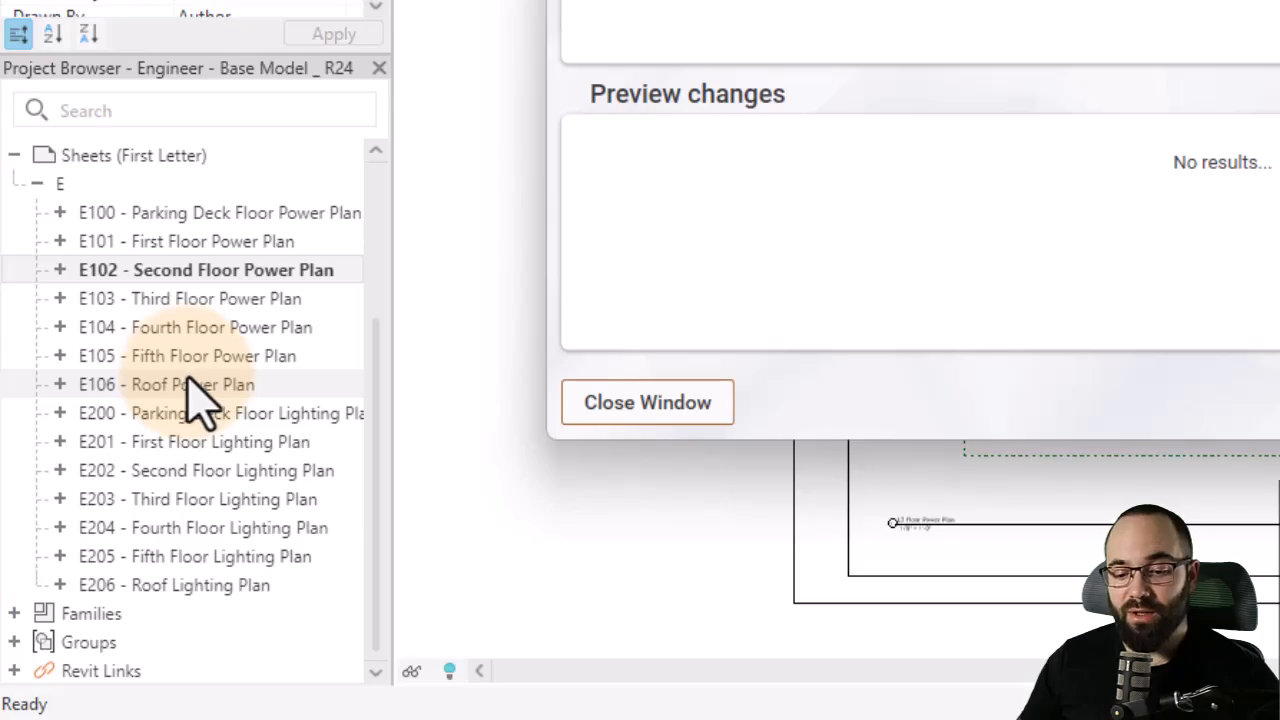
pyautogui.click(653, 410)
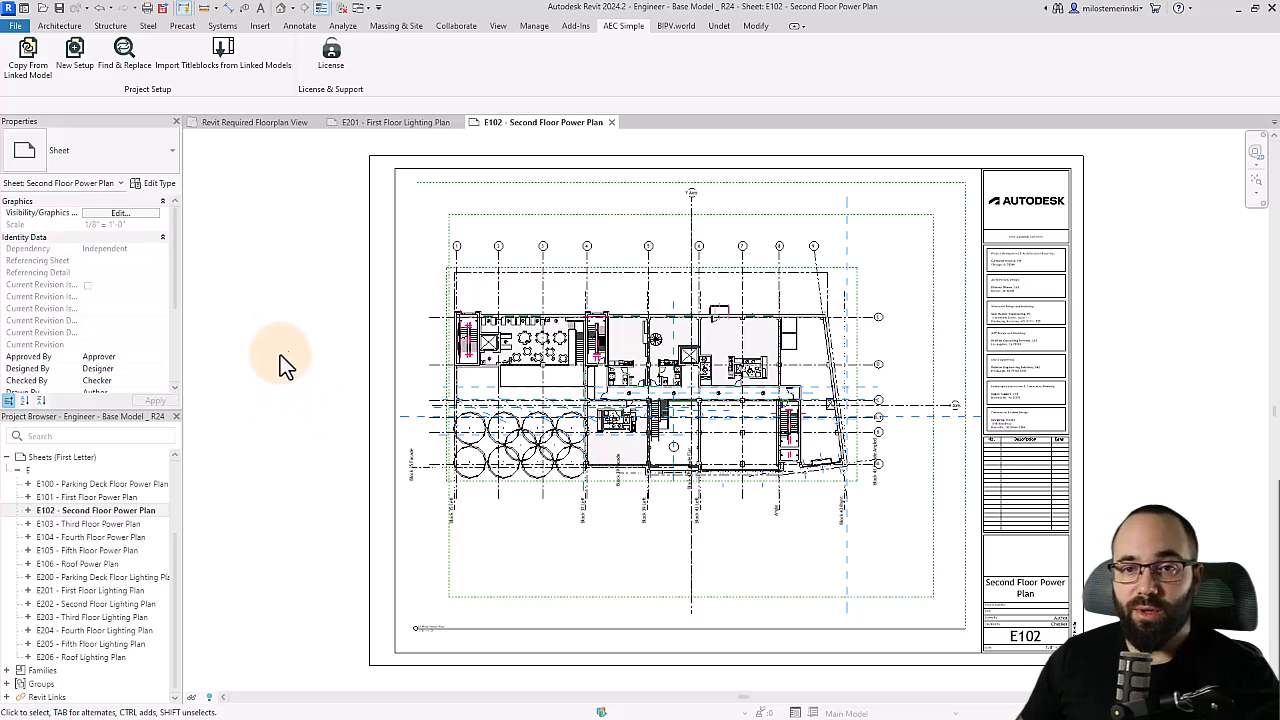
# - Start a new project setup with the Engineering template and open its trade settings
pyautogui.click(74, 72)
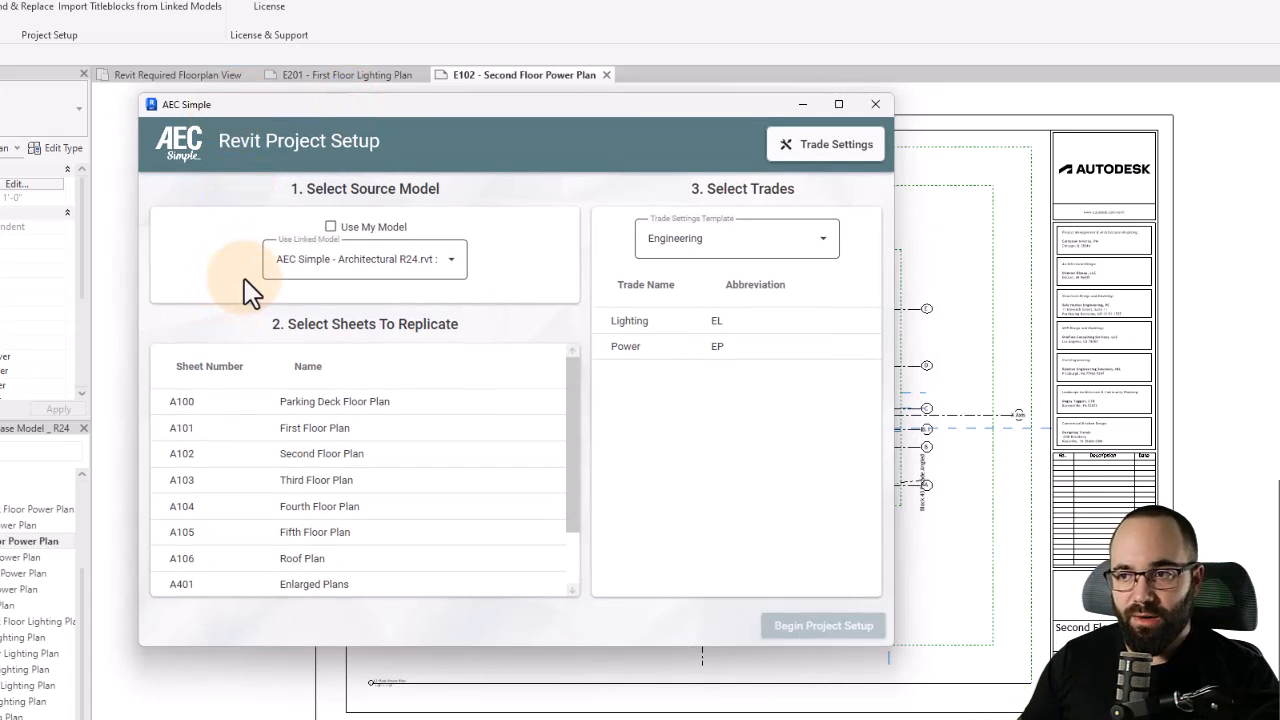
pyautogui.click(703, 248)
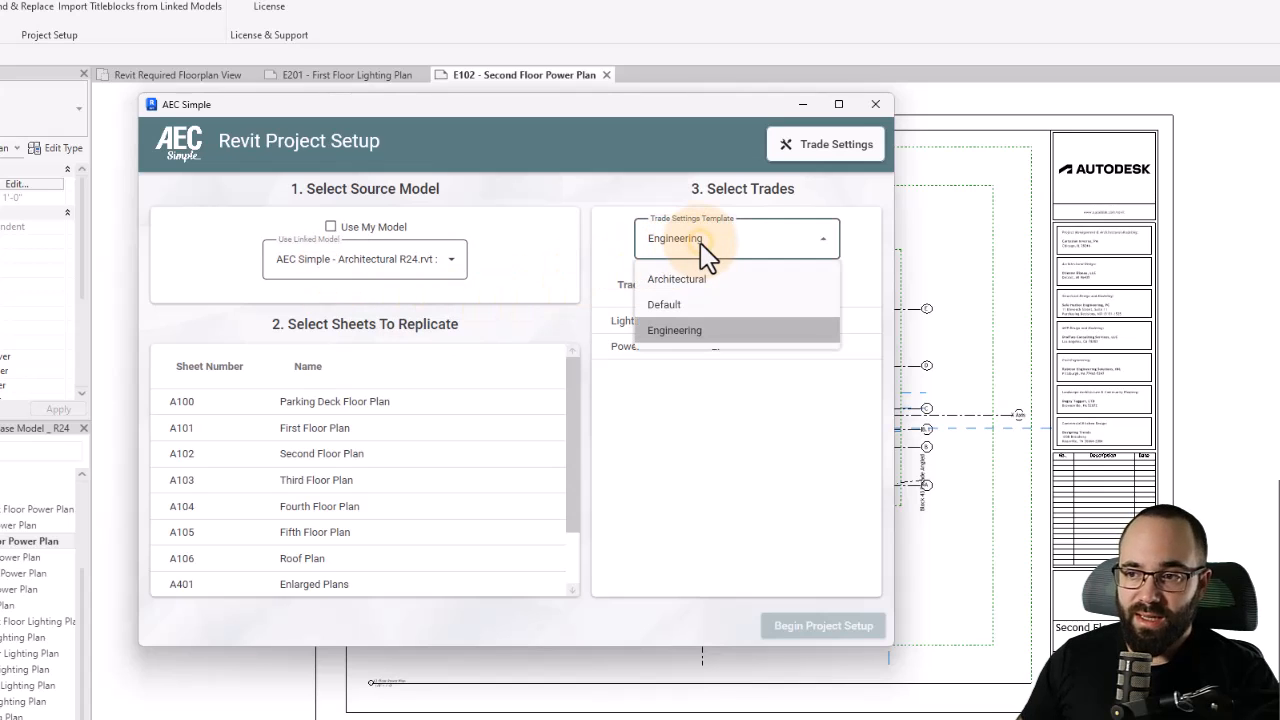
pyautogui.click(676, 334)
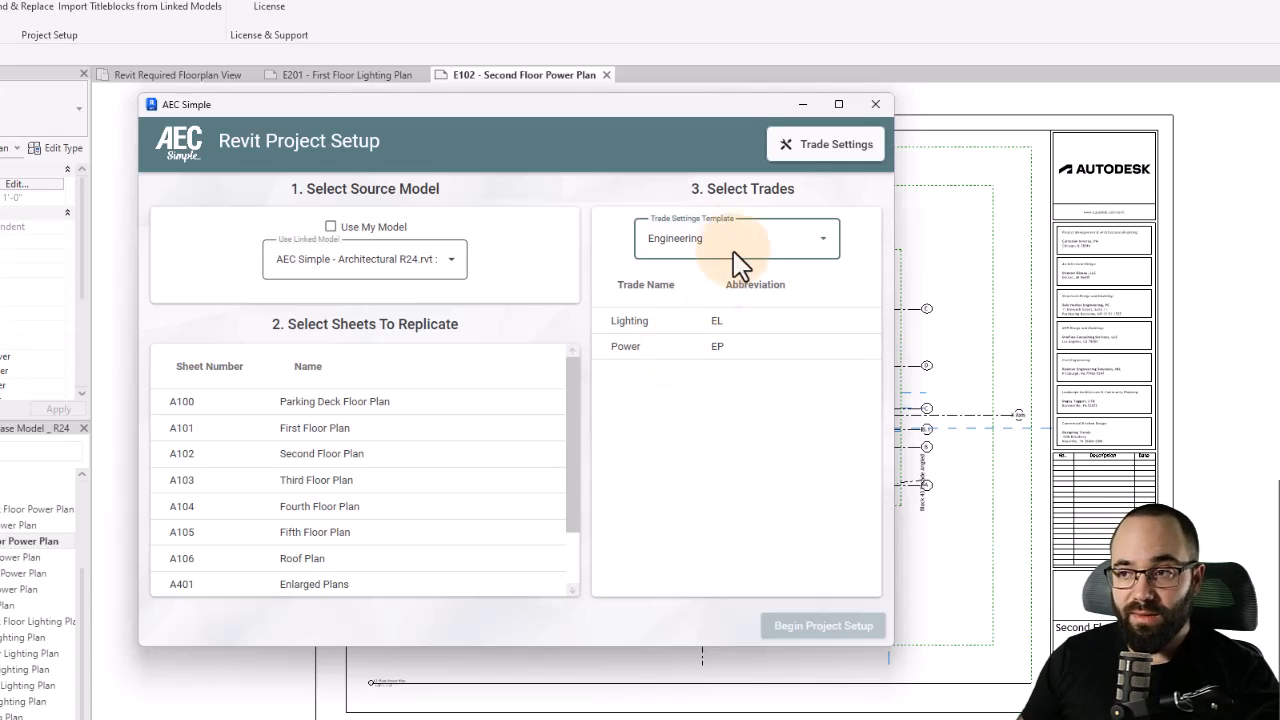
pyautogui.click(813, 165)
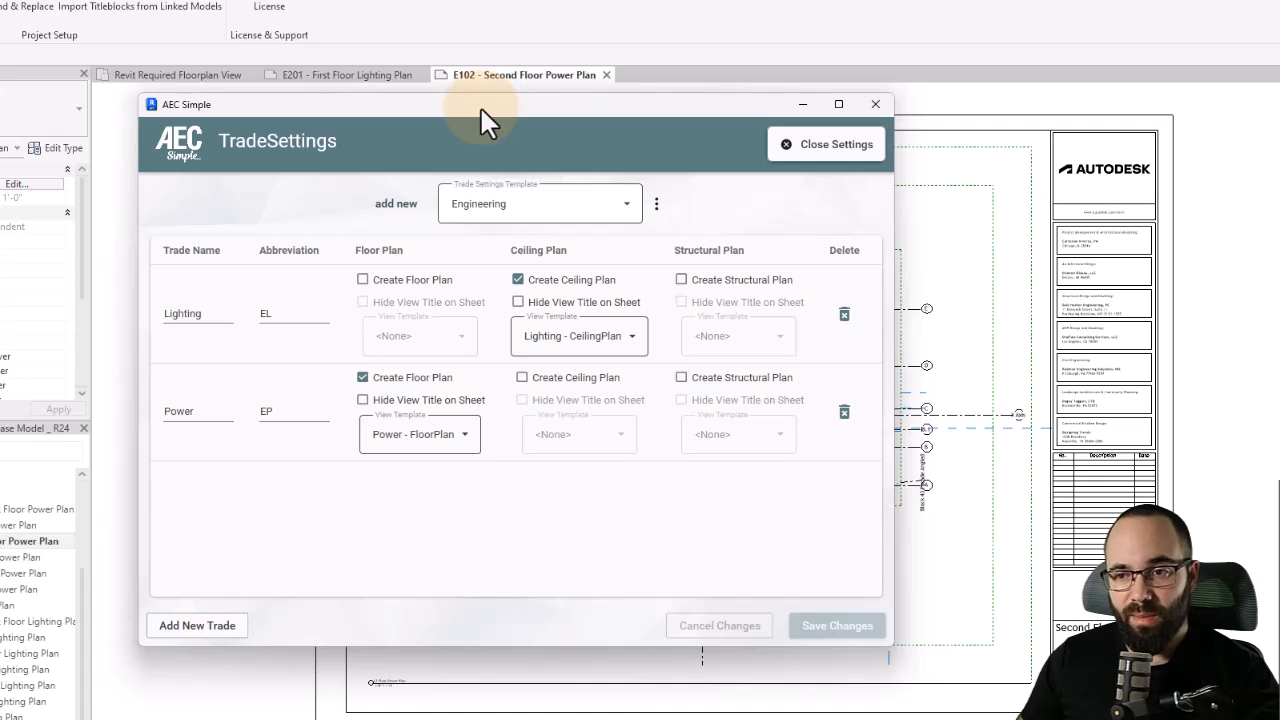
pyautogui.click(479, 205)
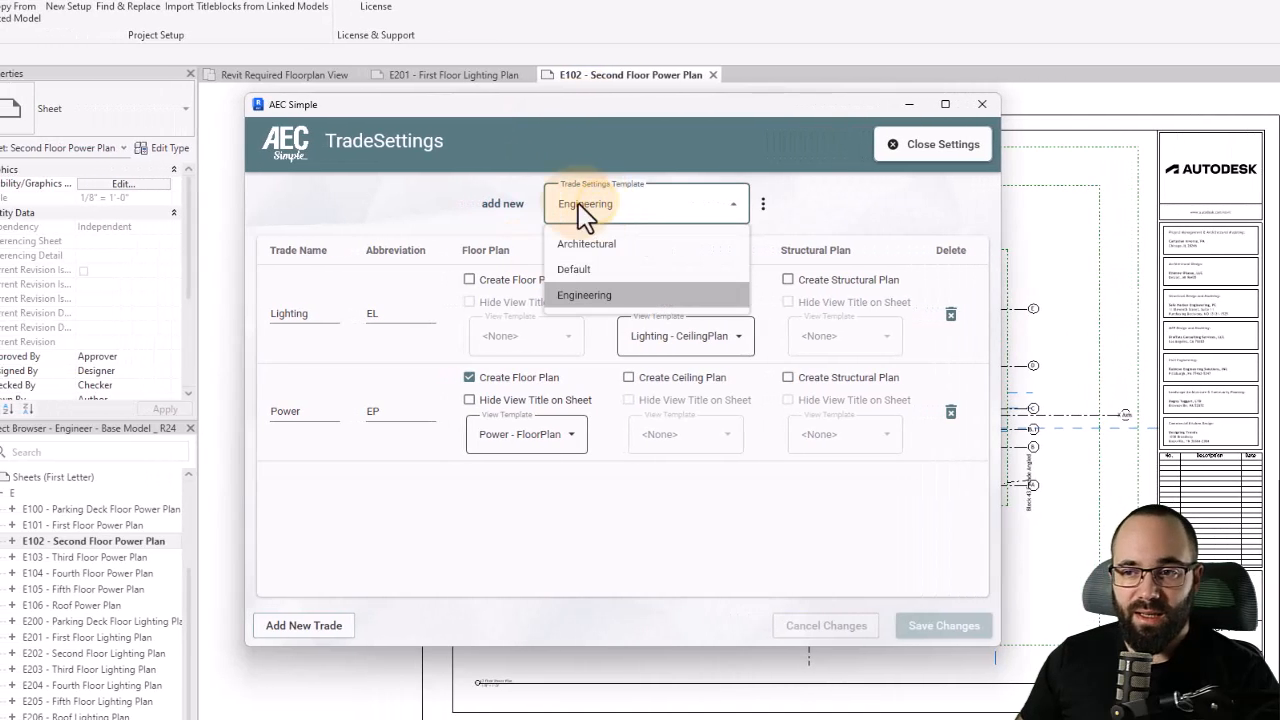
pyautogui.click(765, 204)
pyautogui.click(765, 205)
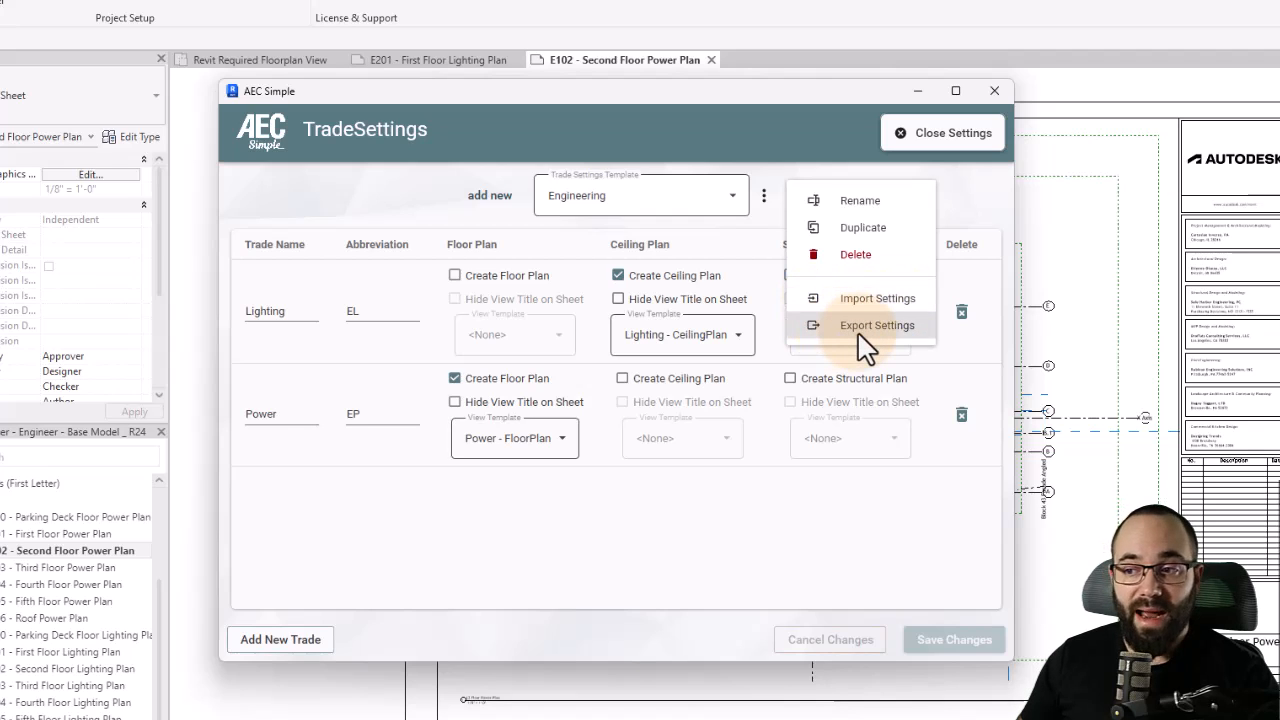
pyautogui.click(758, 240)
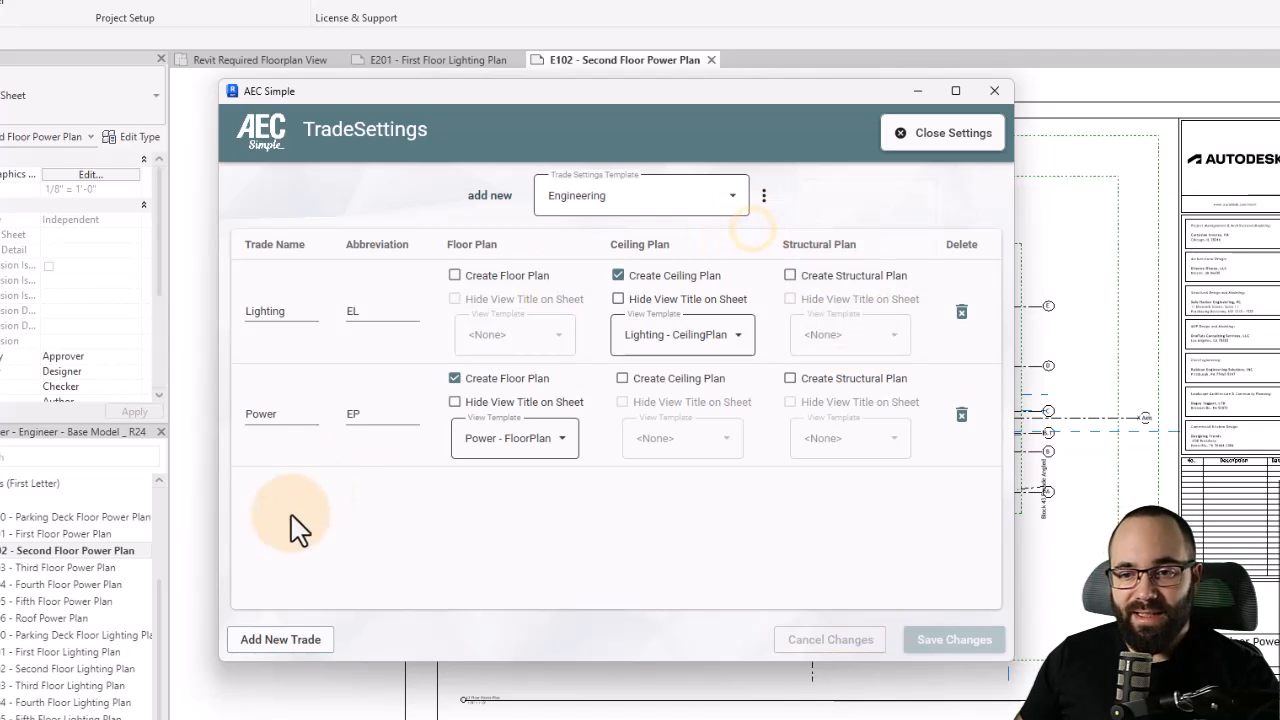
# - Add a new trade named Technology with the abbreviation ET
pyautogui.click(288, 643)
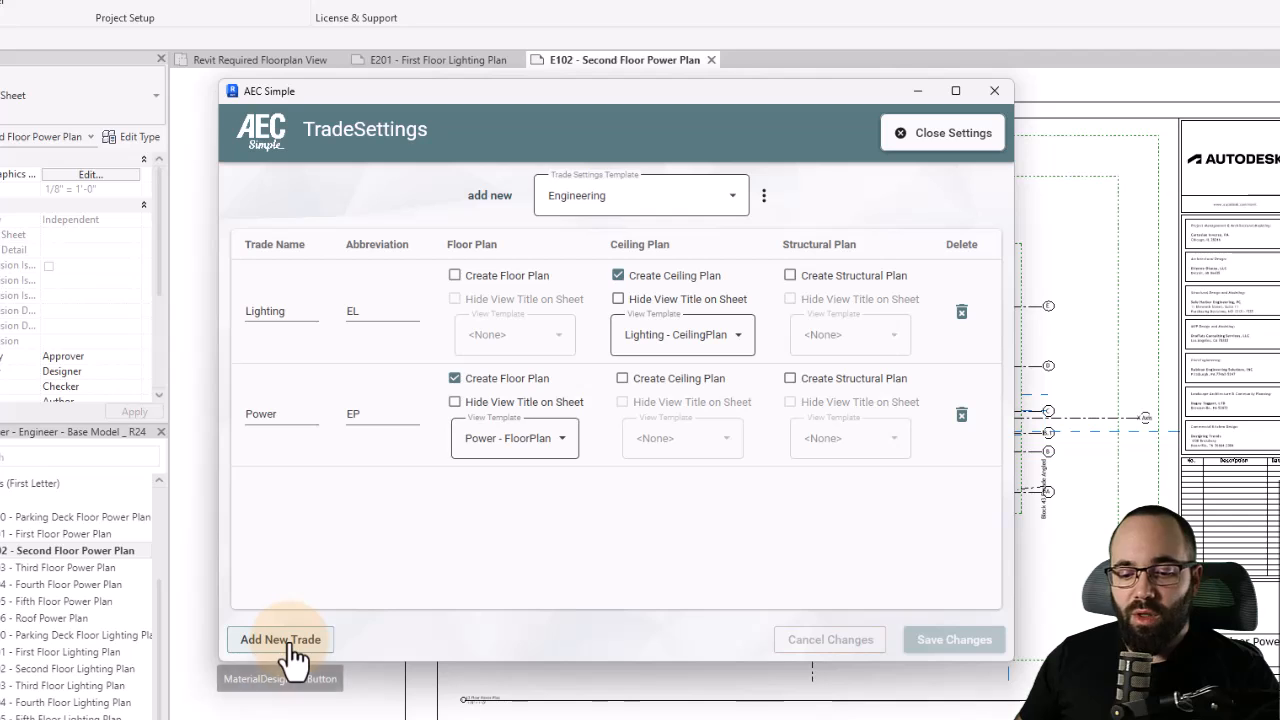
pyautogui.click(290, 645)
pyautogui.click(293, 520)
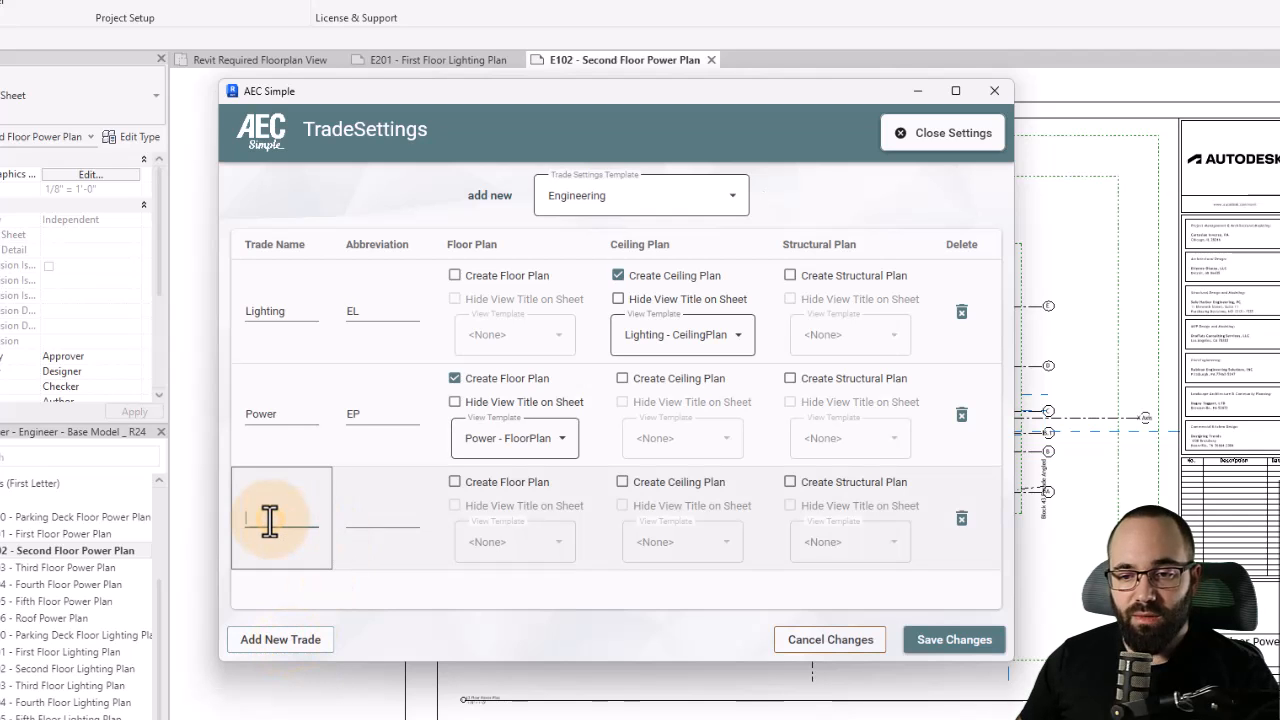
pyautogui.write('Technology')
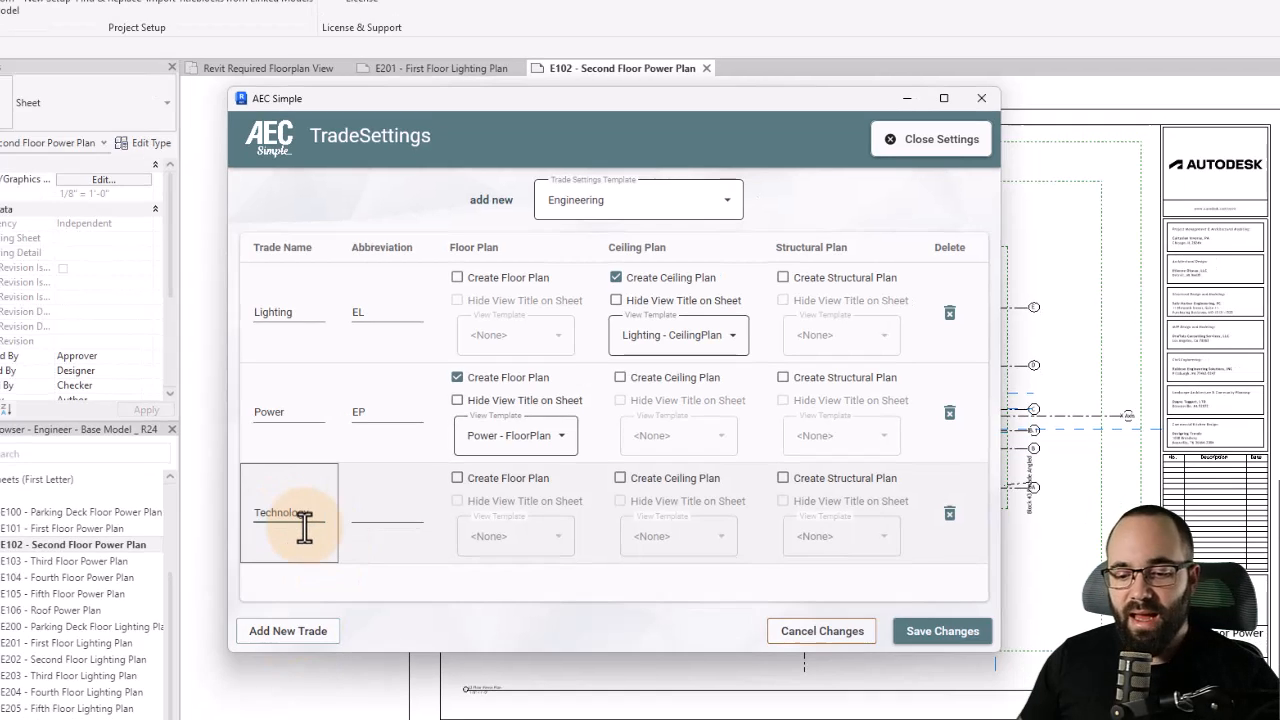
pyautogui.click(365, 521)
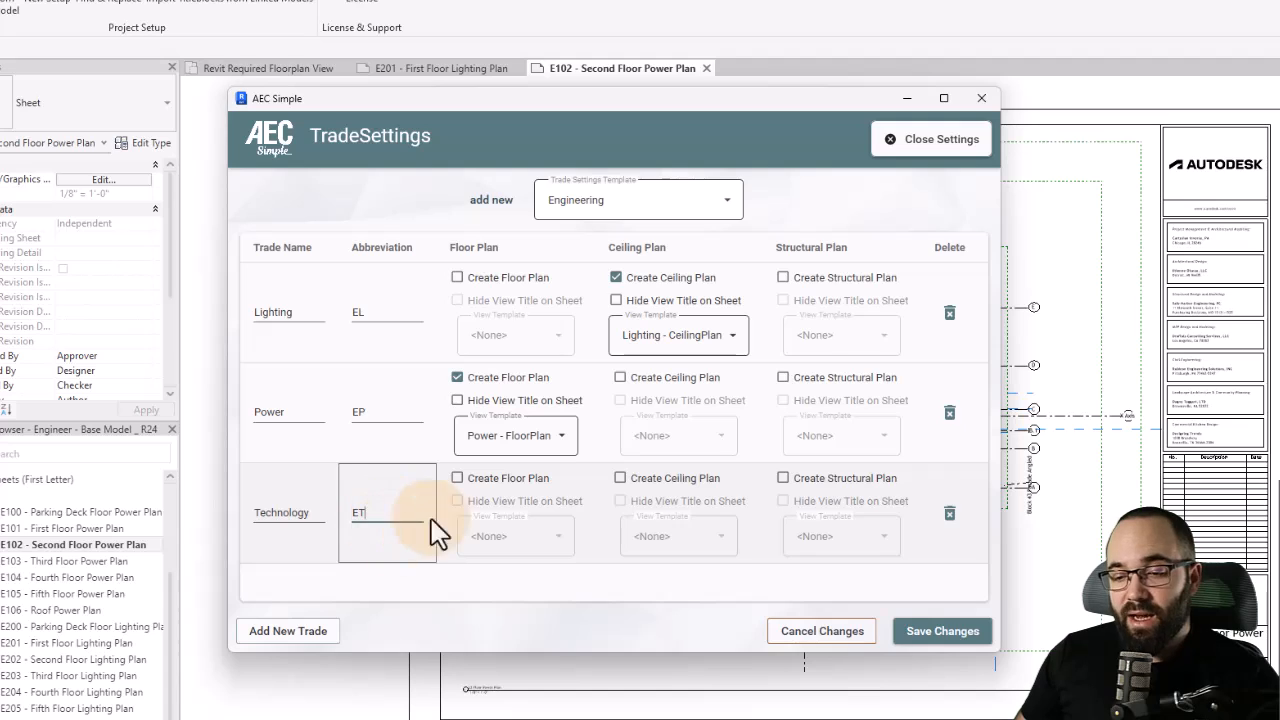
# - Enable floor plan creation for the Technology trade using the Technology - FloorPlan view template
pyautogui.click(459, 482)
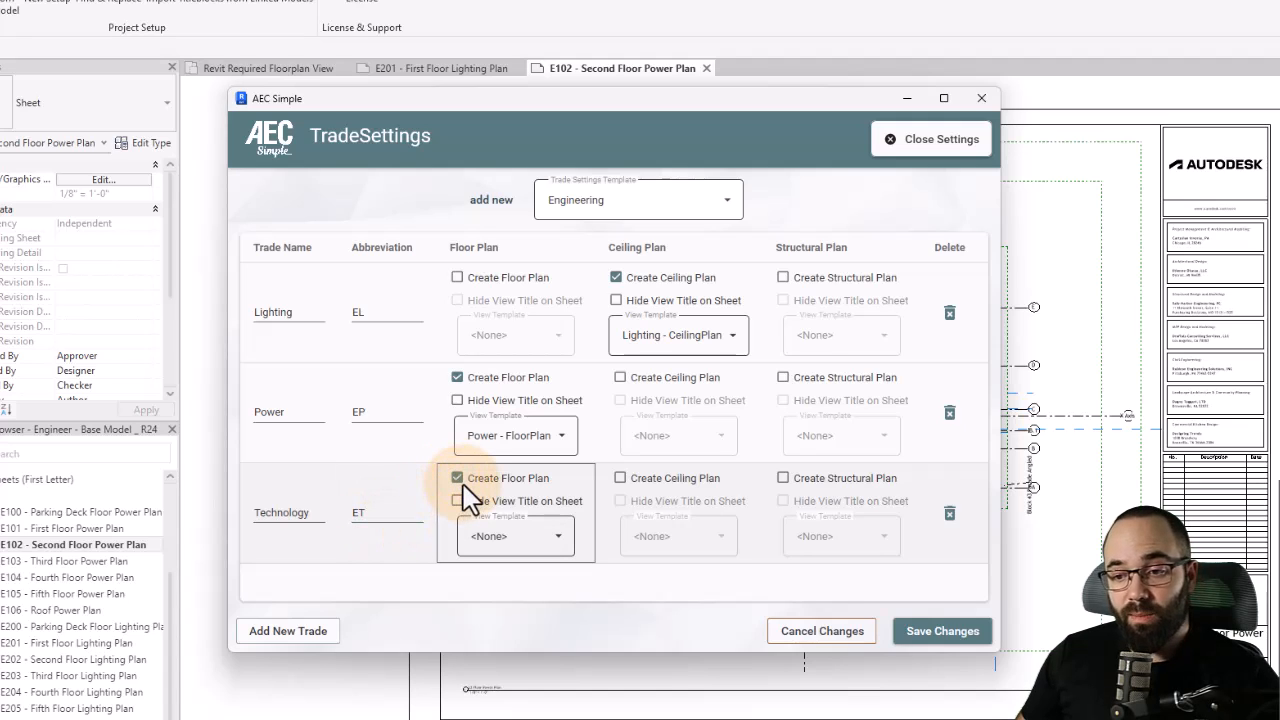
pyautogui.click(487, 543)
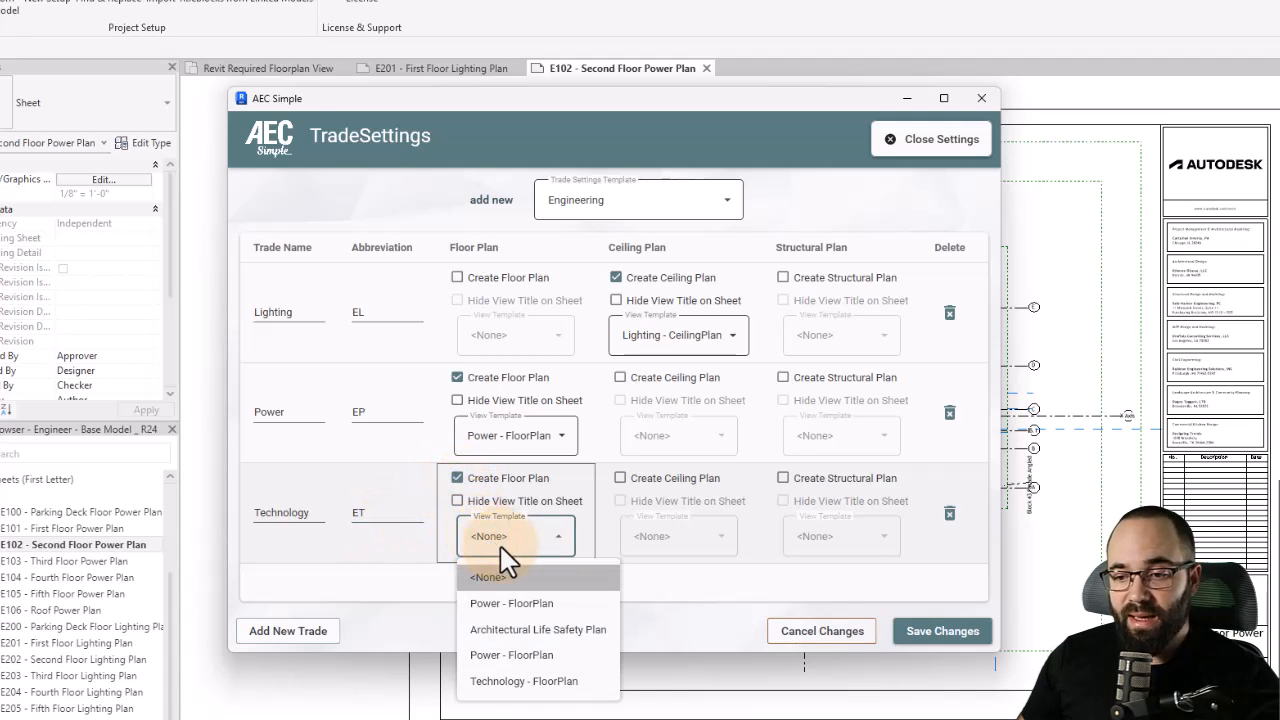
pyautogui.click(482, 683)
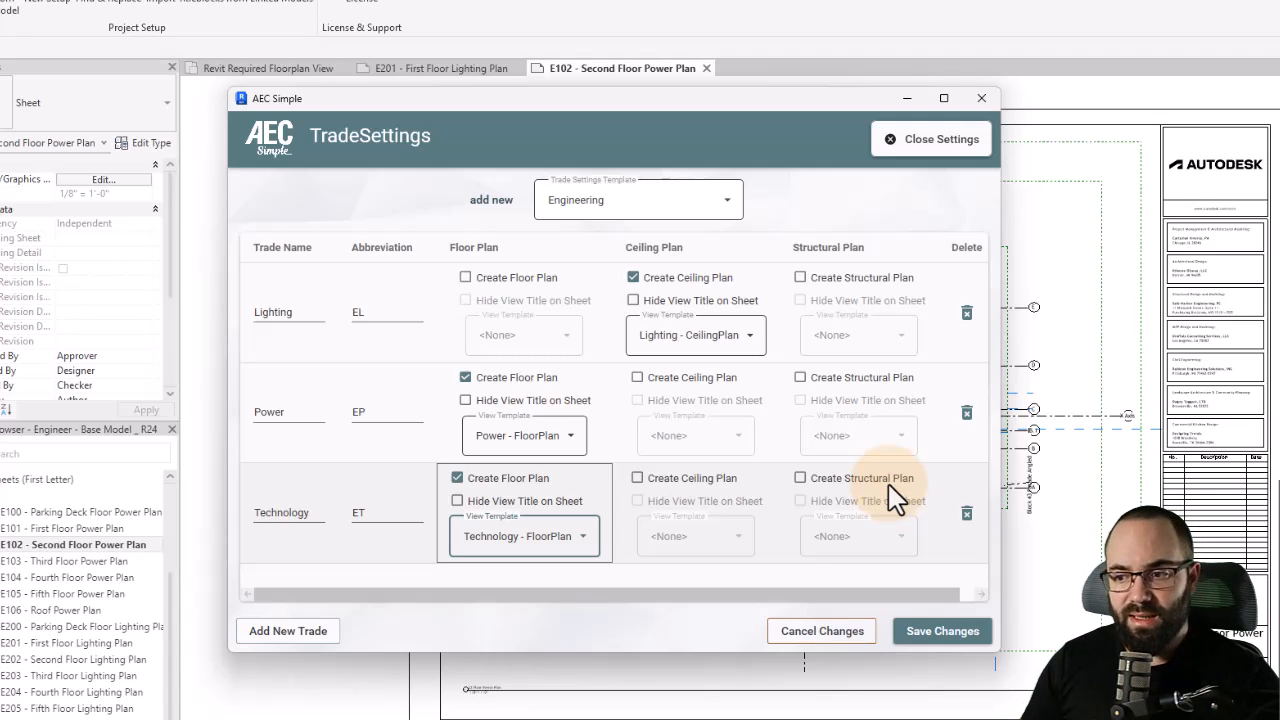
# - Save the trade settings changes and close the trade settings
pyautogui.click(849, 523)
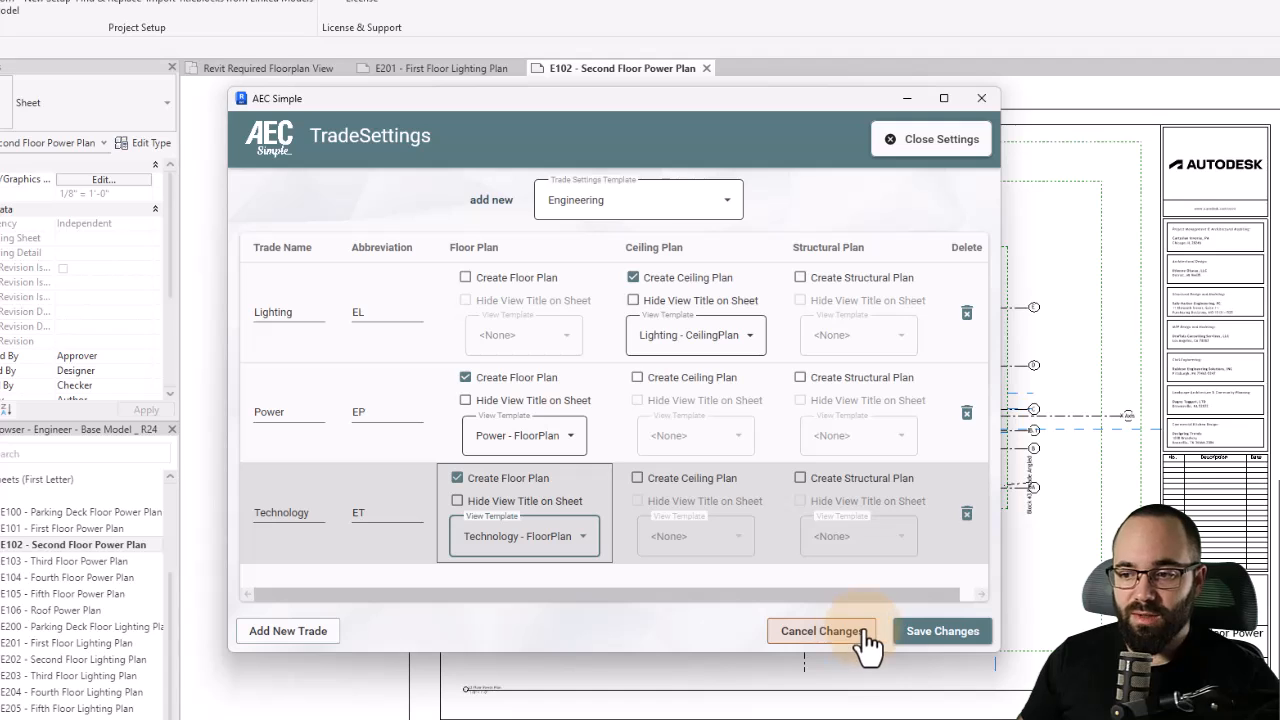
pyautogui.click(935, 632)
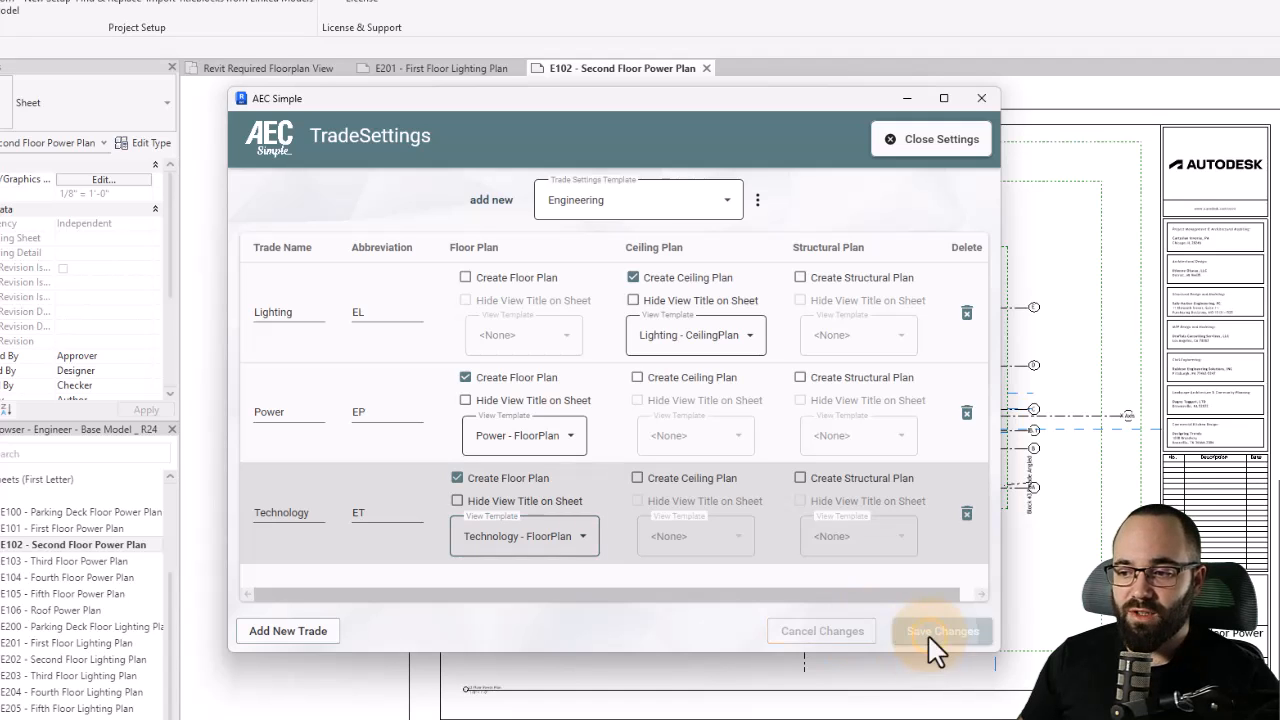
pyautogui.click(918, 150)
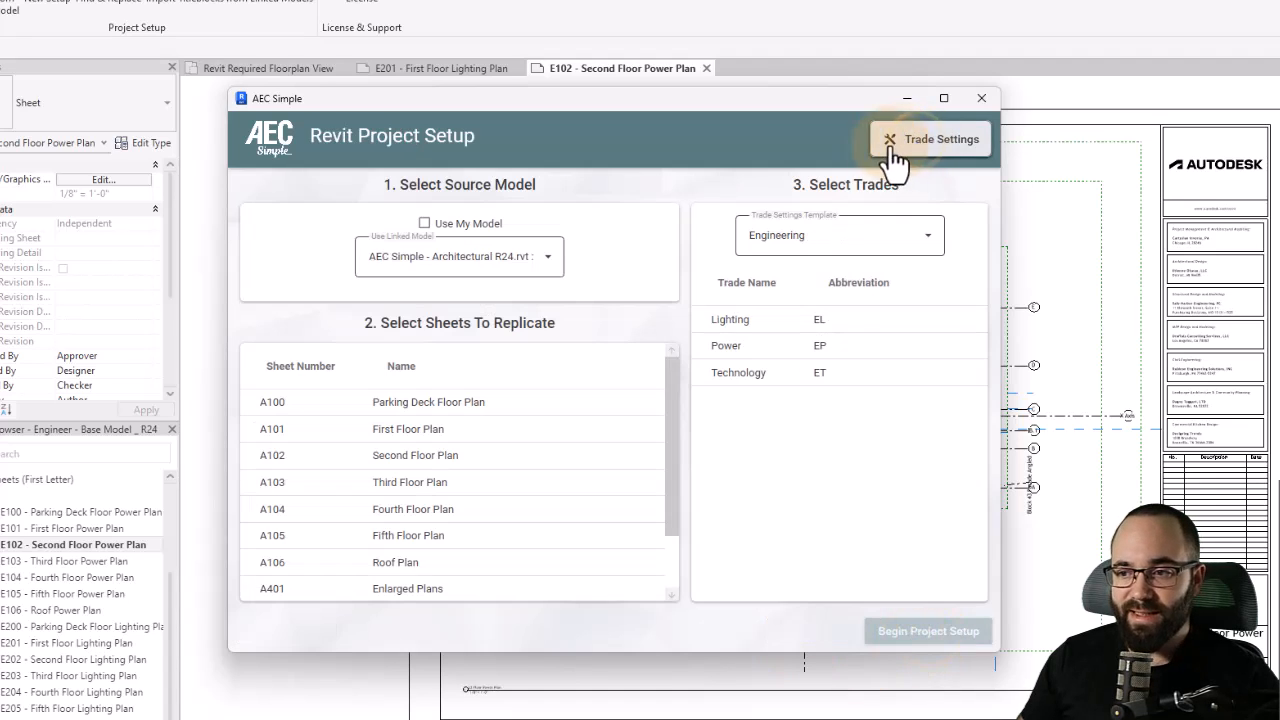
# - Run the project setup replicating sheets A100 through A401 for the Technology trade, then close the completion window
pyautogui.moveTo(384, 406); pyautogui.dragTo(350, 567)
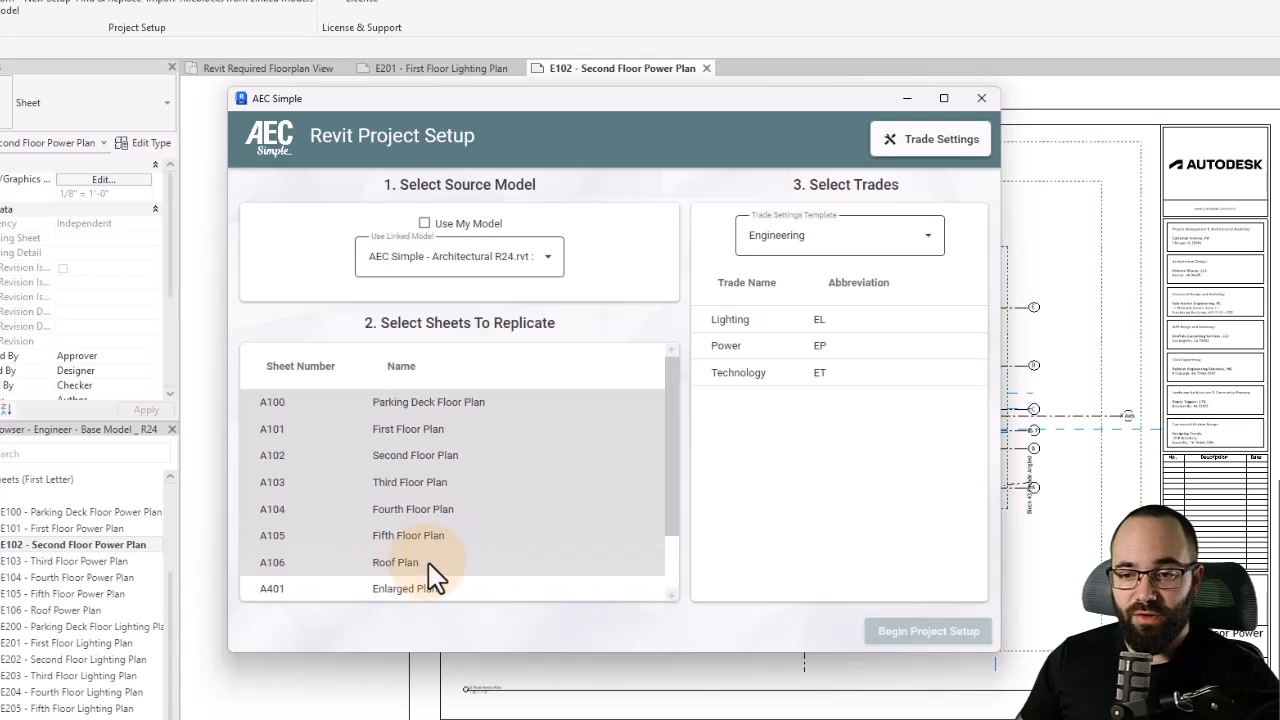
pyautogui.click(735, 374)
pyautogui.click(897, 638)
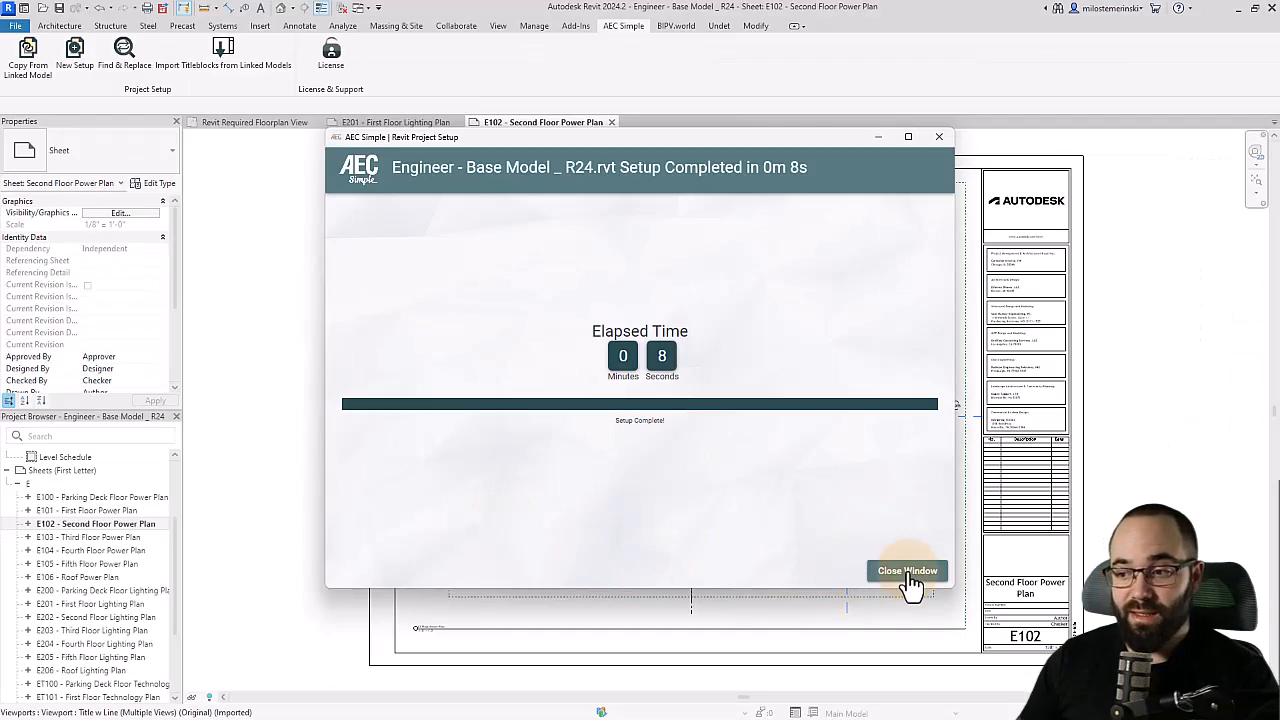
pyautogui.click(905, 572)
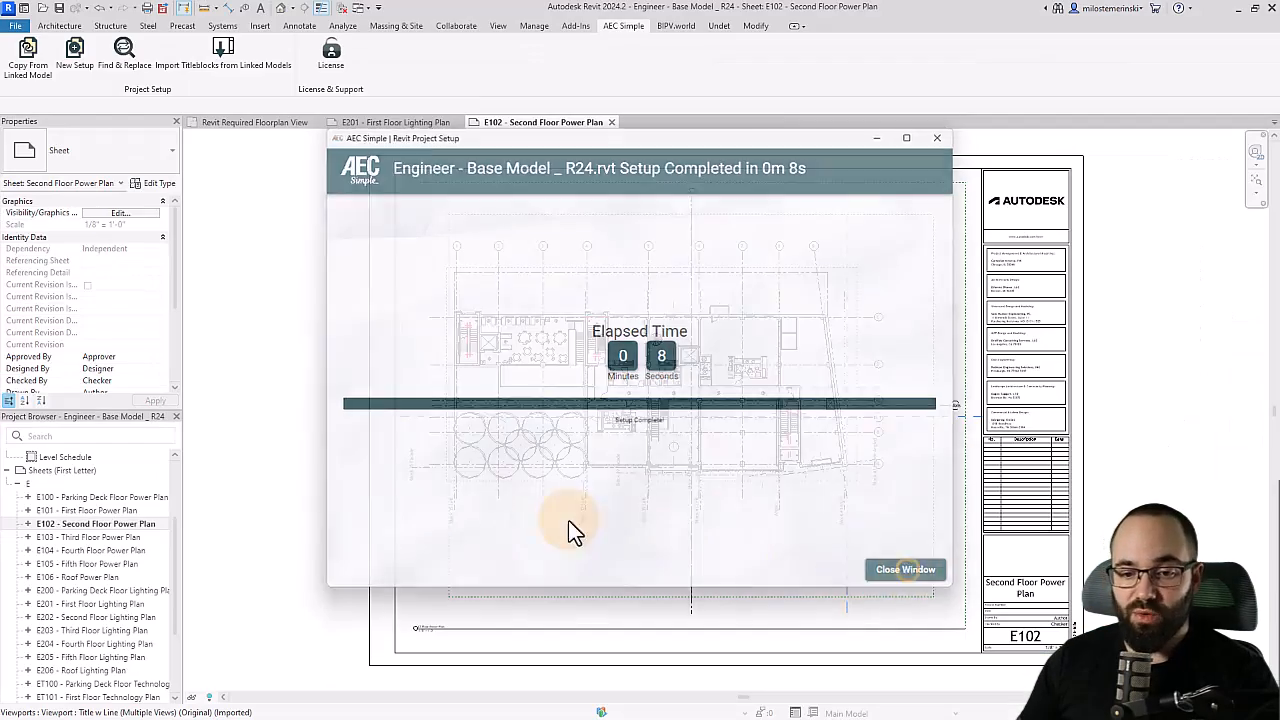
# - Replace ET1 with E3 in all the Technology sheet numbers using Find & Replace
pyautogui.scroll(-3, 117, 557)
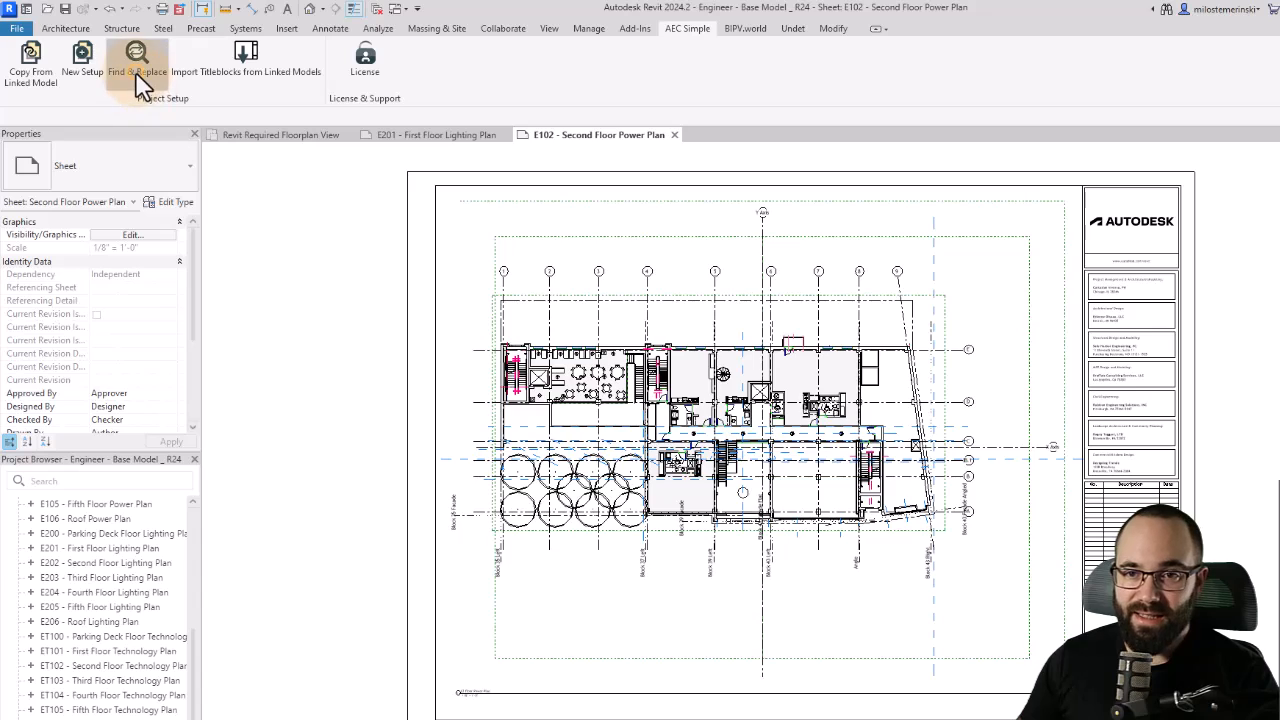
pyautogui.click(136, 70)
pyautogui.click(593, 241)
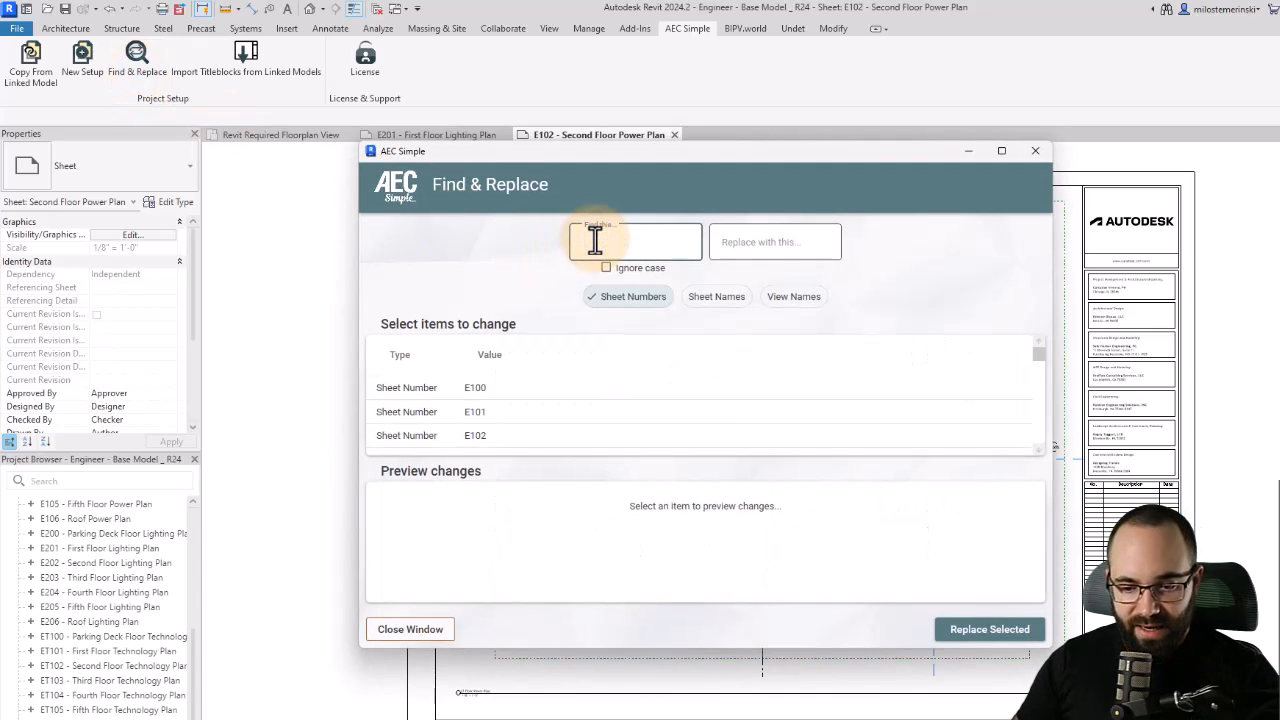
pyautogui.write('ET')
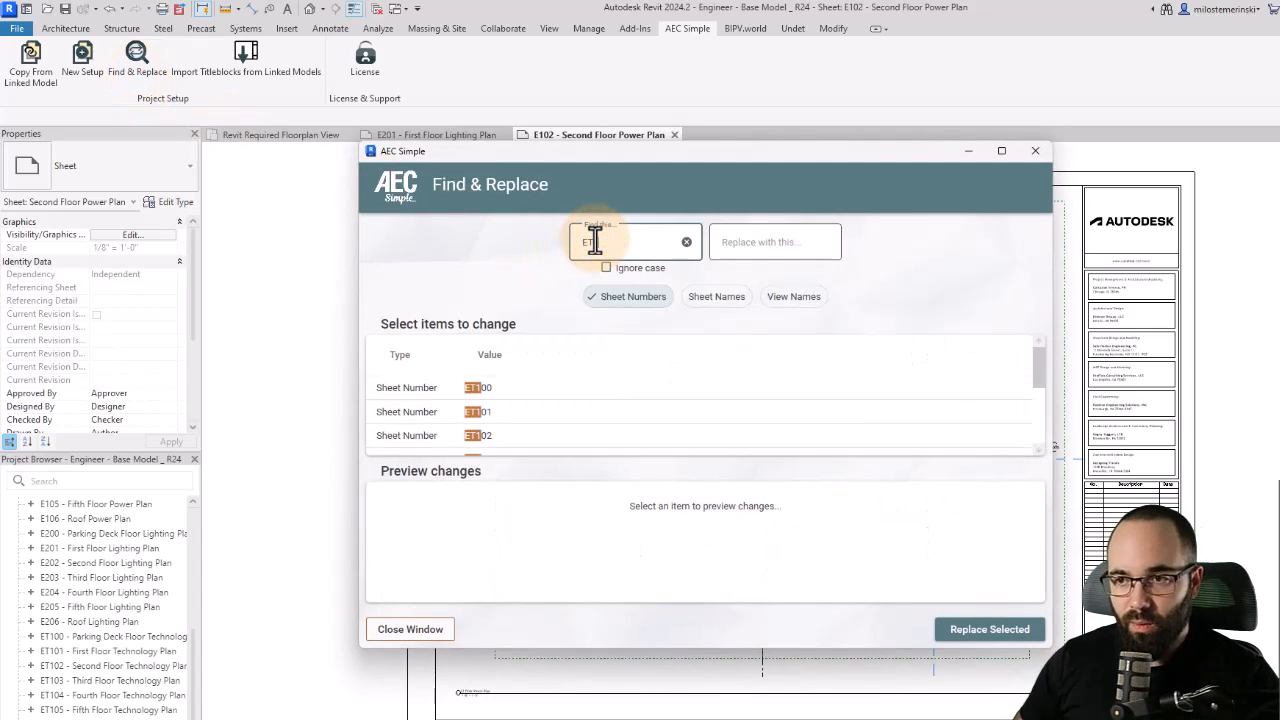
pyautogui.write('1')
pyautogui.click(737, 242)
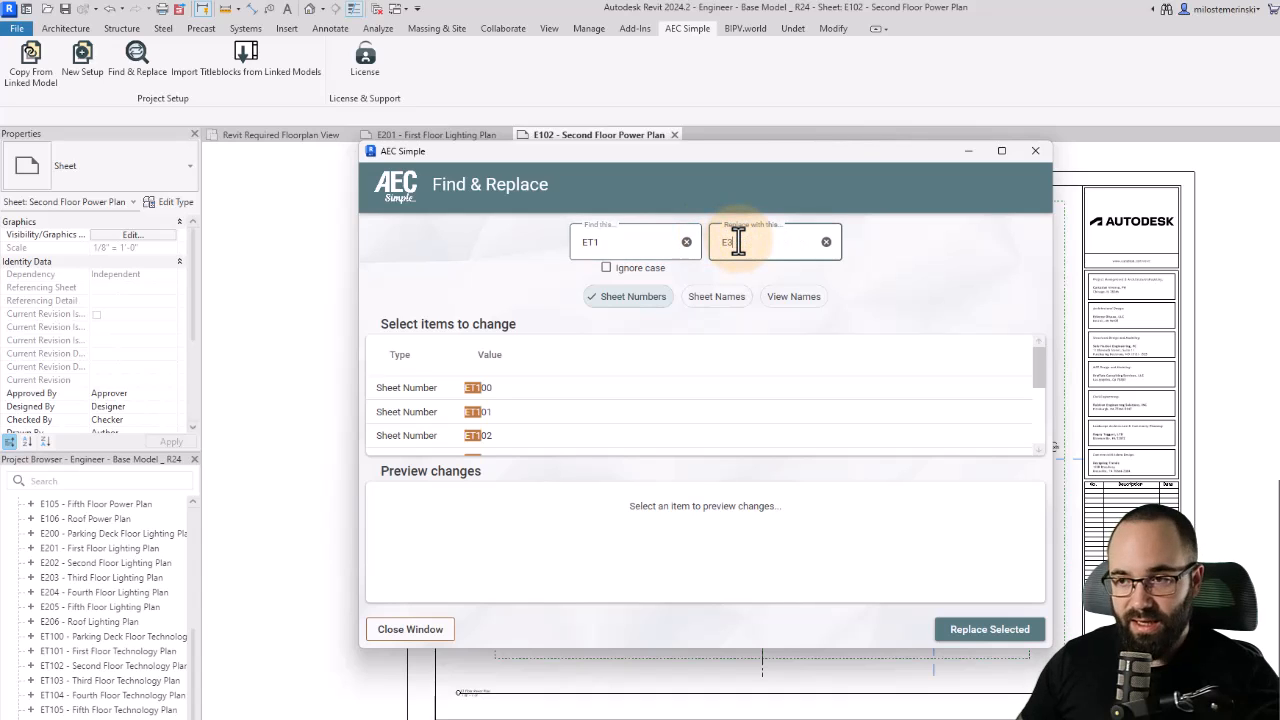
pyautogui.write('E3')
pyautogui.click(460, 392)
pyautogui.scroll(-2, 460, 425)
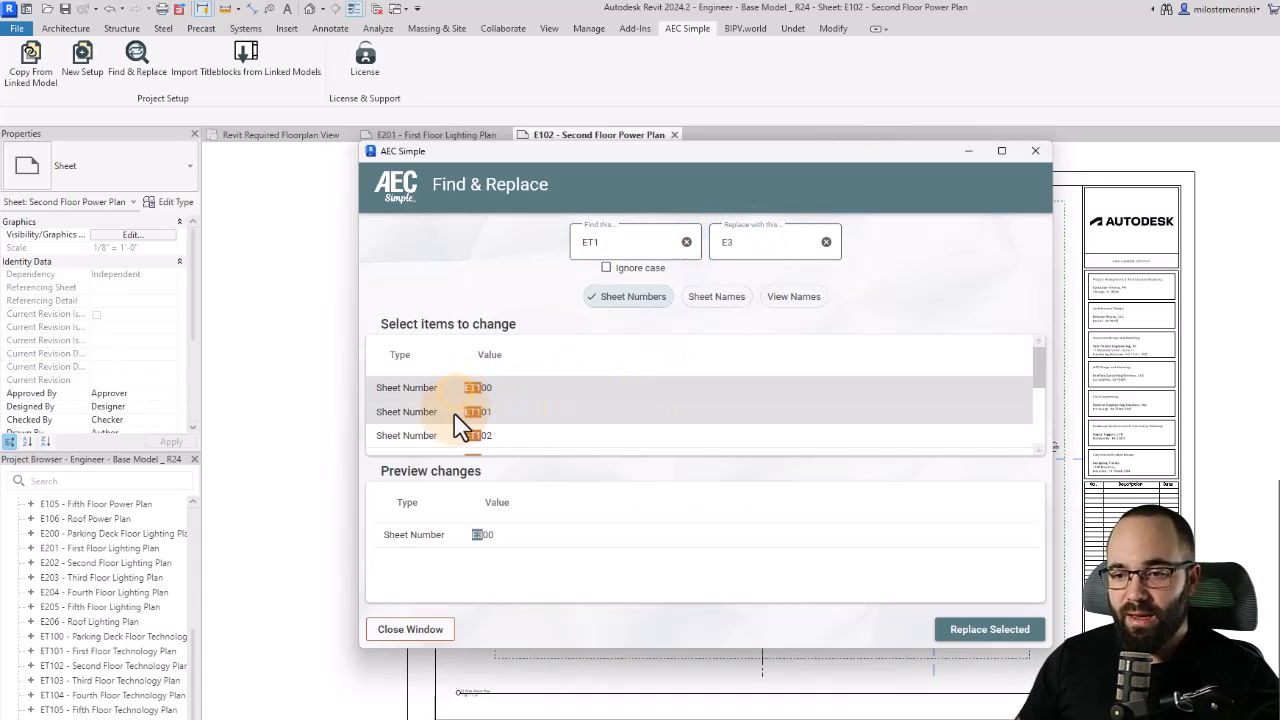
pyautogui.keyDown('shift'); pyautogui.click(466, 437); pyautogui.keyUp('shift')
pyautogui.scroll(2, 490, 440)
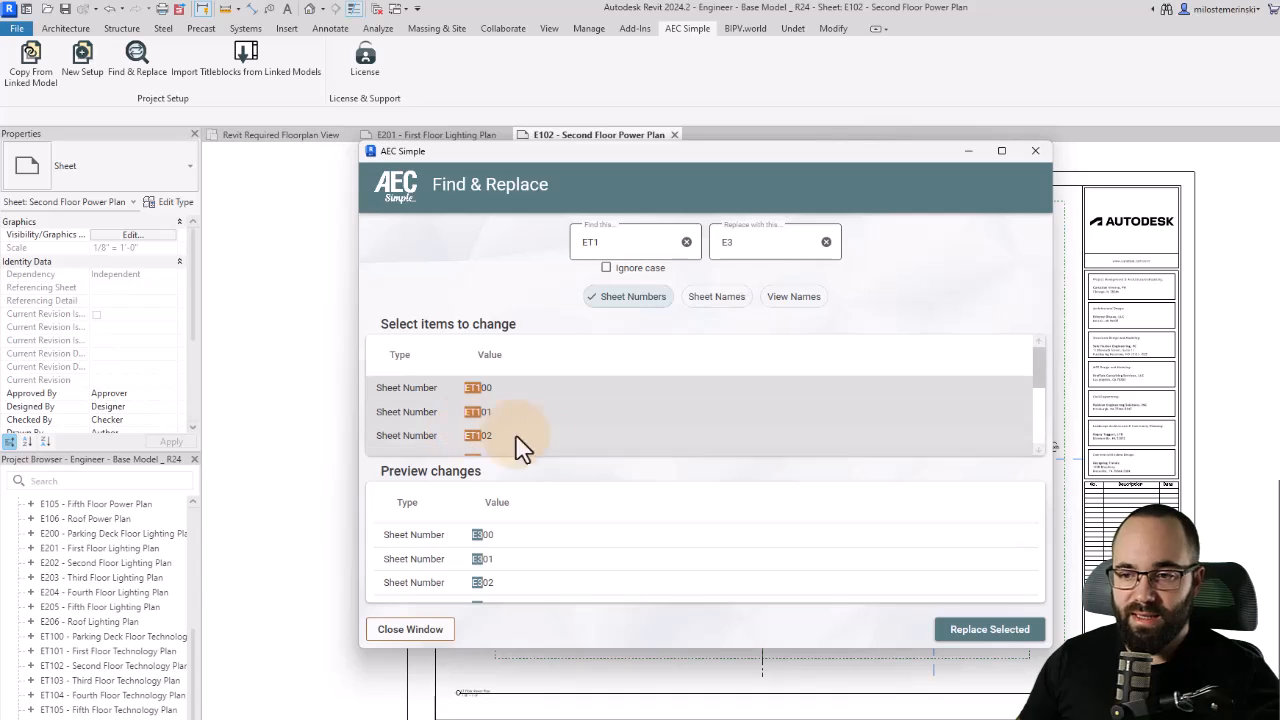
pyautogui.click(995, 632)
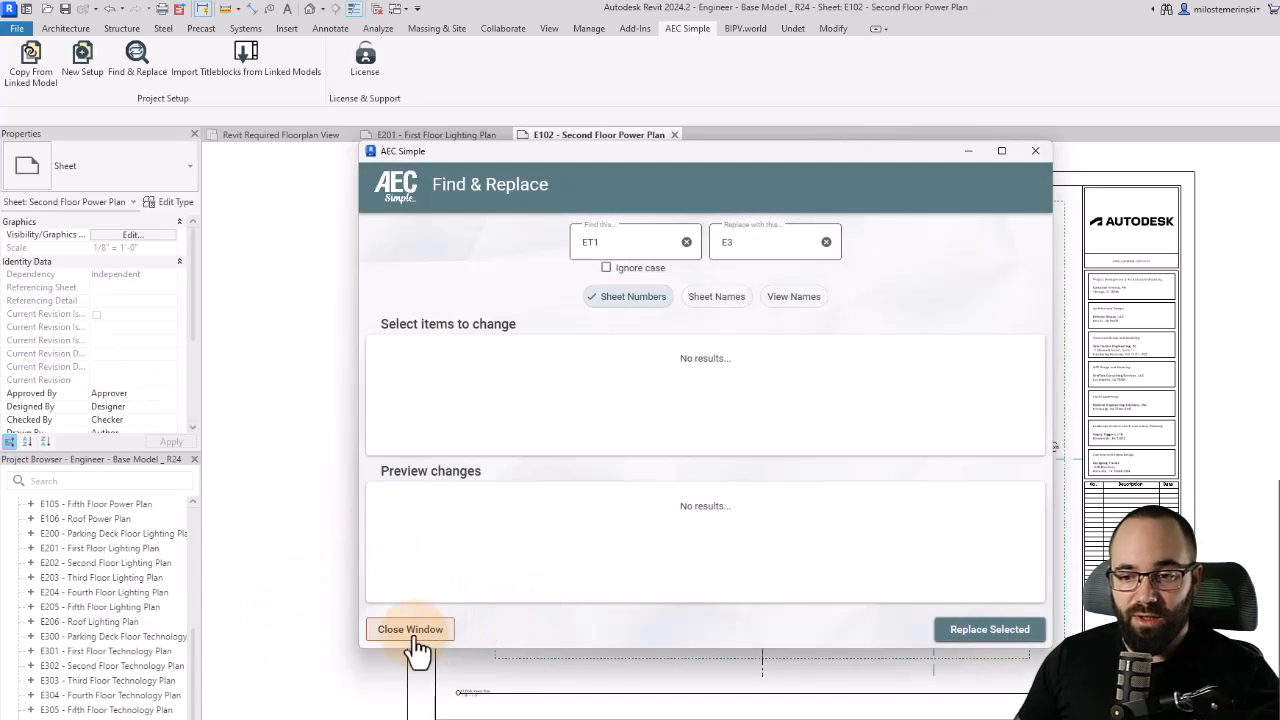
# - Close Find & Replace and open sheet E301 - First Floor Technology Plan
pyautogui.click(410, 632)
pyautogui.click(110, 652)
pyautogui.doubleClick(110, 652)
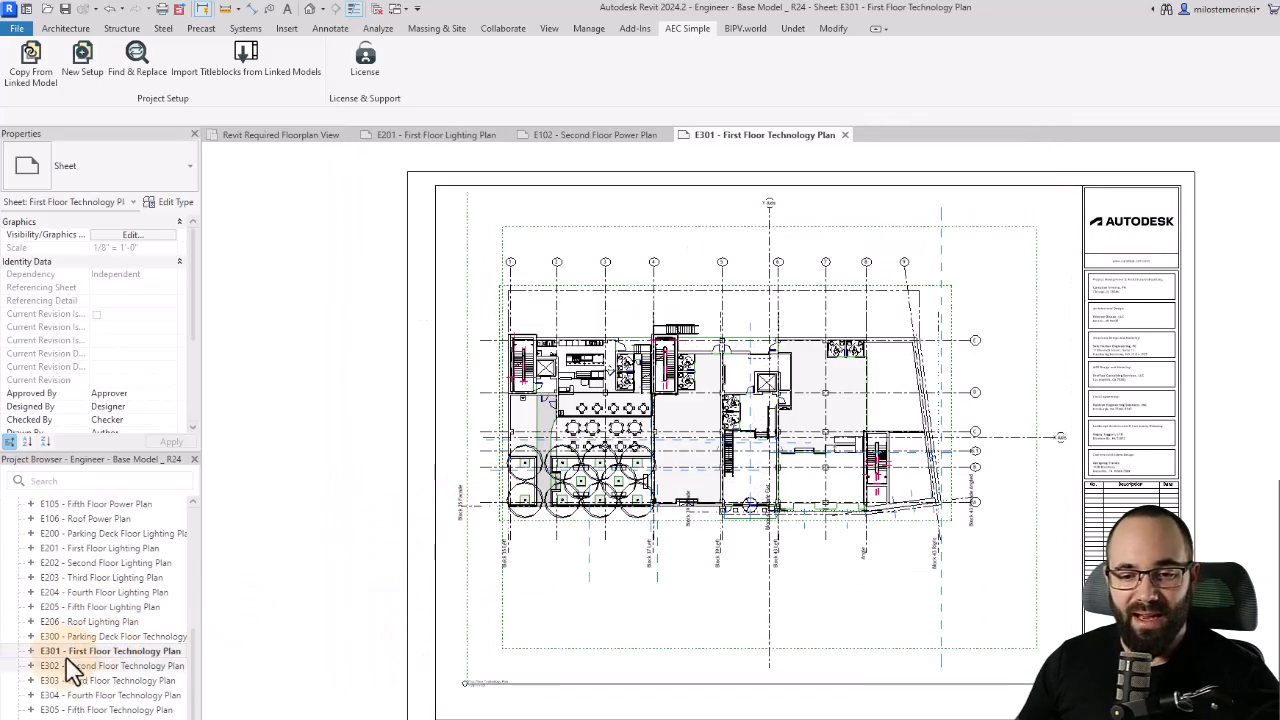
# - Expand sheet E301 and inspect the properties of its First Floor Technology Plan view
pyautogui.click(31, 651)
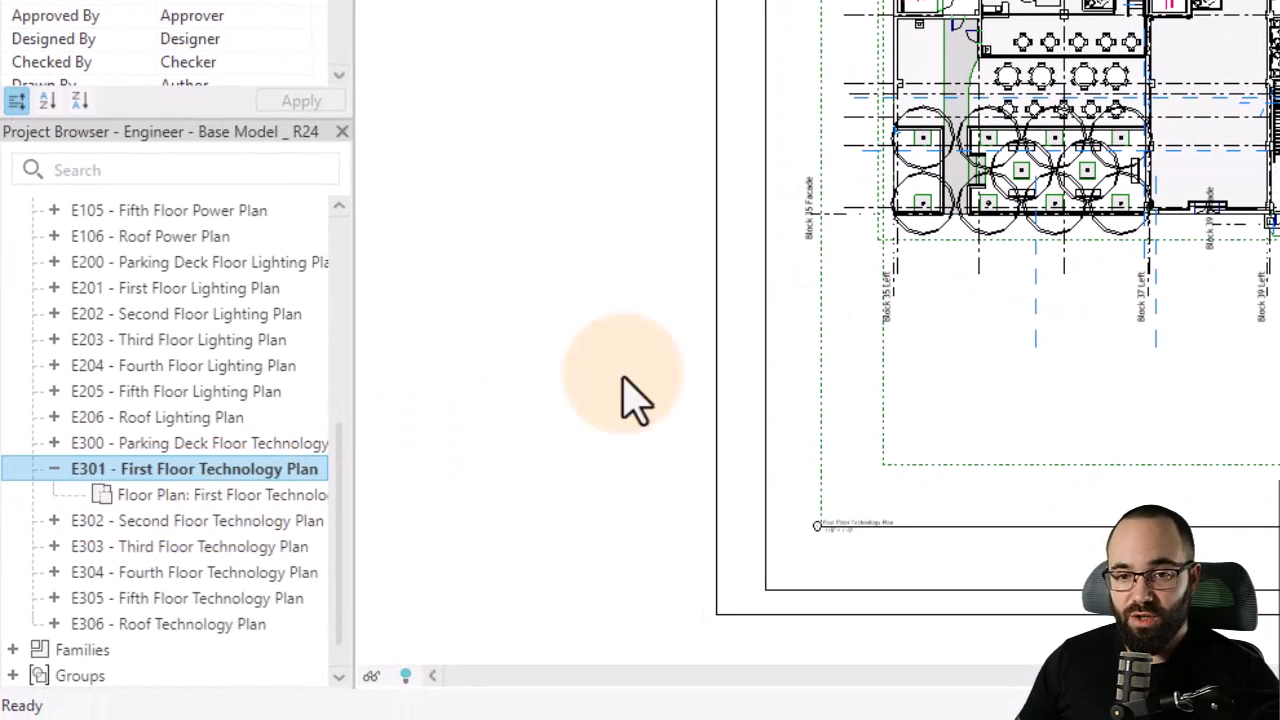
pyautogui.click(188, 494)
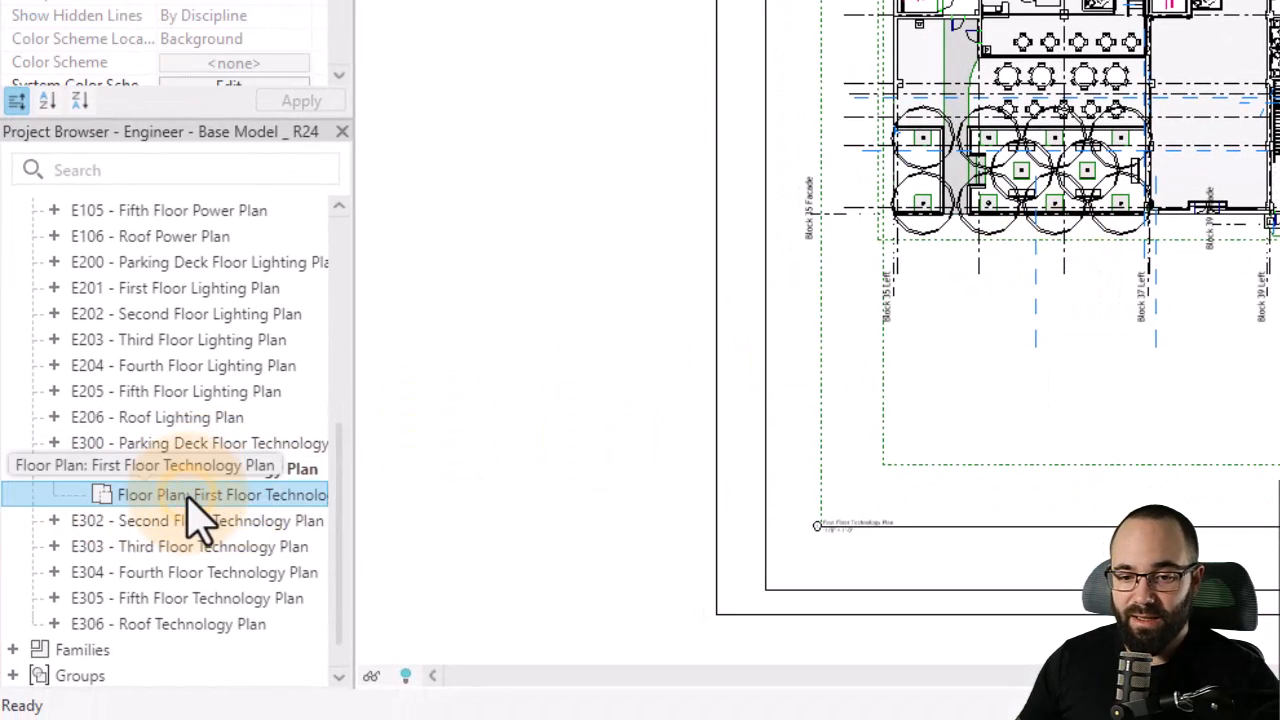
pyautogui.scroll(-5, 278, 285)
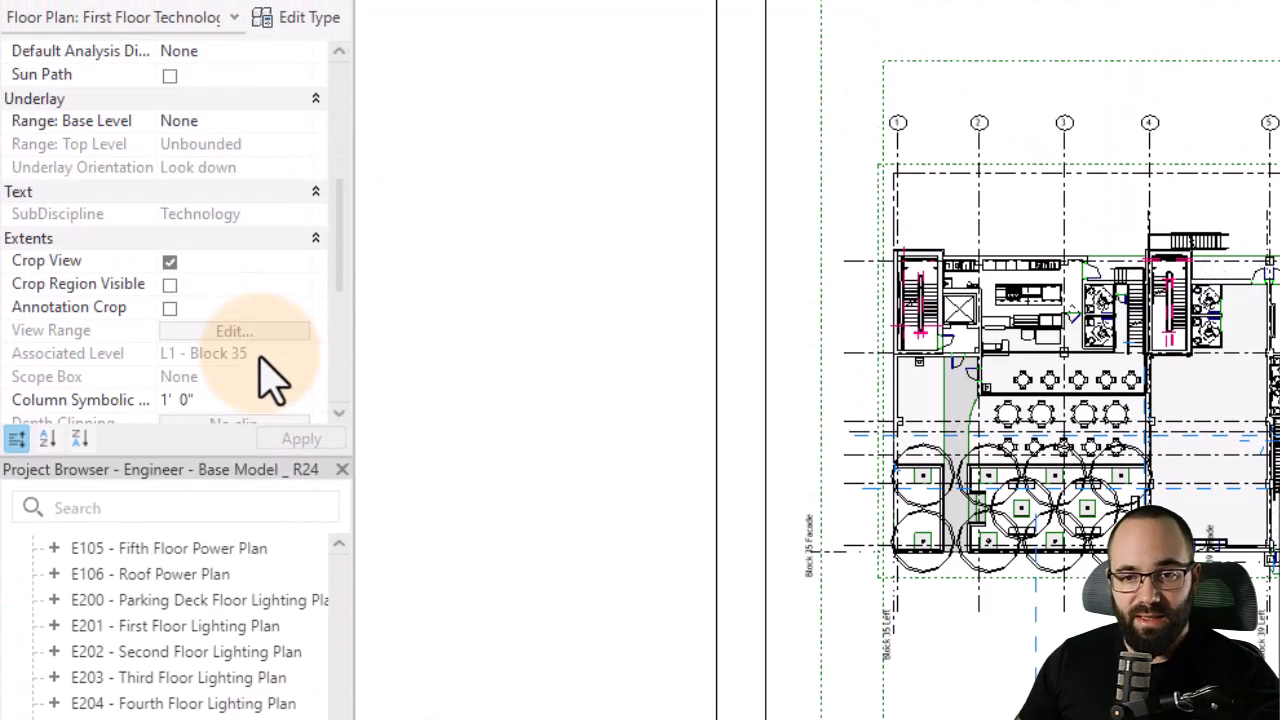
pyautogui.scroll(-3, 260, 356)
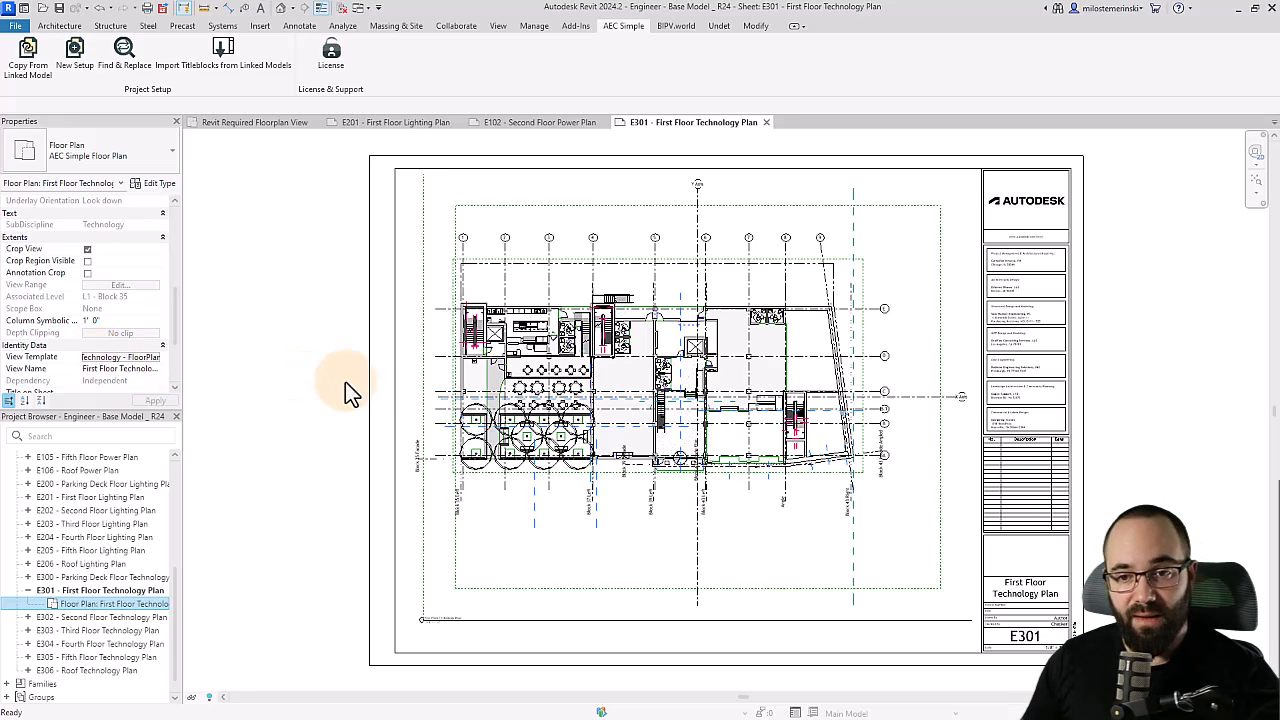
pyautogui.click(282, 405)
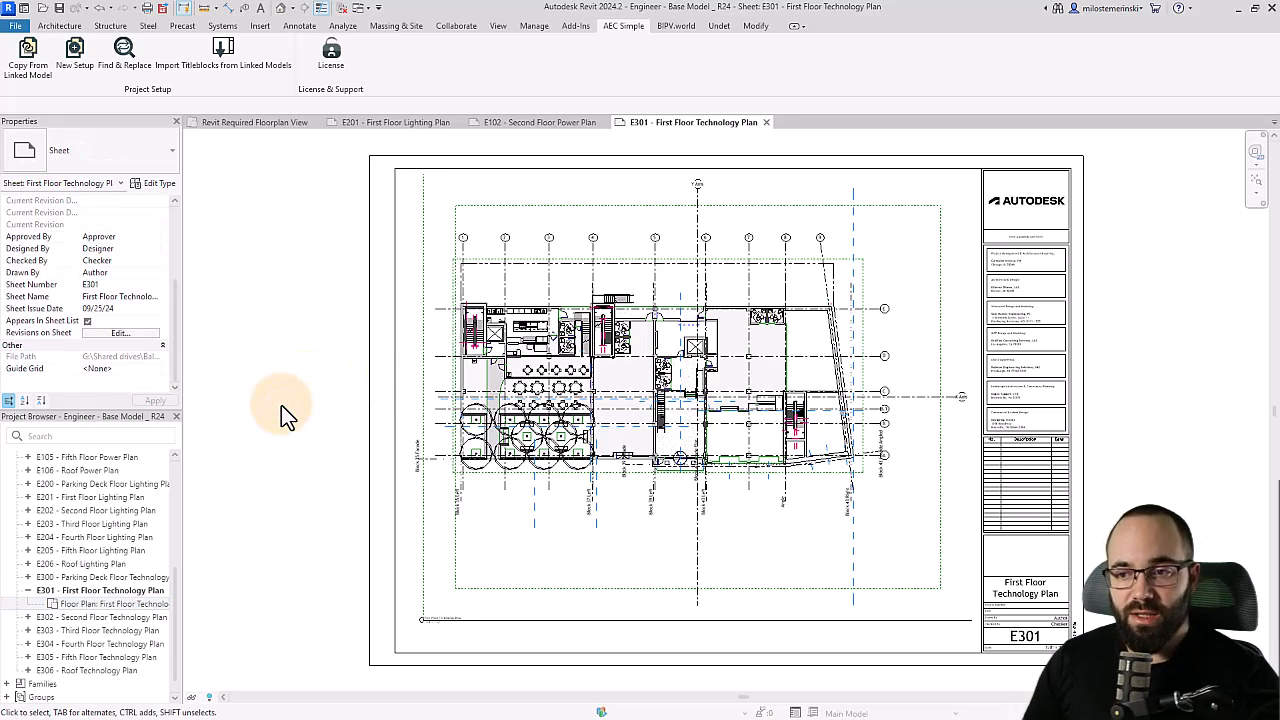